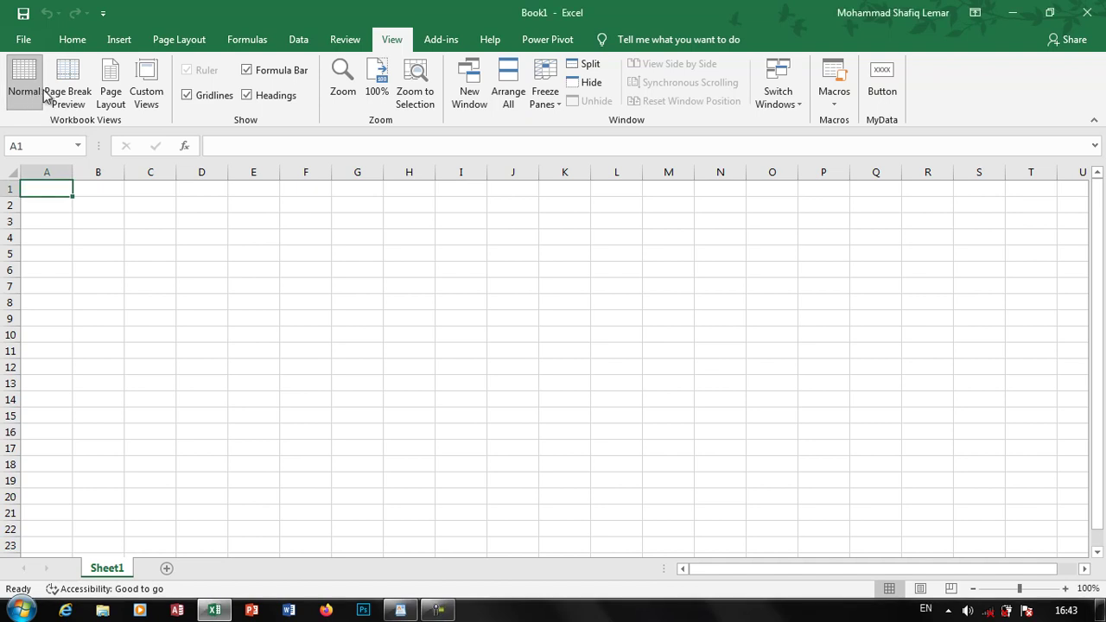
- Cycle Book1 twice through Page Break Preview and Page Layout, ending in Normal view
click(86, 93)
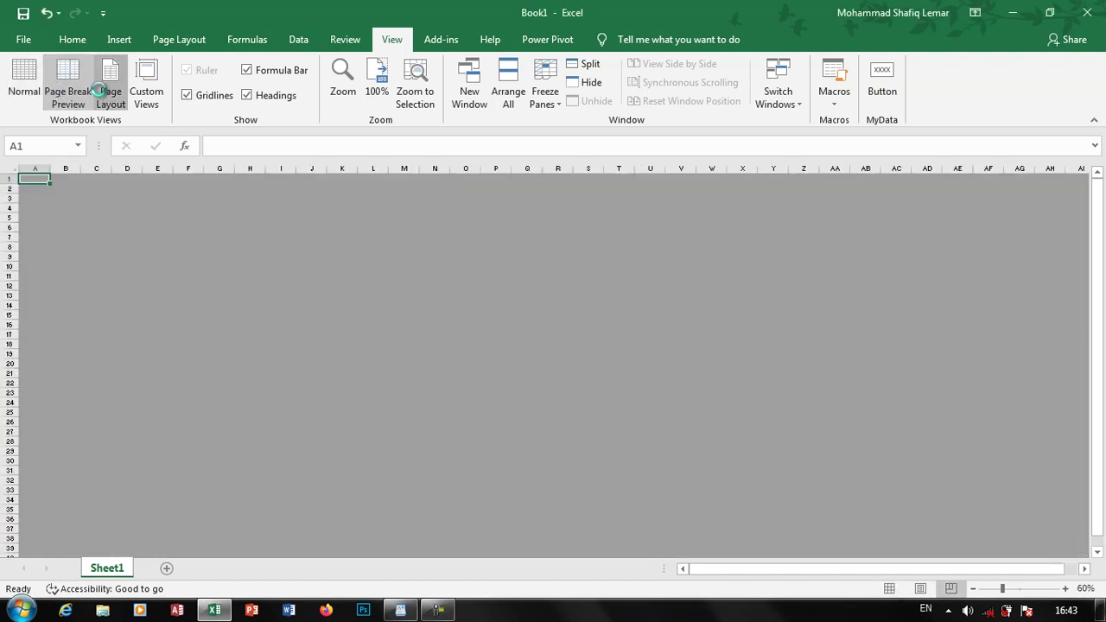
click(101, 95)
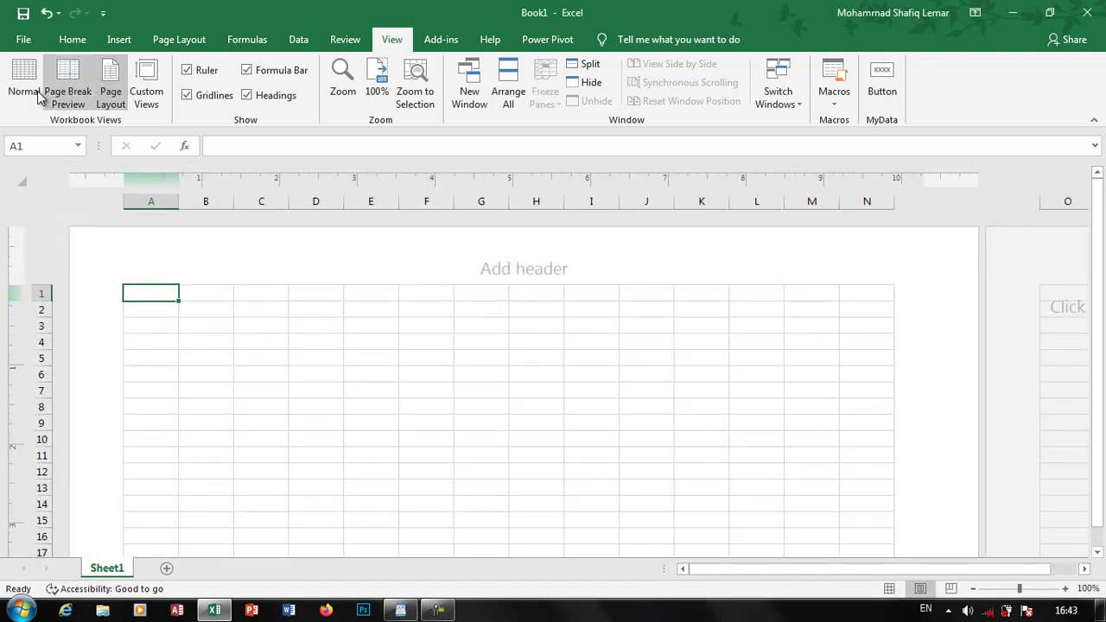
click(25, 86)
click(67, 91)
click(106, 95)
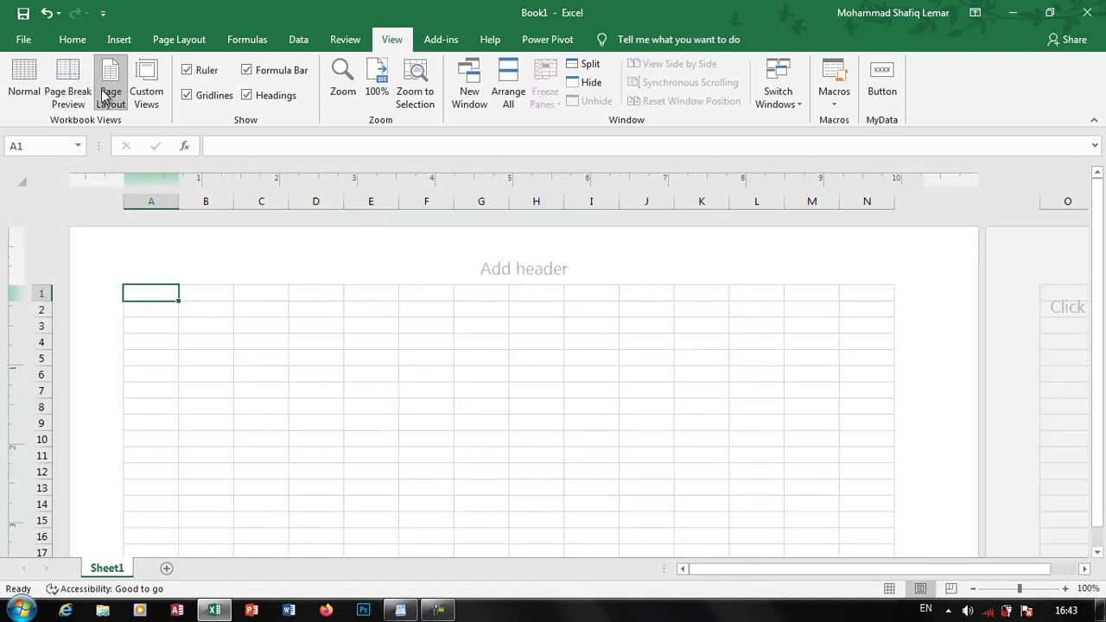
click(24, 86)
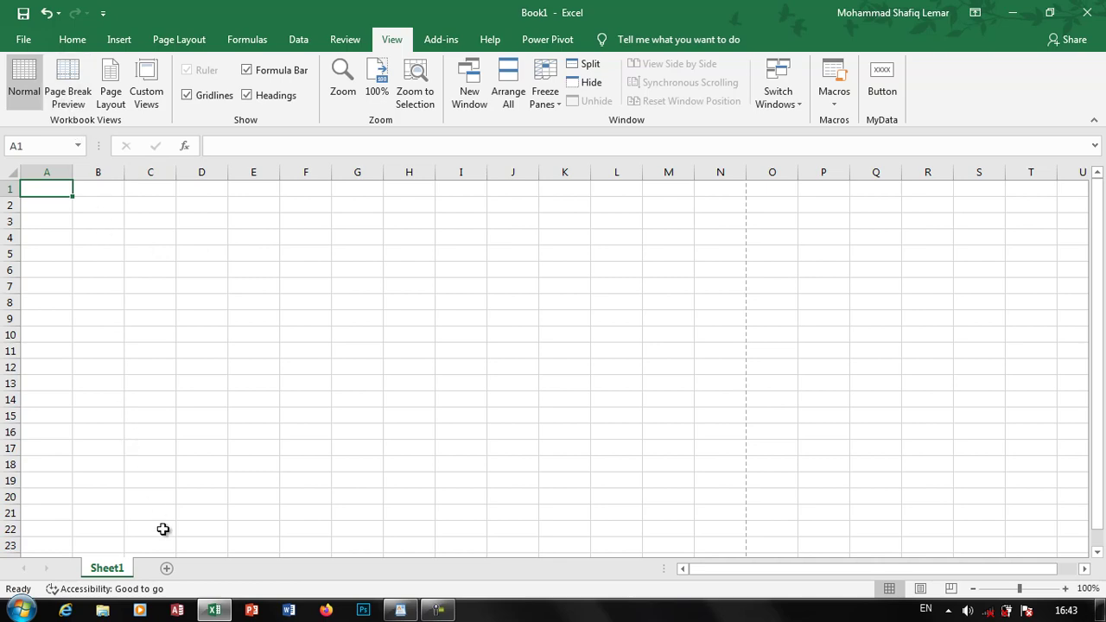
- Open MS Word 3rd.xlsx from Recent and select its Name, Fname and Score table
key(ctrl+o)
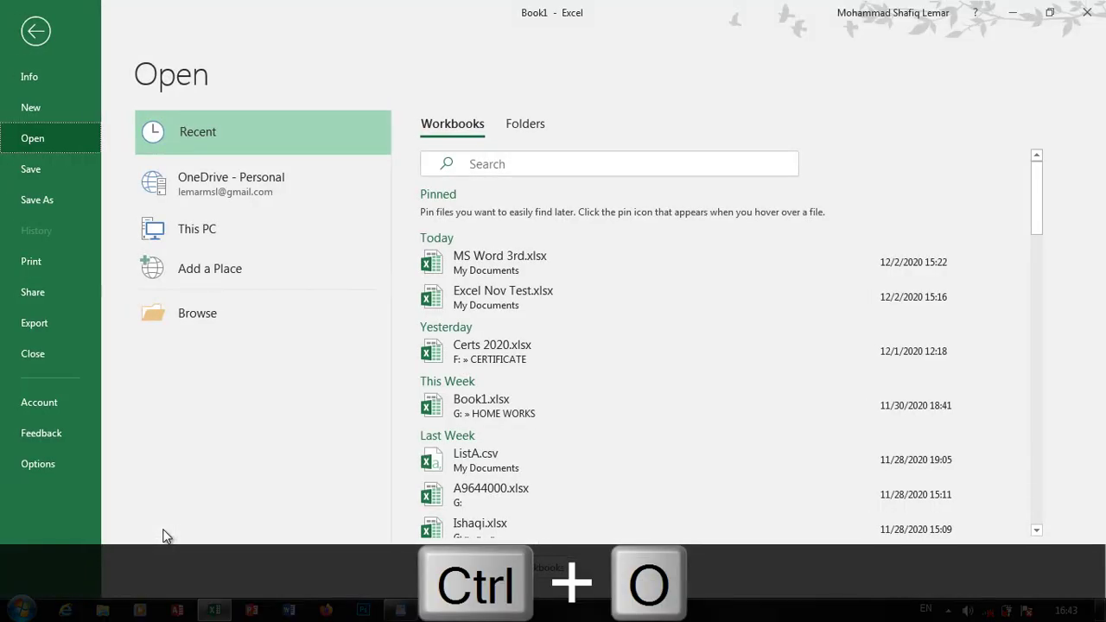
click(484, 266)
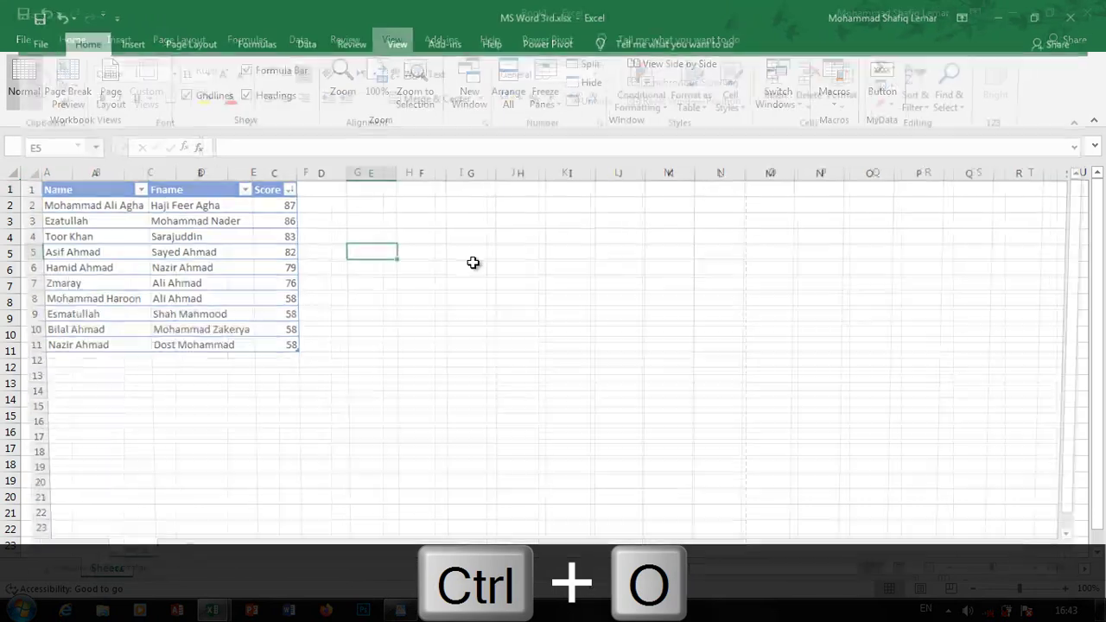
mouse_move(39, 188)
mouse_down()
mouse_move(281, 363)
mouse_move(917, 358)
mouse_move(959, 387)
mouse_up()
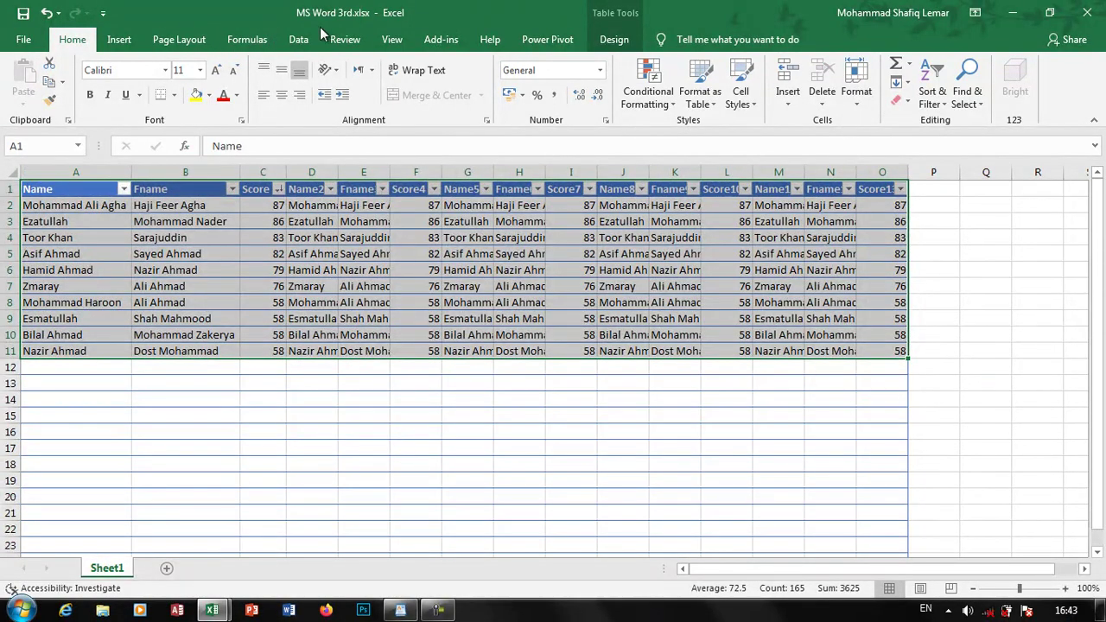
- Look over the page setup options, then put the sheet into Page Break Preview
click(391, 39)
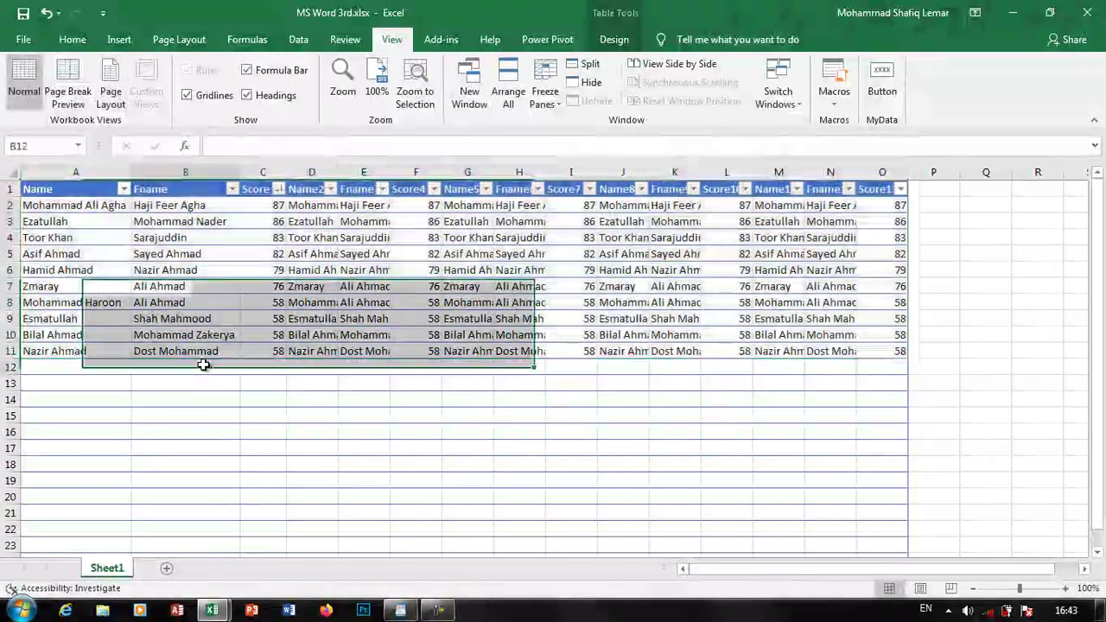
click(193, 41)
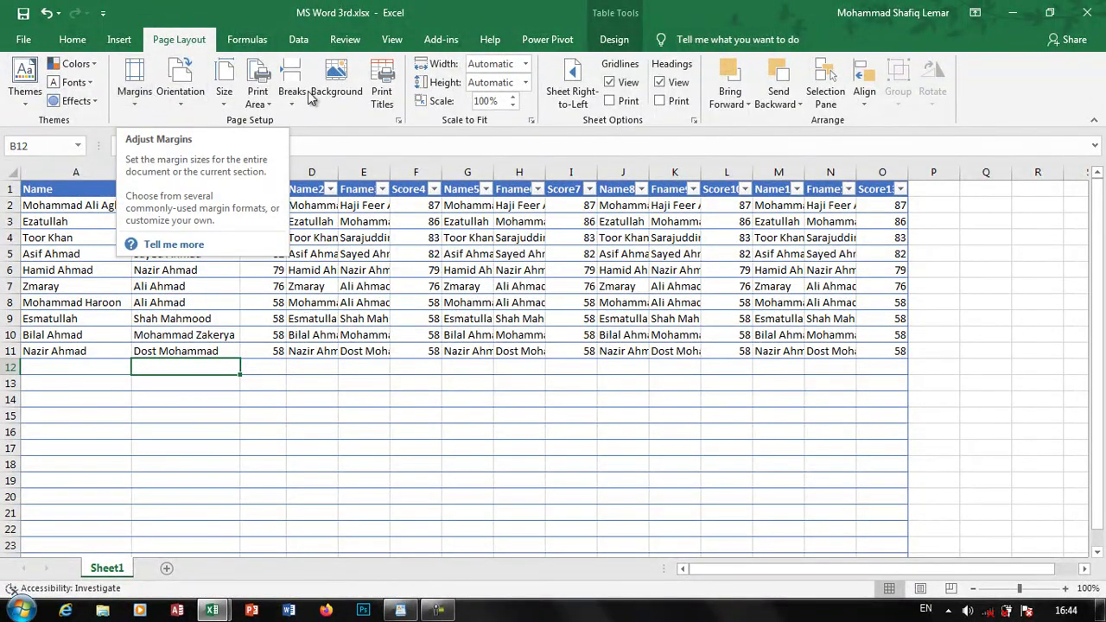
click(393, 41)
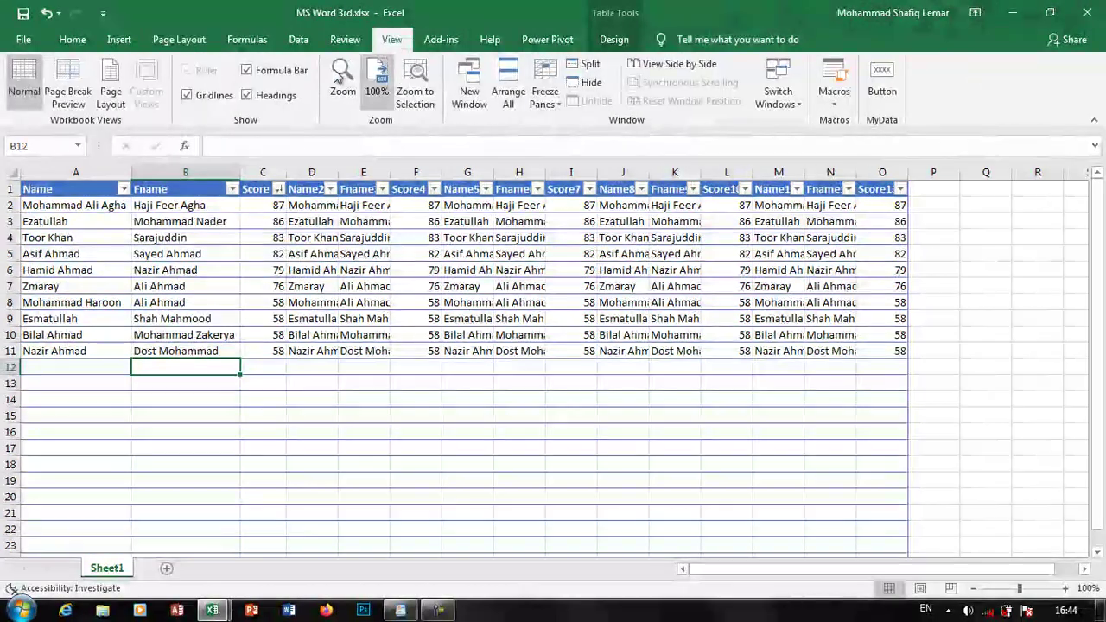
click(80, 96)
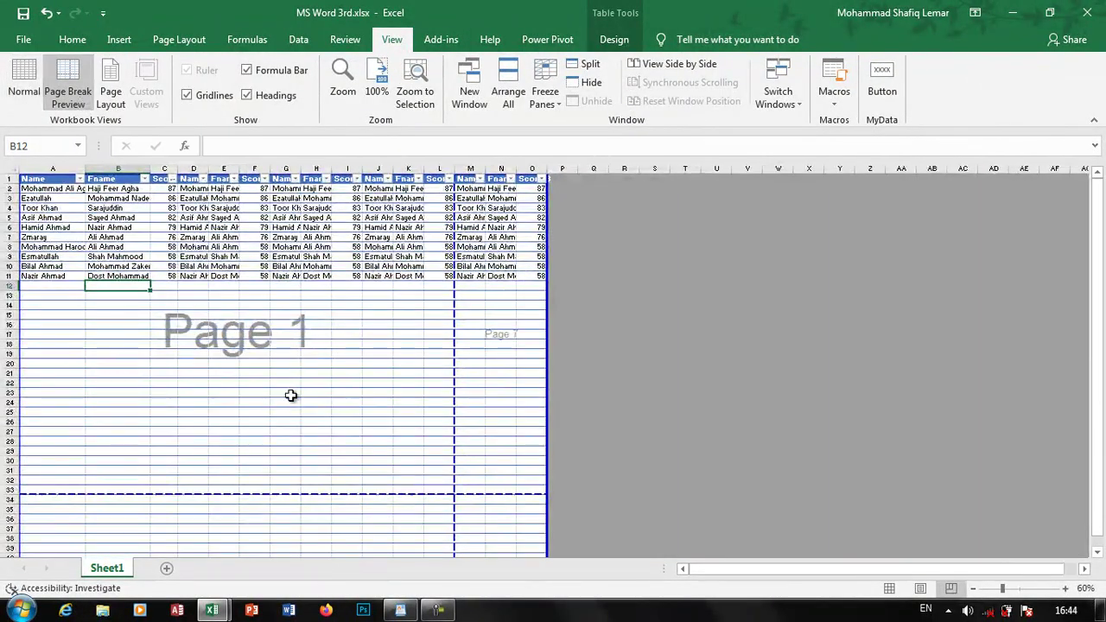
- Scroll down through the numbered pages, selecting G23, E50, D88 and D140, then back up
click(288, 393)
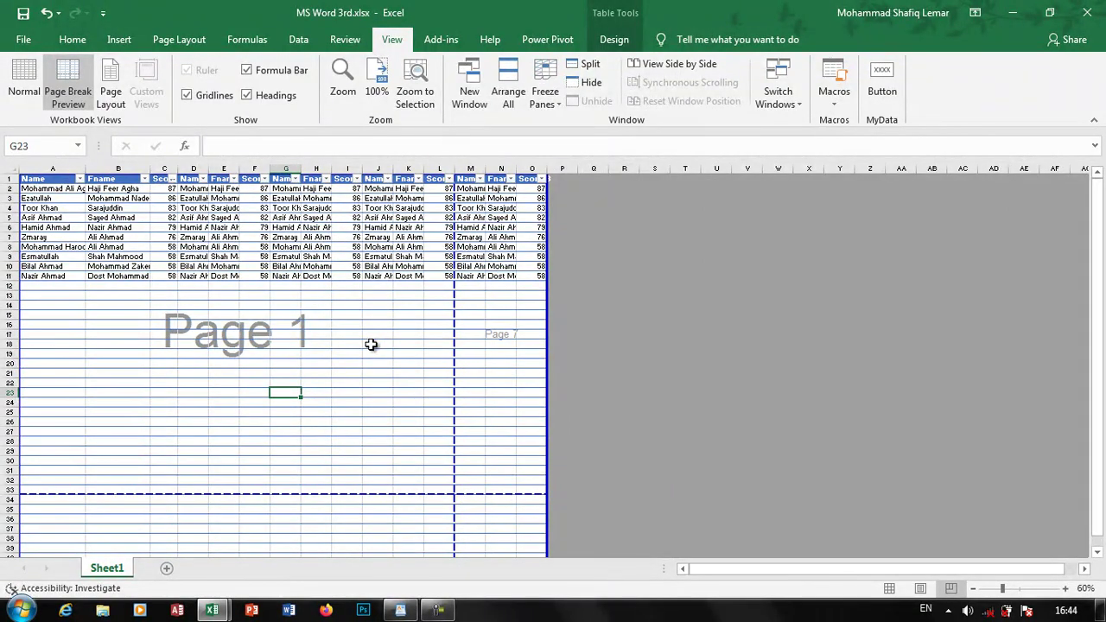
click(186, 321)
scroll(189, 320, down, 11)
scroll(190, 320, down, 2)
click(225, 277)
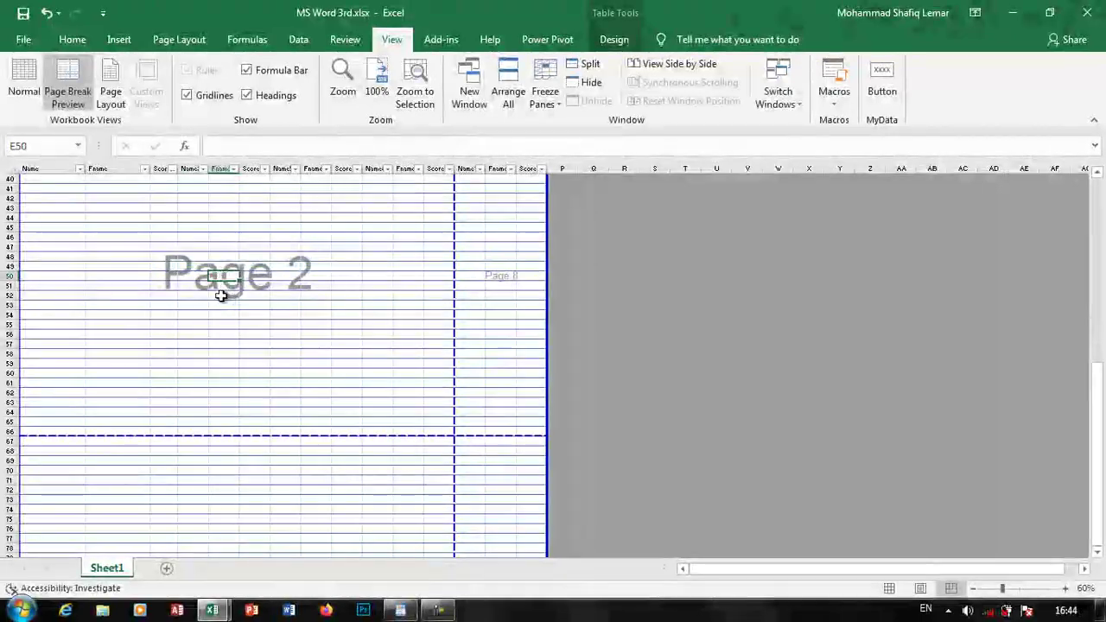
scroll(216, 285, down, 13)
click(204, 267)
scroll(208, 286, down, 13)
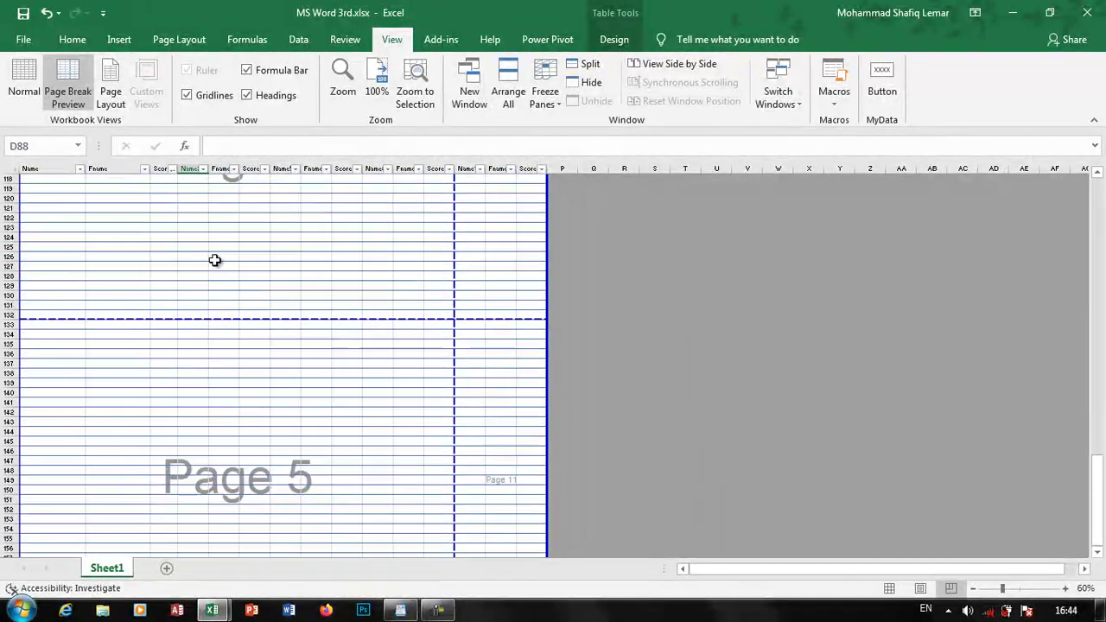
click(196, 396)
scroll(198, 399, down, 5)
scroll(277, 368, up, 20)
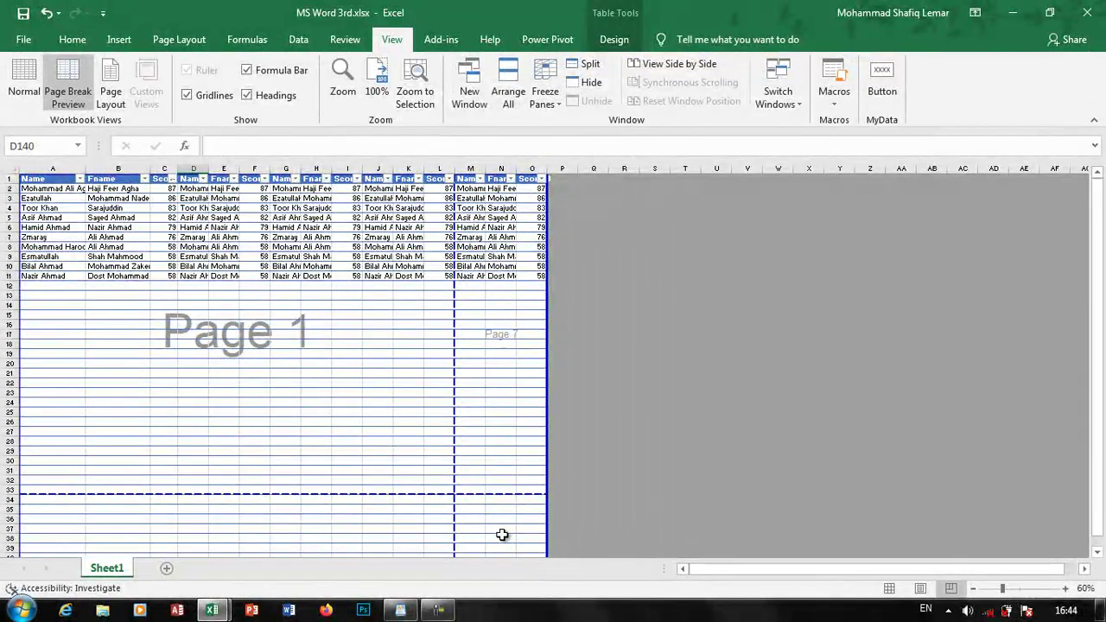
- Preview the sheet in Page Layout at 35%, then return to Normal via Page Break Preview
click(110, 97)
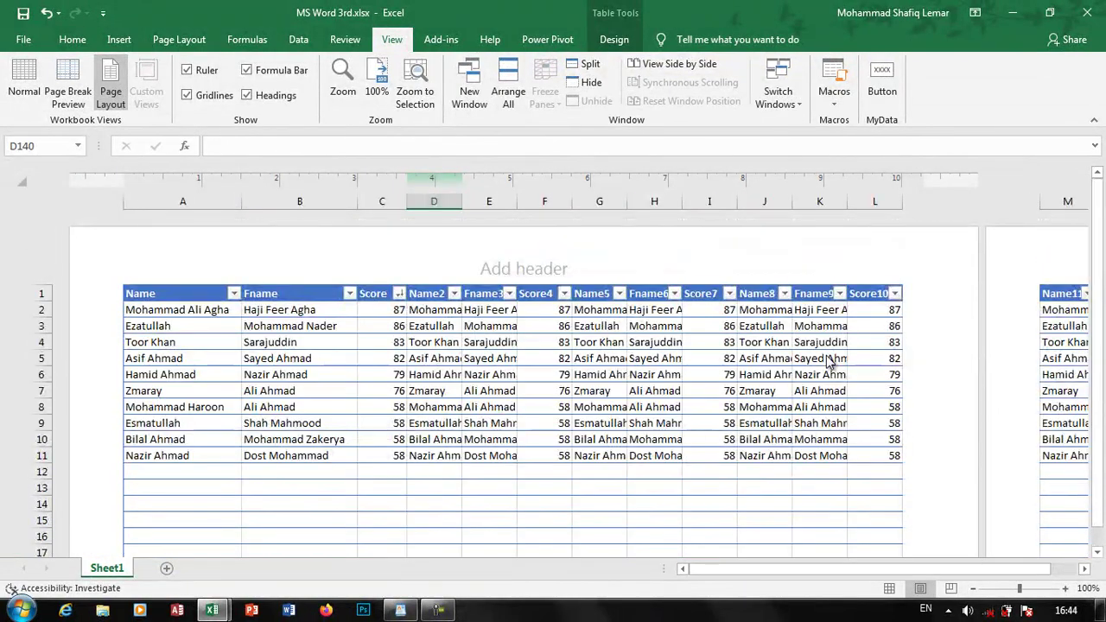
scroll(899, 519, down, 20)
click(992, 588)
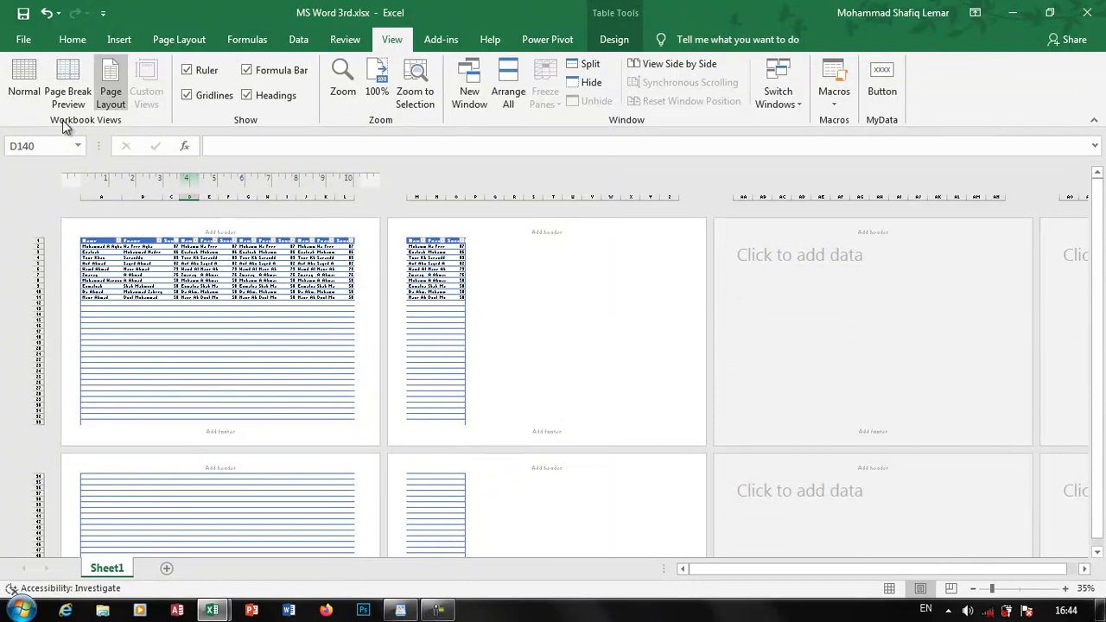
click(72, 93)
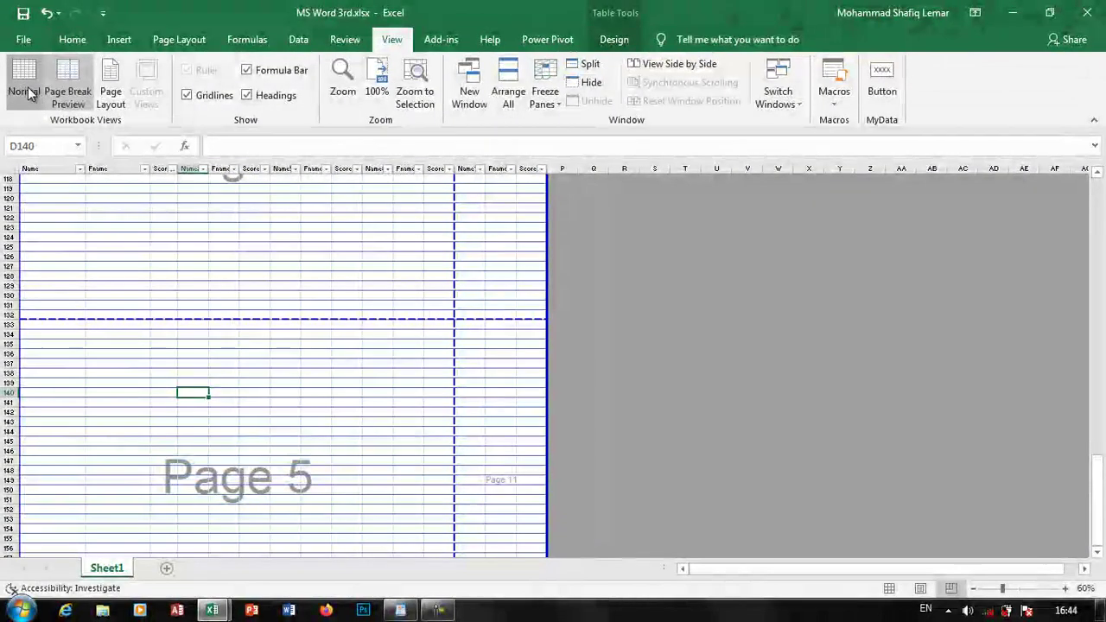
click(24, 86)
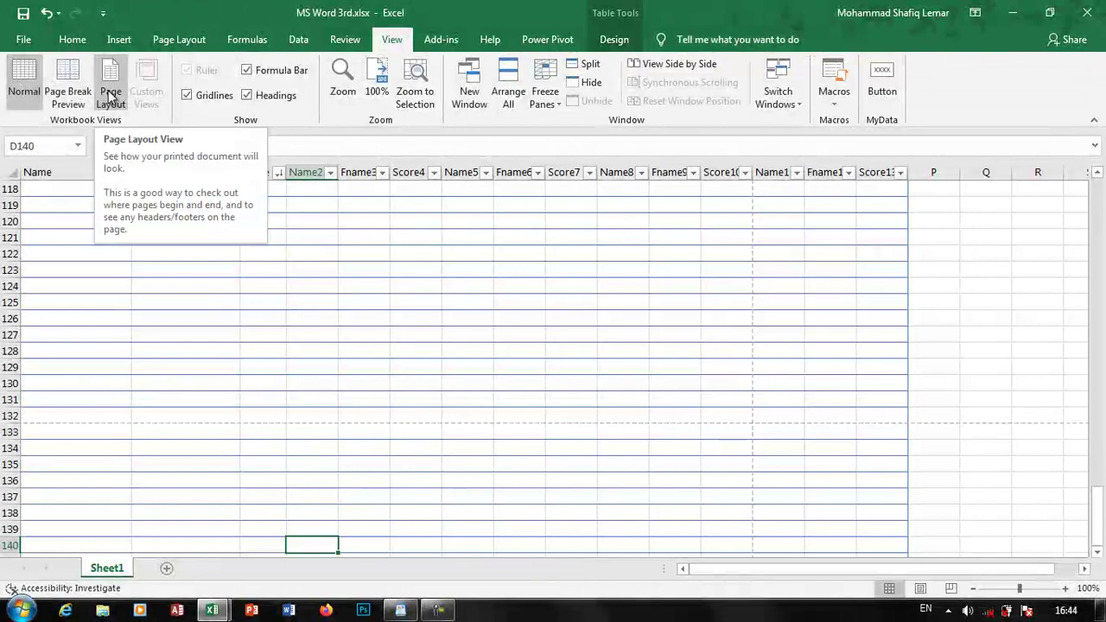
- Create a new workbook and fill every cell in H8:O20 with 132
key(ctrl+n)
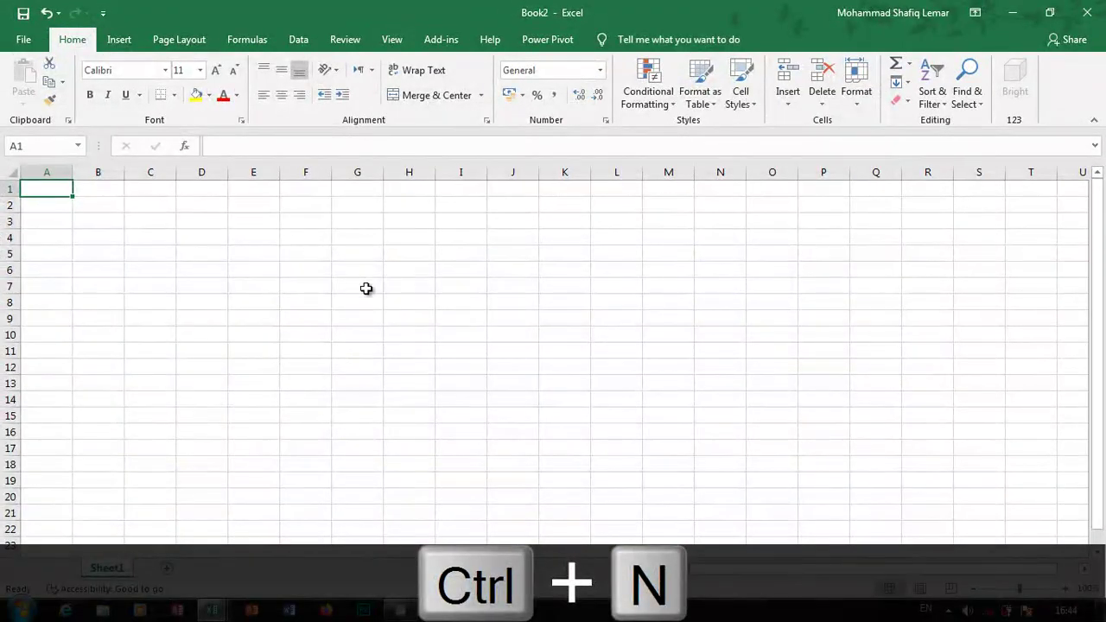
drag(392, 295, 748, 497)
text(1)
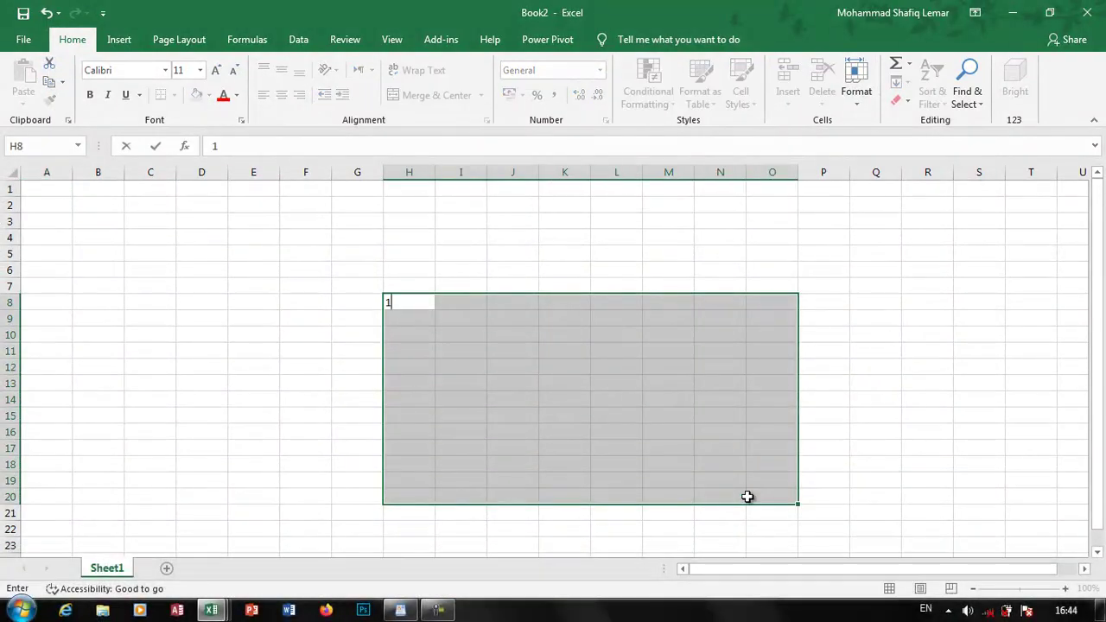
text(32)
key(ctrl+Return)
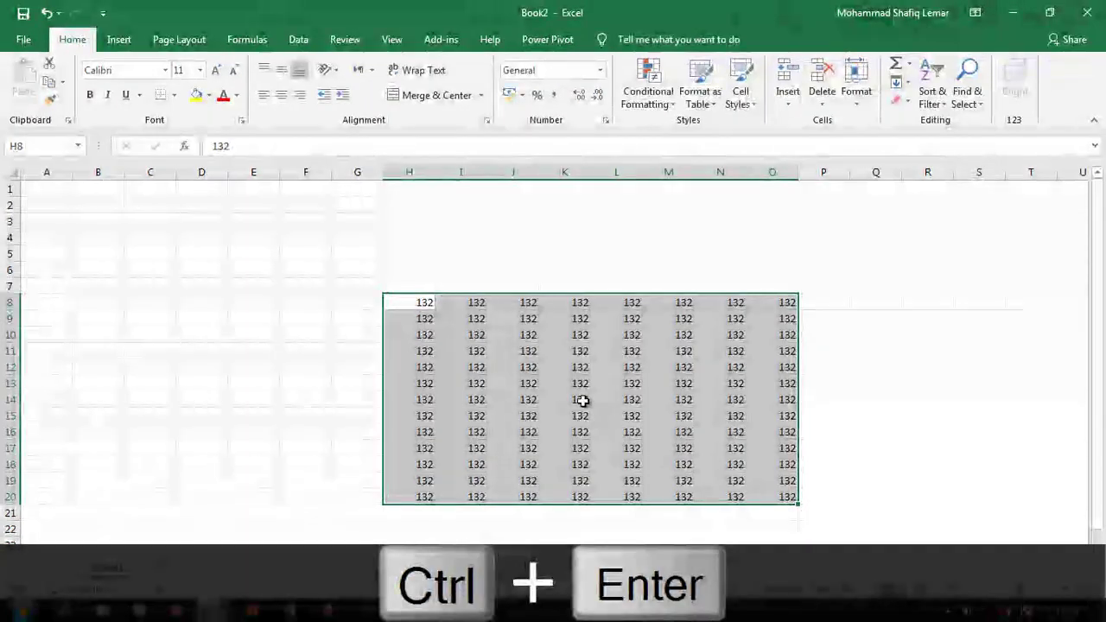
click(553, 406)
- Open the Custom Views list and close it without changes
click(390, 40)
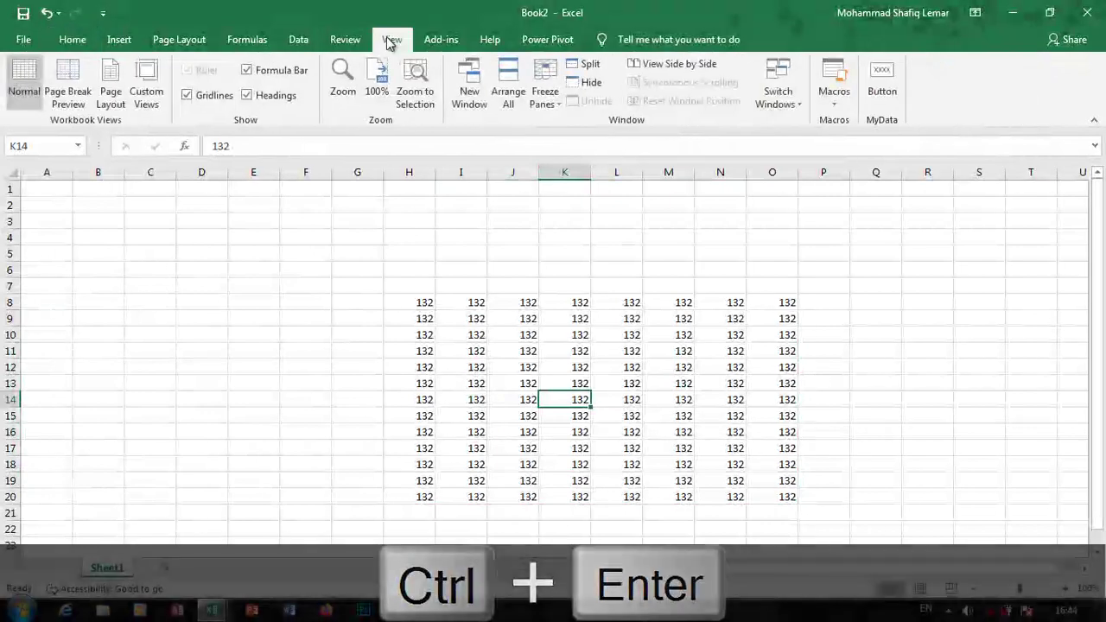
click(147, 86)
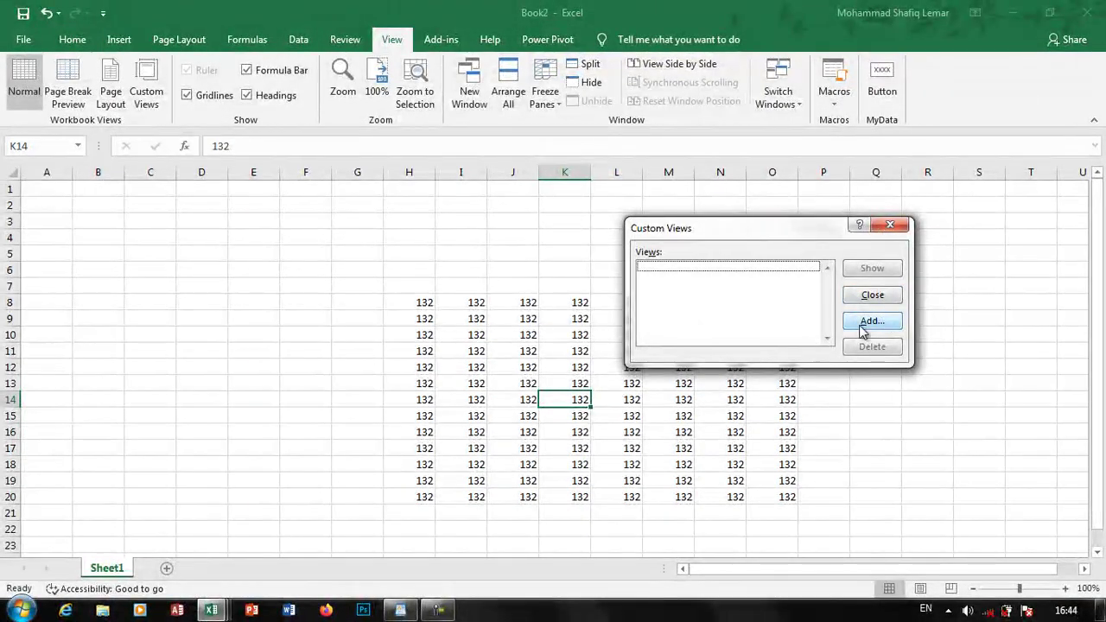
click(890, 224)
click(511, 369)
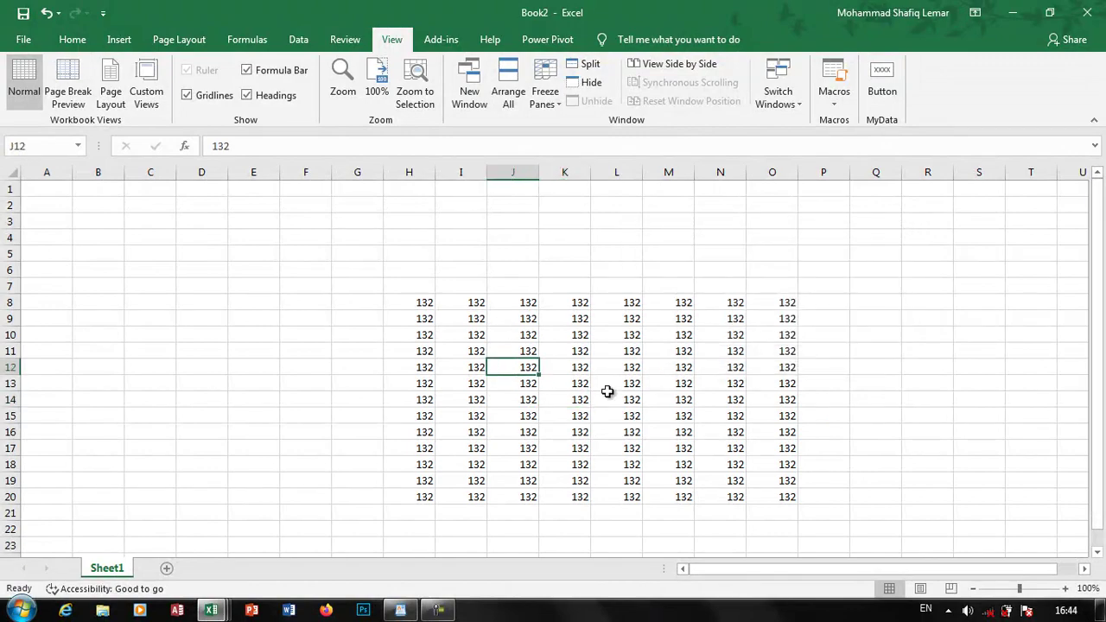
- Add a custom view named 1 to the workbook
ctrl+scroll(607, 392, up, 3)
ctrl+scroll(645, 395, up, 8)
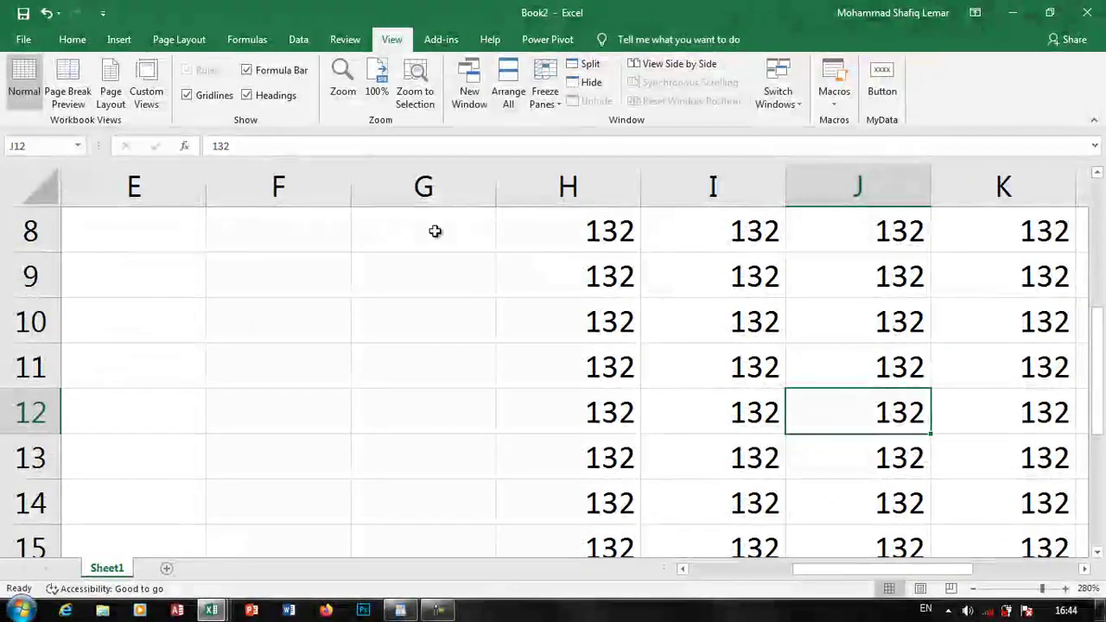
click(147, 94)
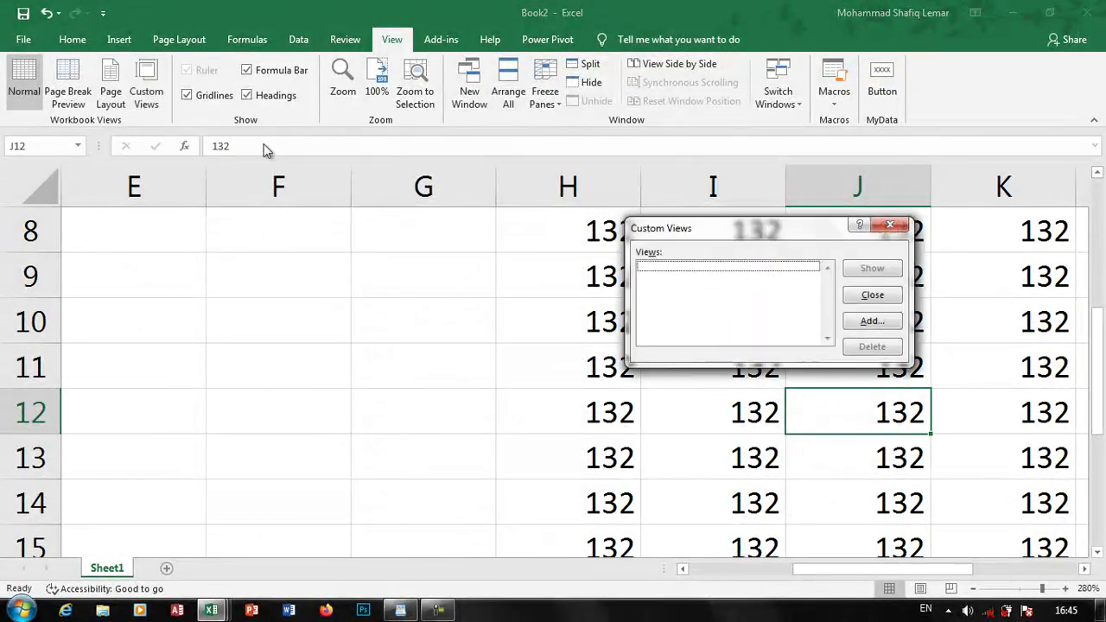
click(873, 322)
text(1)
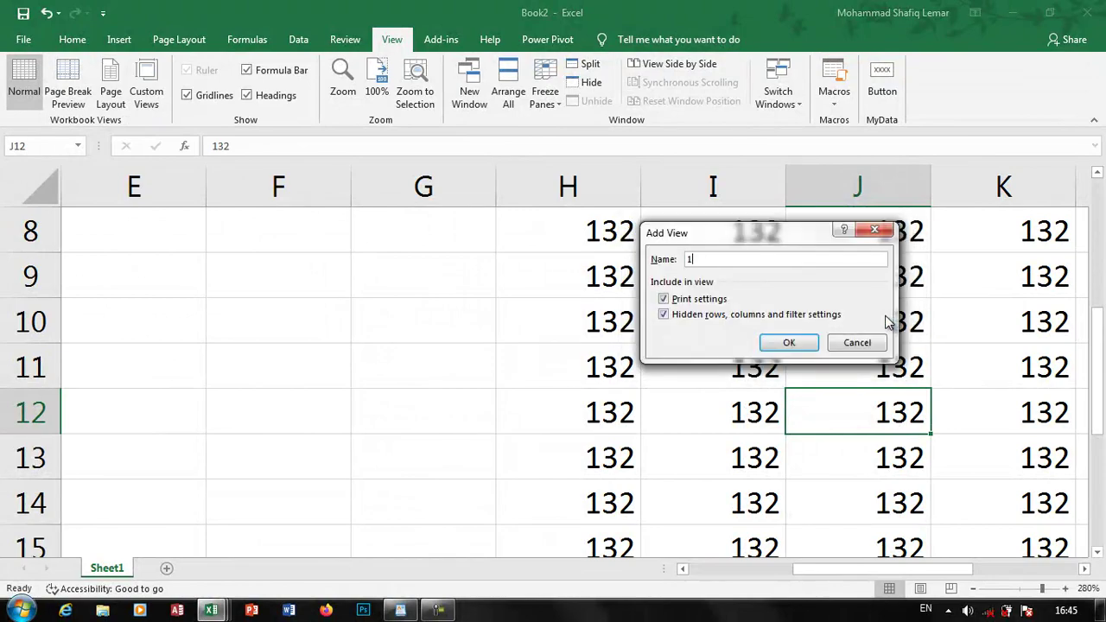
click(793, 342)
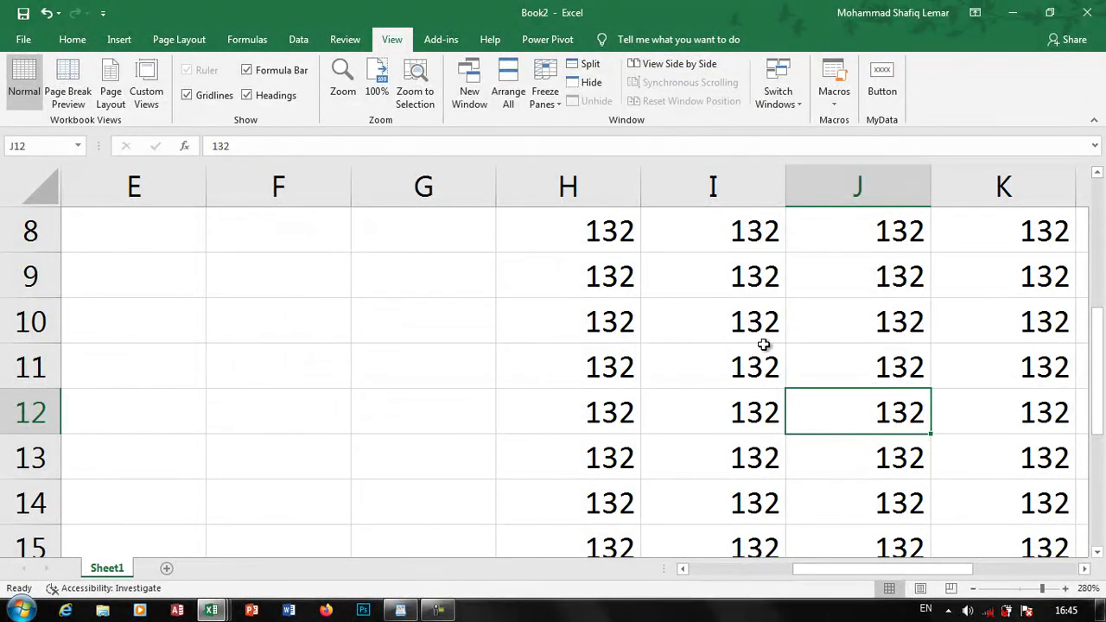
- Add a second custom view named 2
scroll(762, 347, down, 2)
scroll(760, 356, down, 6)
scroll(759, 364, down, 6)
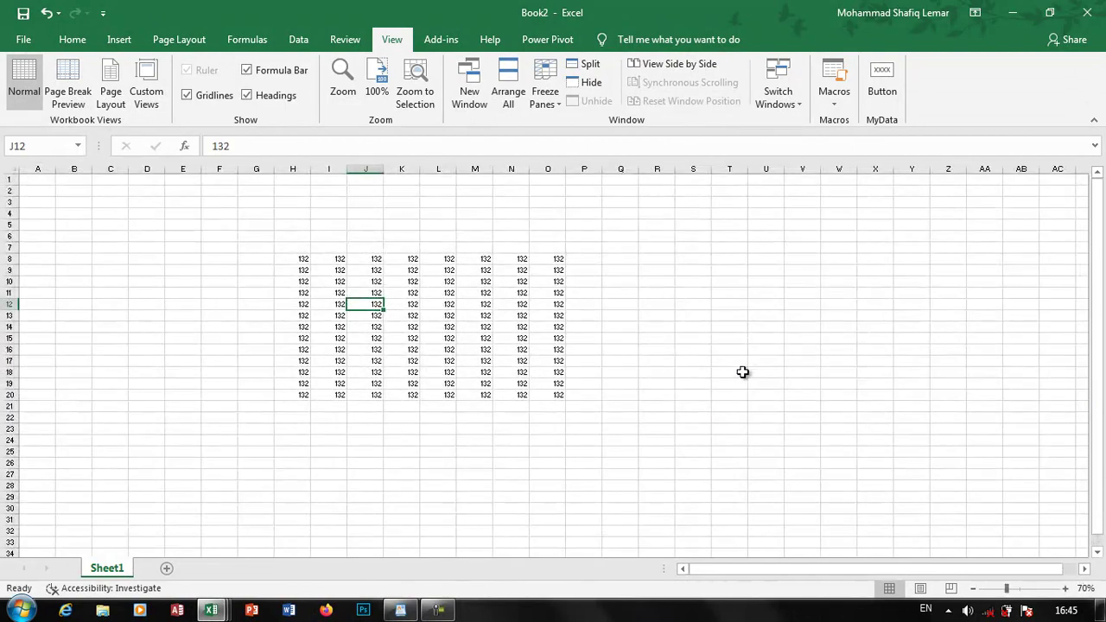
click(146, 86)
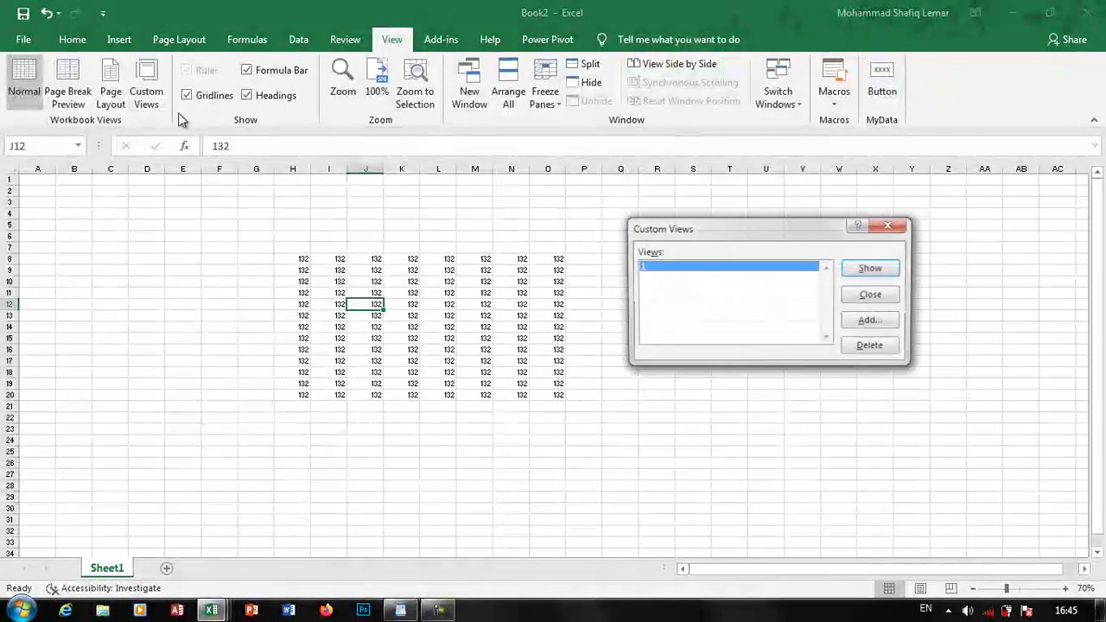
click(880, 321)
text(2)
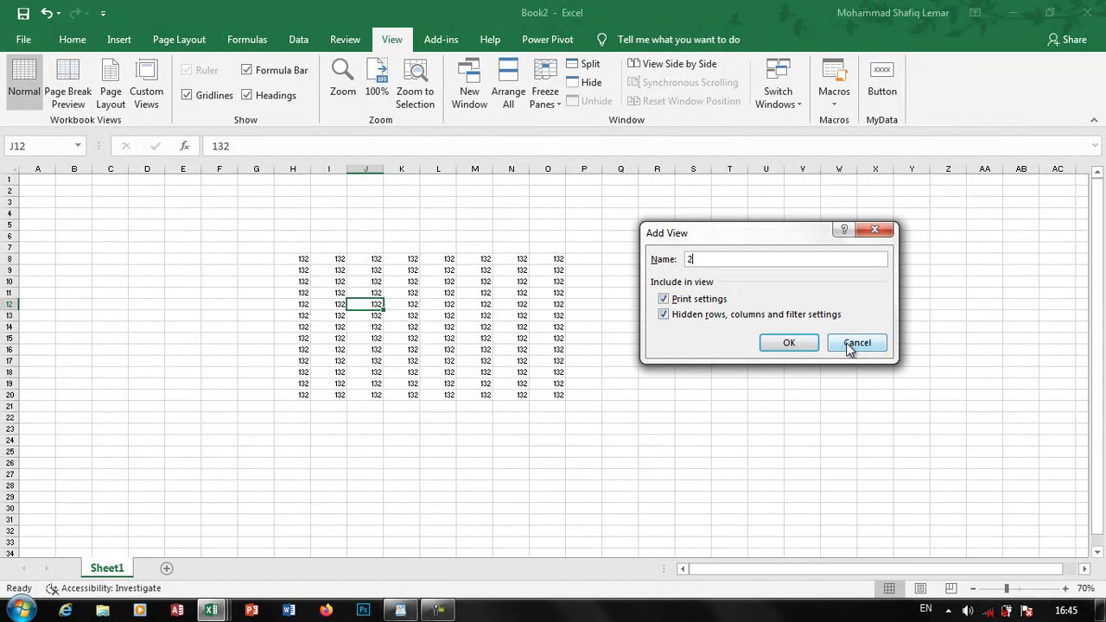
click(790, 343)
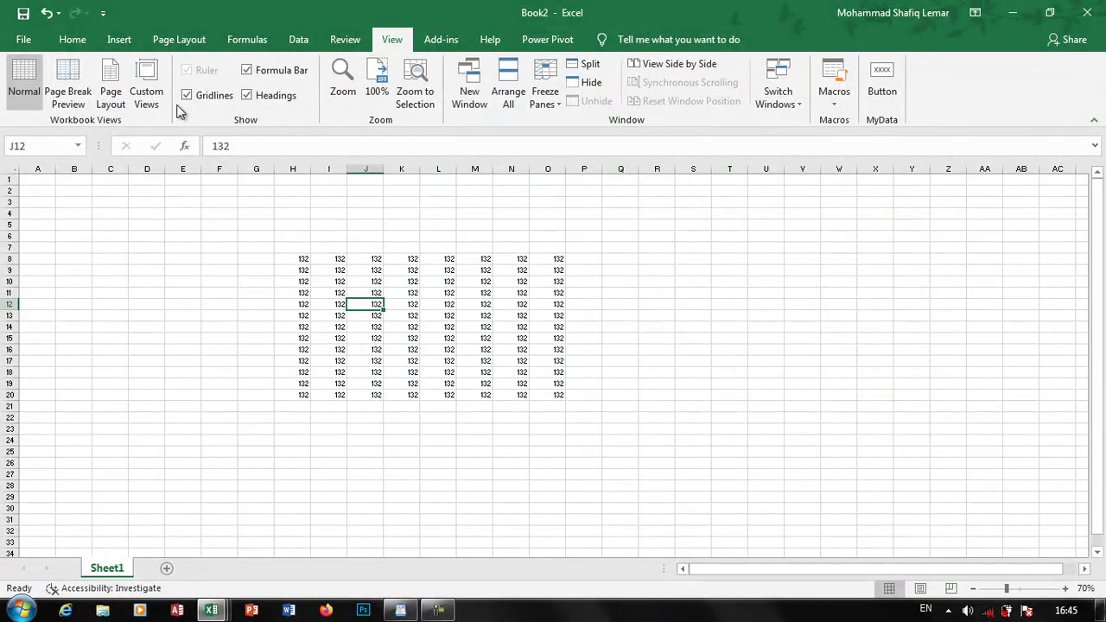
click(146, 91)
click(873, 319)
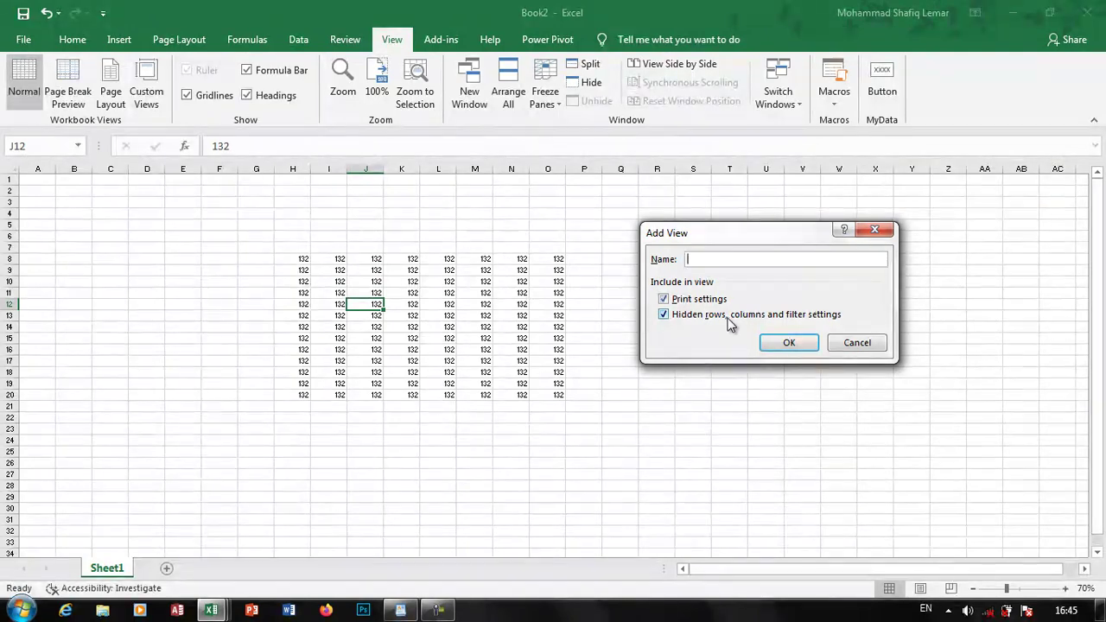
click(836, 344)
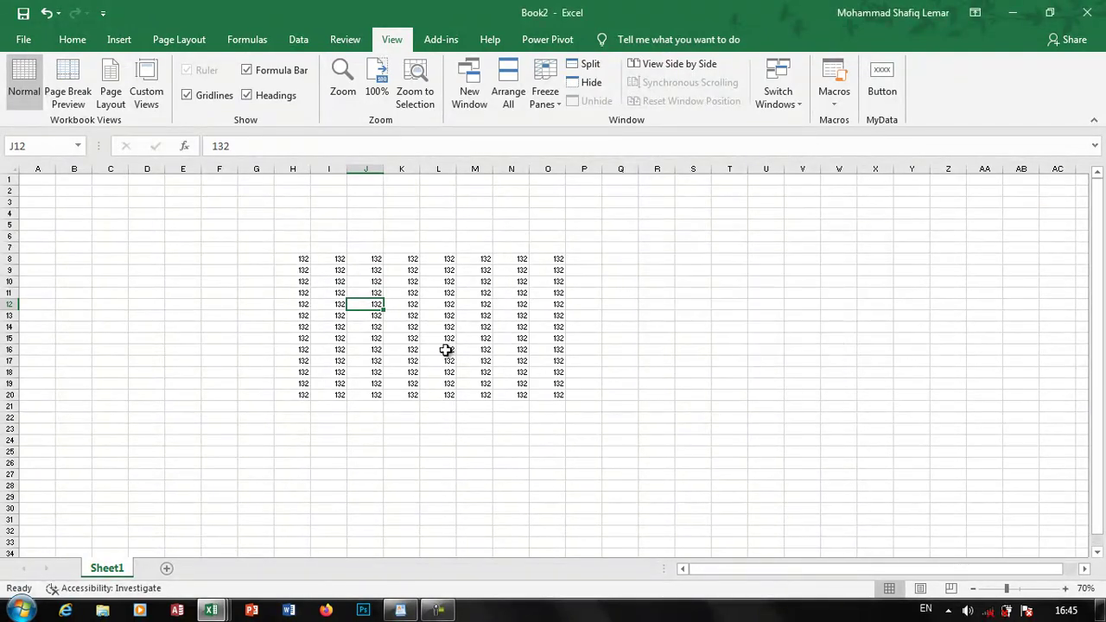
click(413, 304)
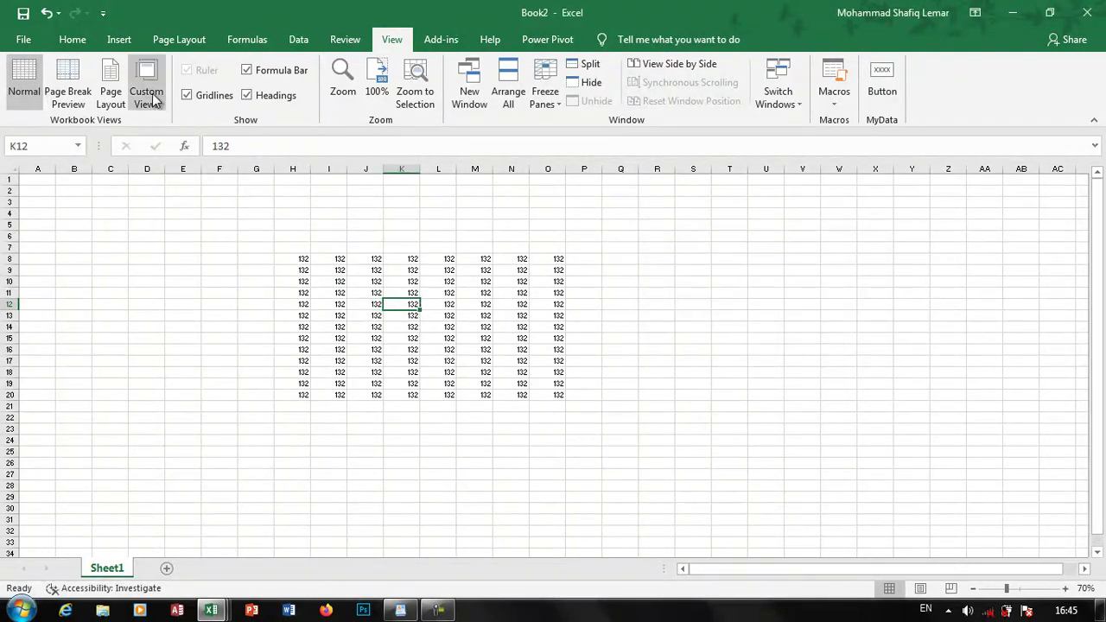
click(377, 77)
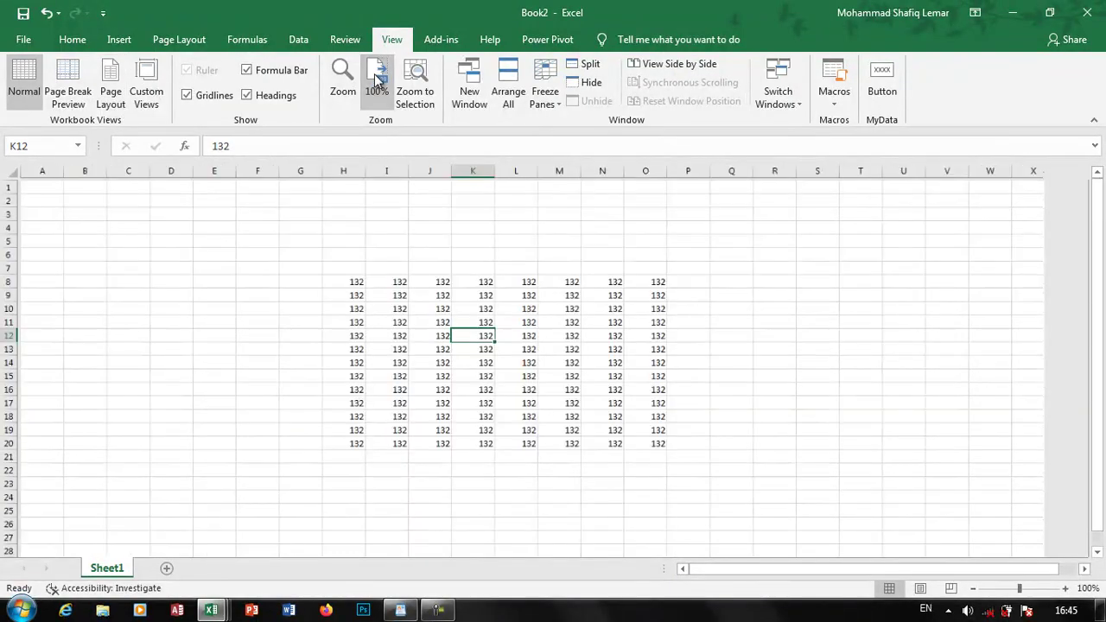
click(476, 350)
click(146, 95)
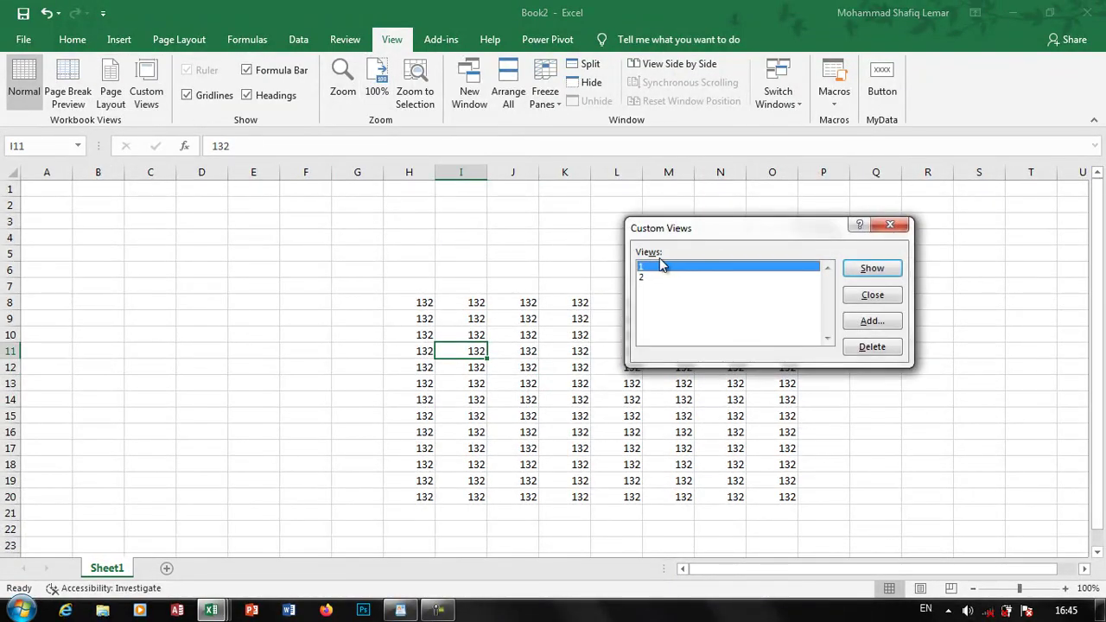
click(864, 268)
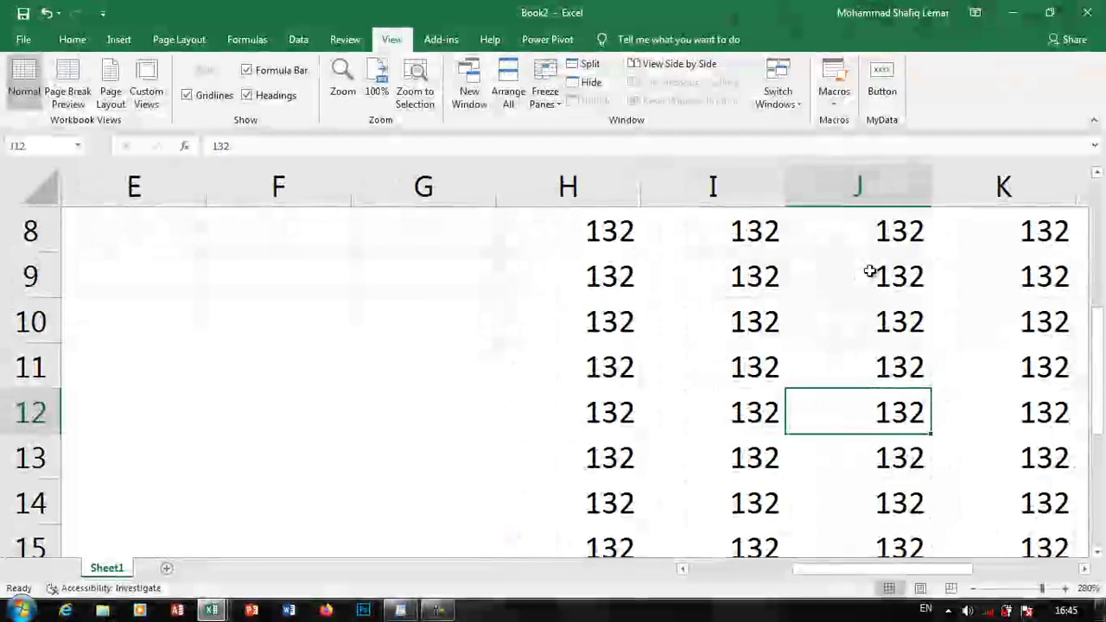
click(146, 95)
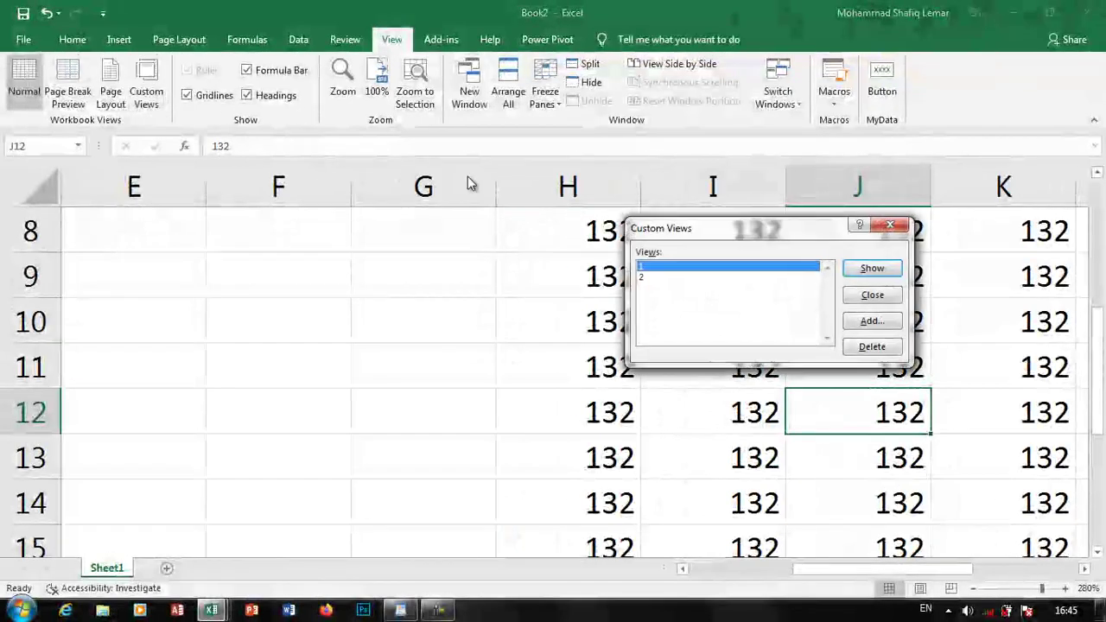
click(657, 276)
click(871, 268)
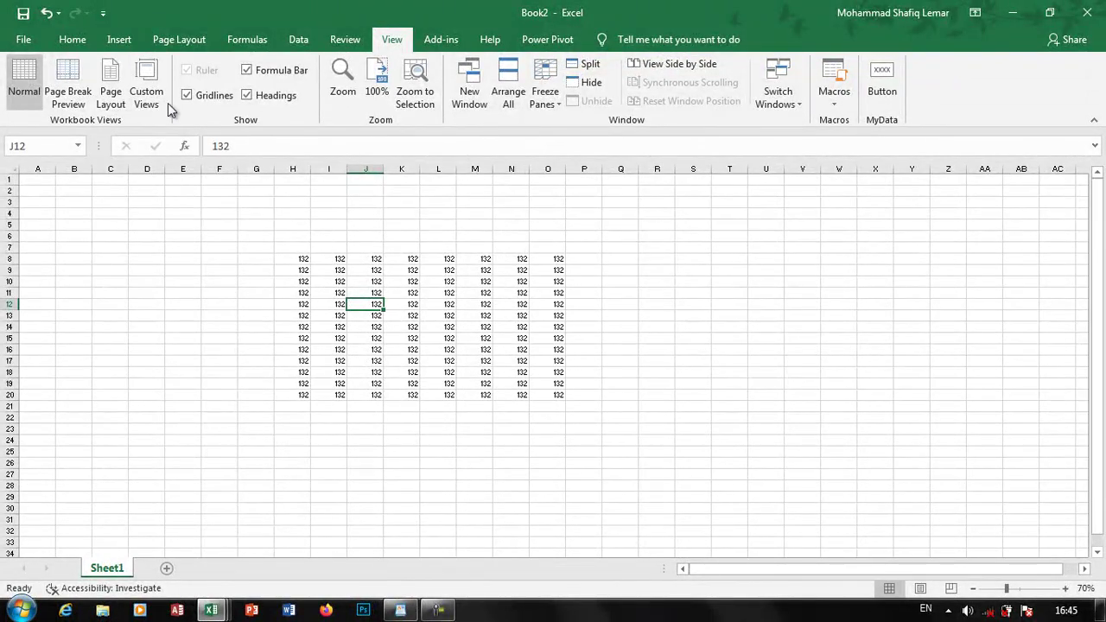
click(318, 200)
click(187, 96)
click(199, 95)
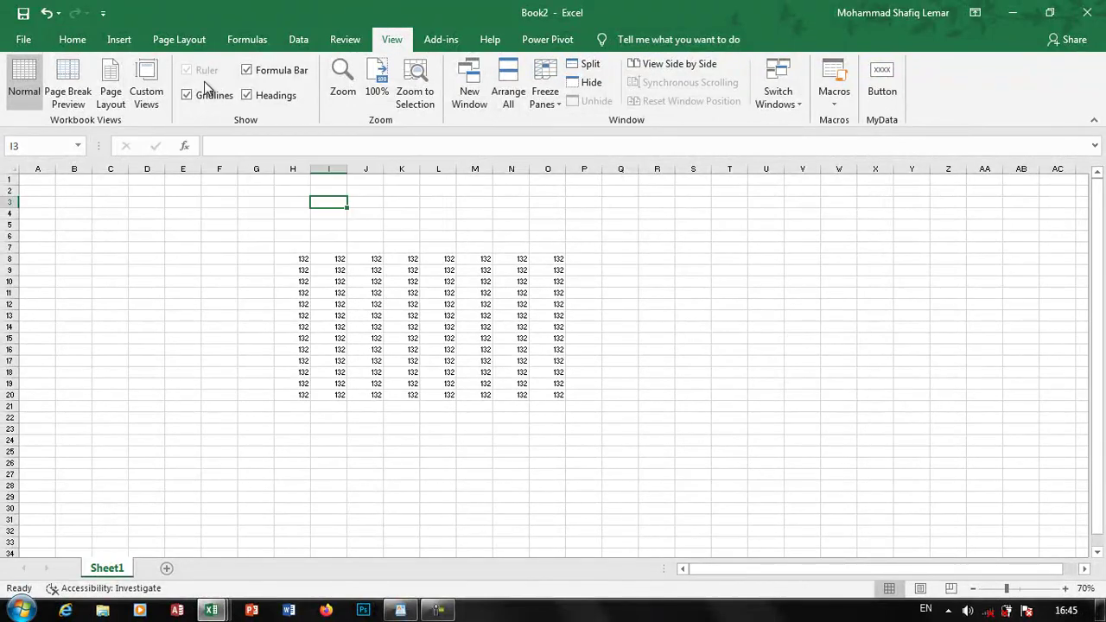
- Preview the Book2 sheet in Page Layout view, then switch back to Normal view
click(257, 261)
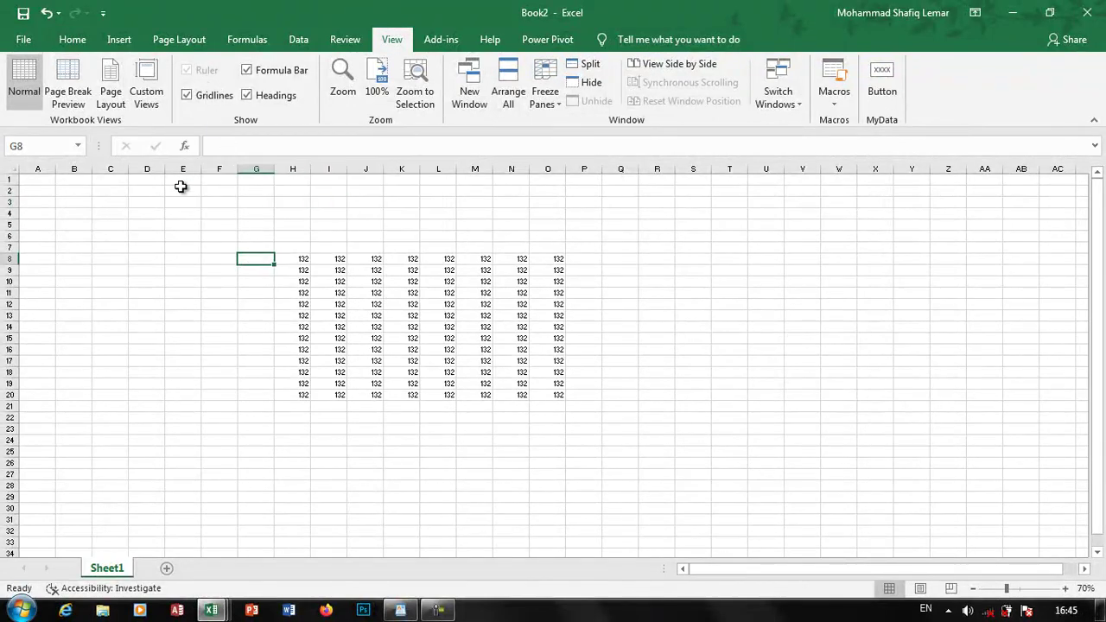
click(104, 97)
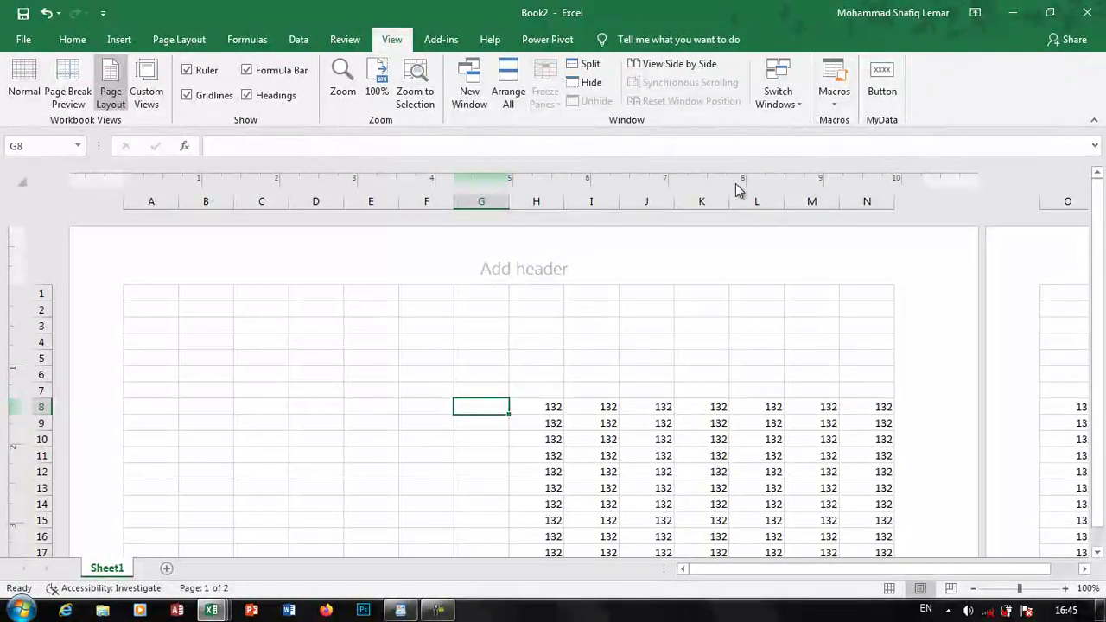
click(187, 70)
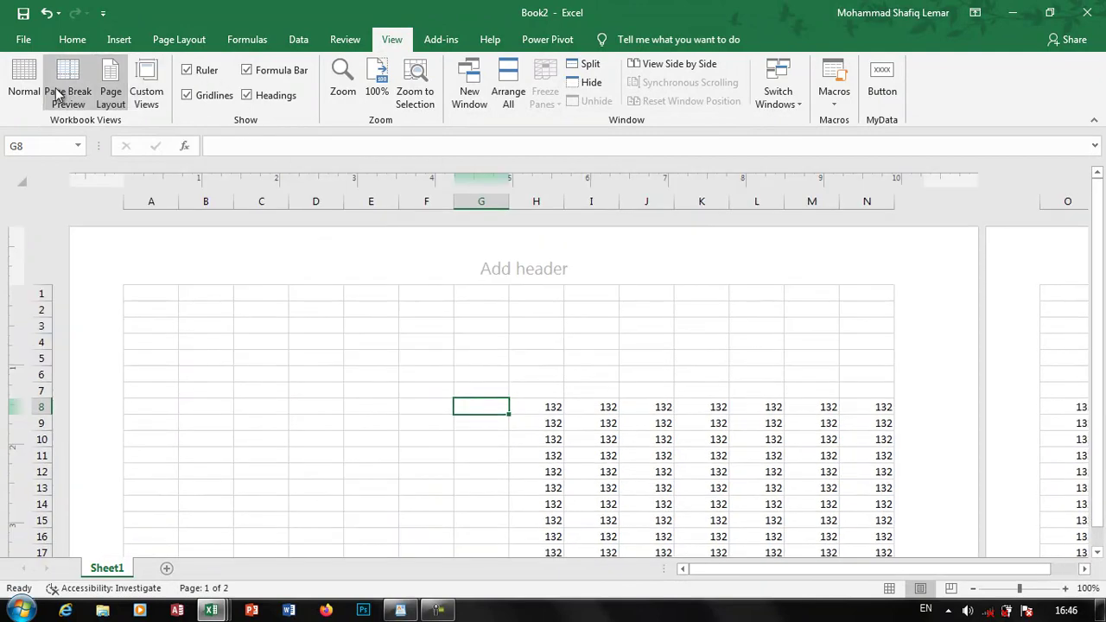
click(25, 84)
click(217, 257)
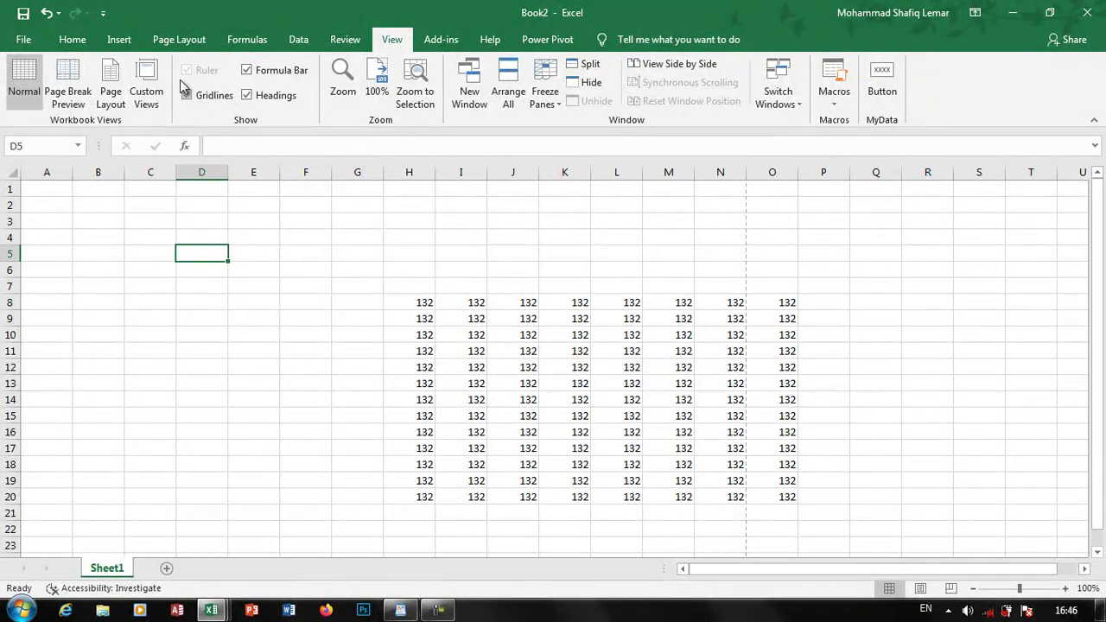
click(176, 41)
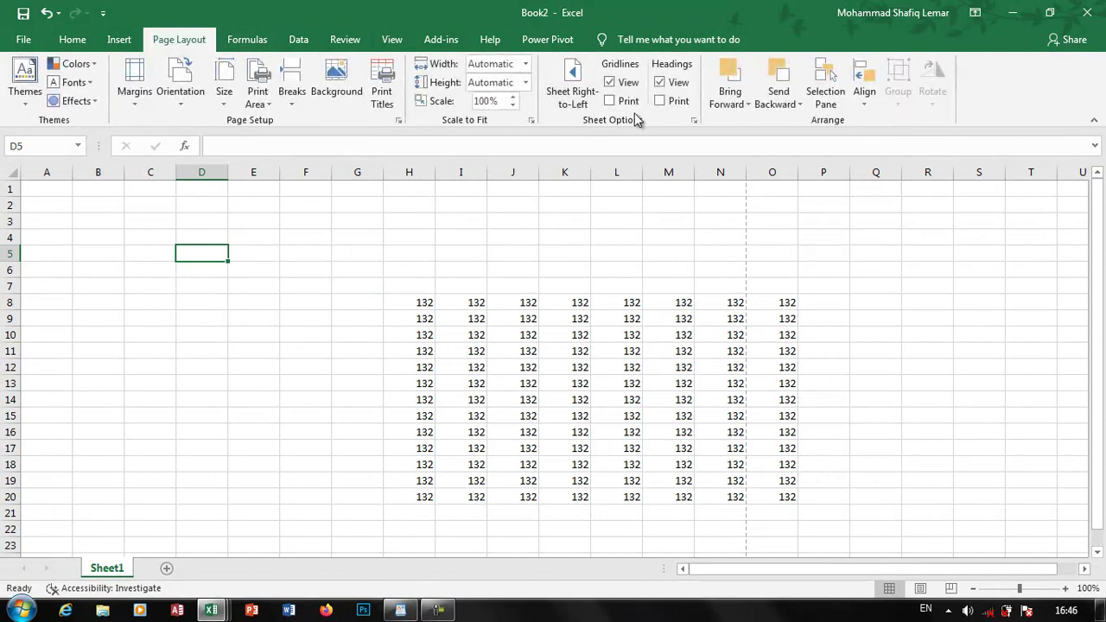
click(624, 82)
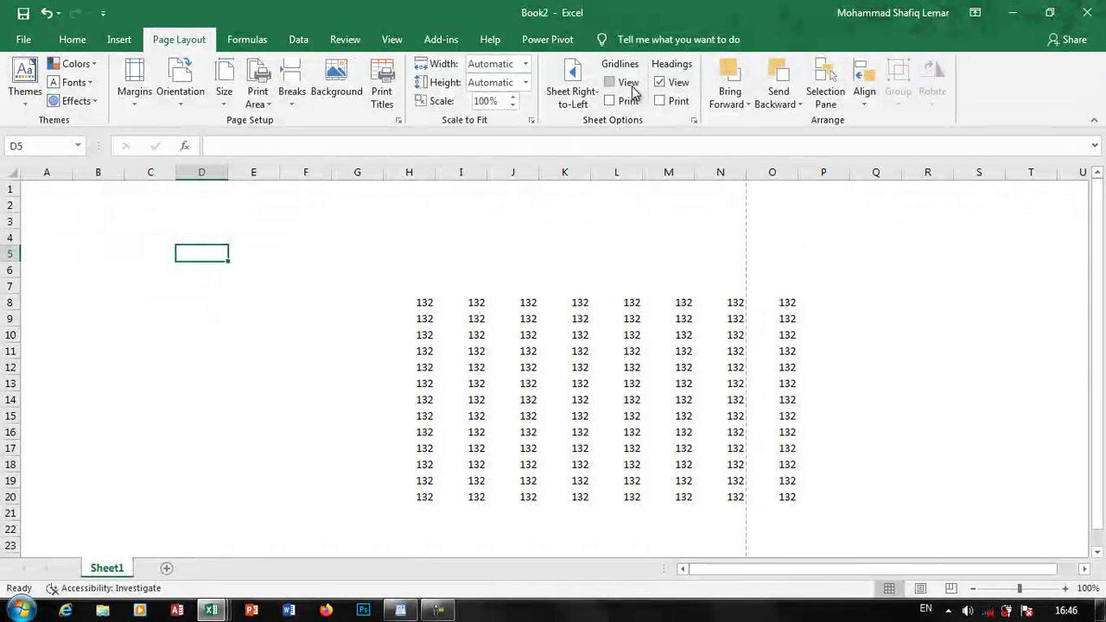
click(624, 82)
click(675, 87)
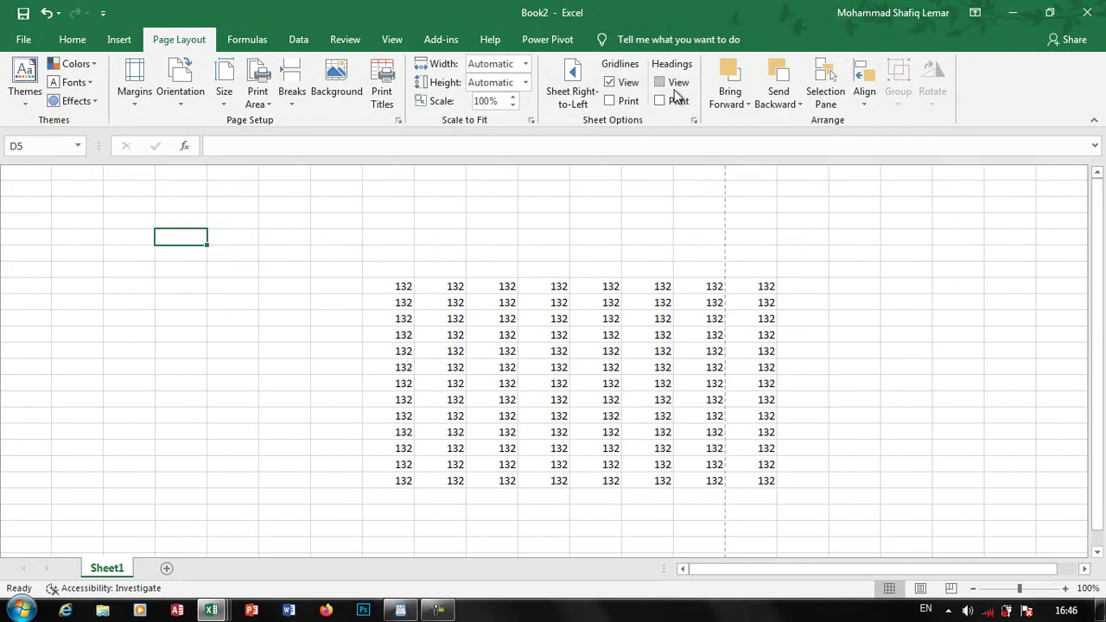
click(674, 87)
click(392, 39)
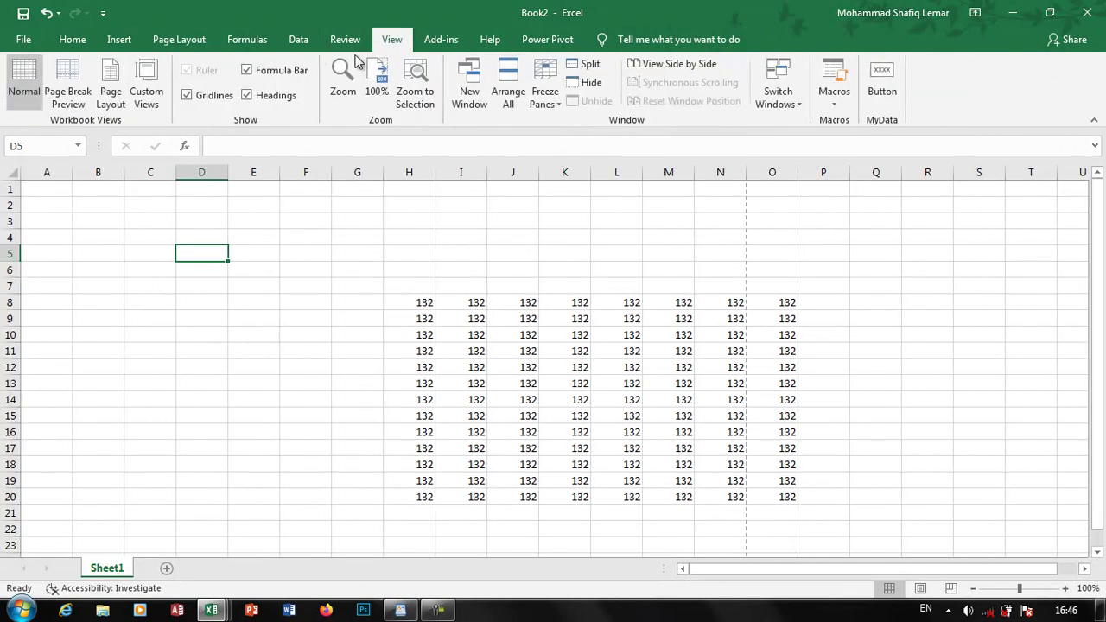
click(211, 95)
click(212, 96)
click(212, 95)
click(265, 102)
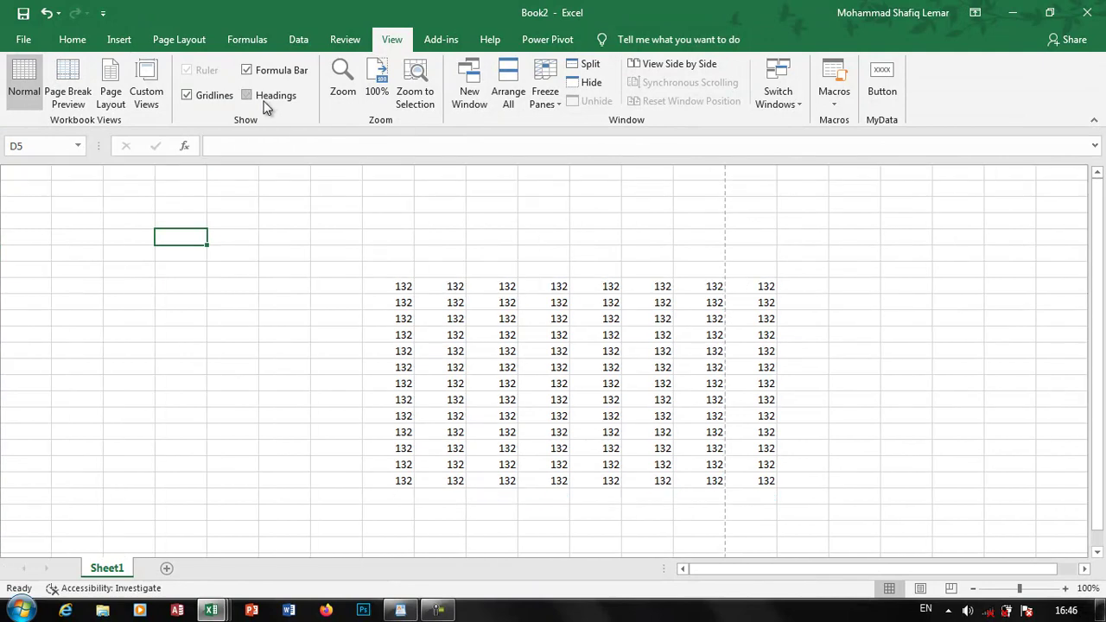
click(265, 102)
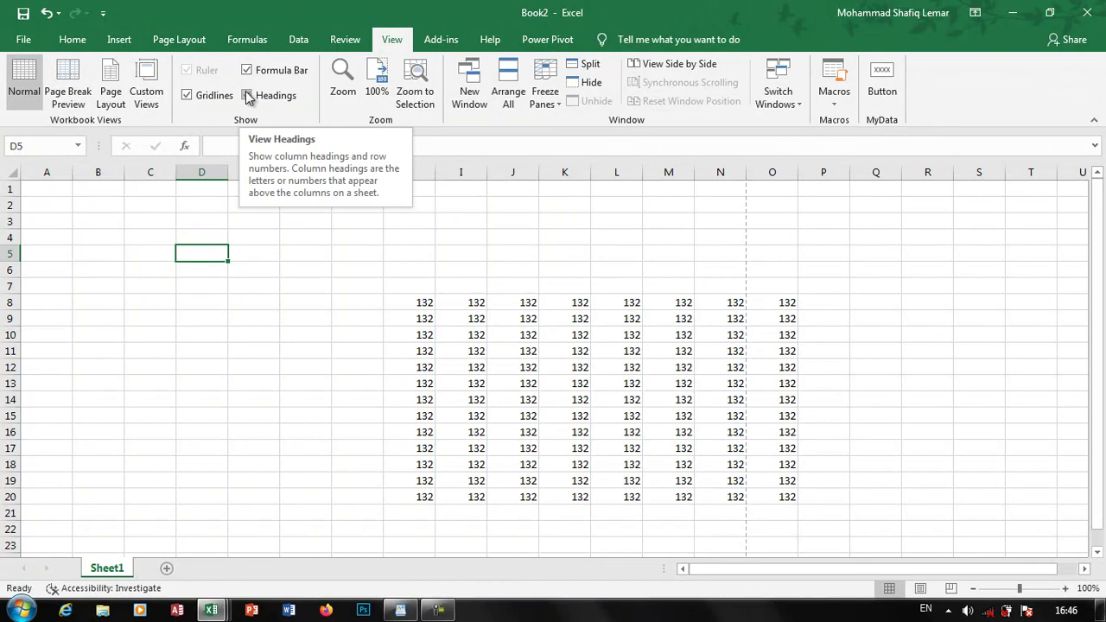
click(248, 96)
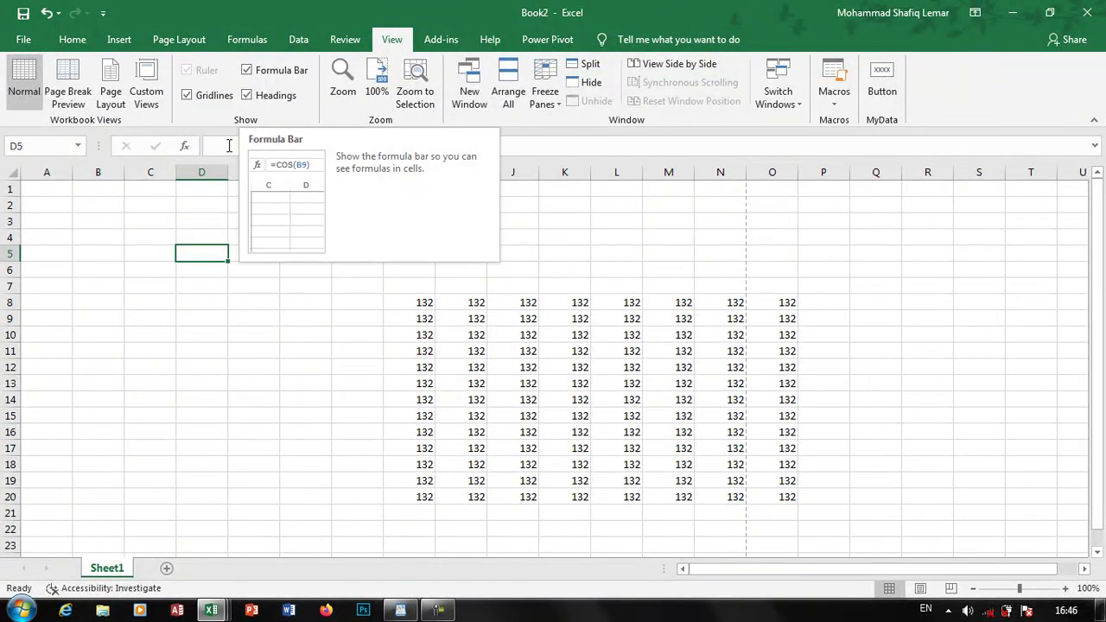
click(224, 145)
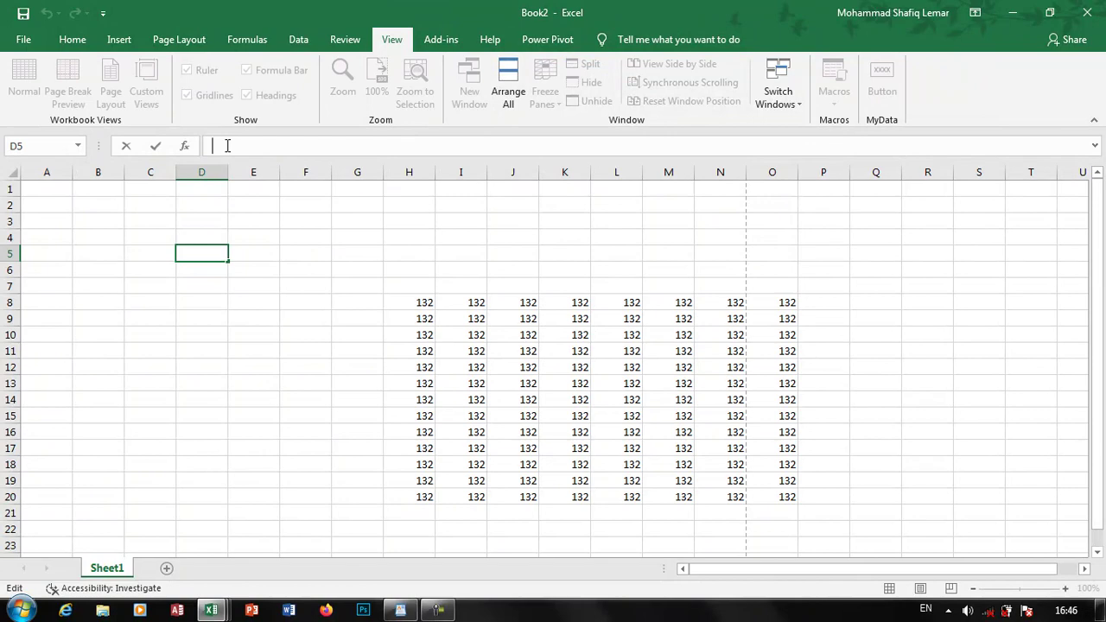
drag(264, 337, 264, 350)
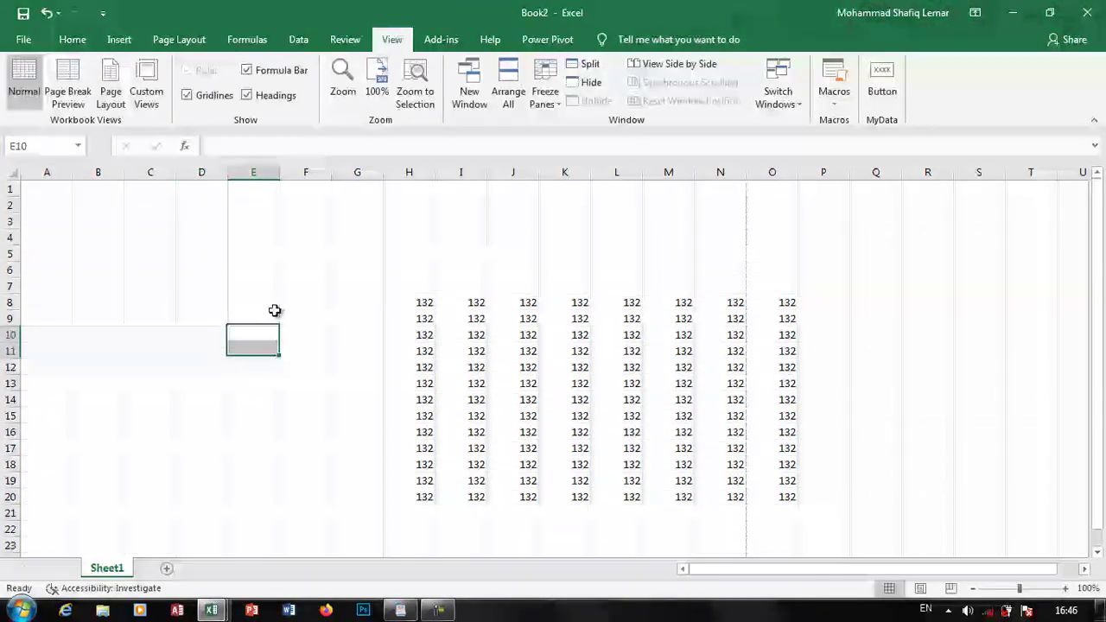
click(279, 73)
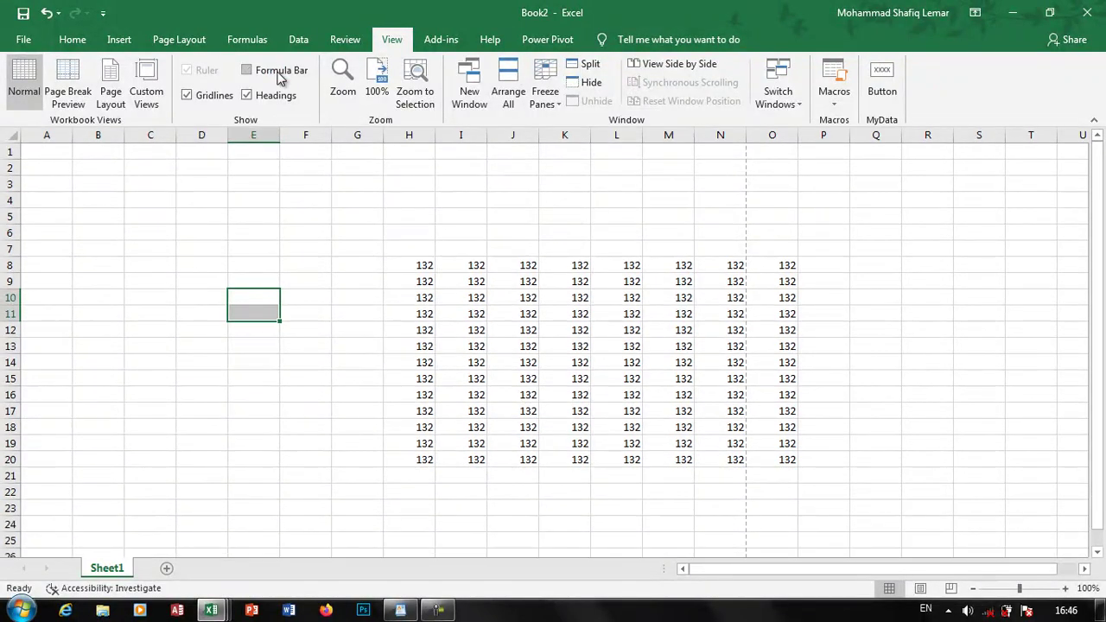
click(279, 72)
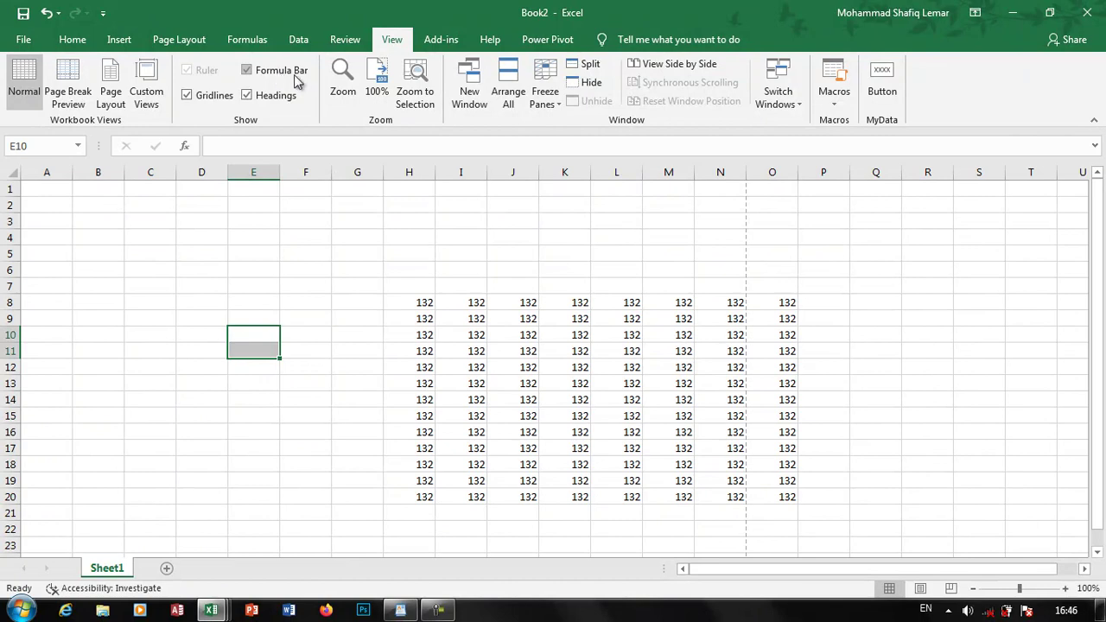
click(342, 256)
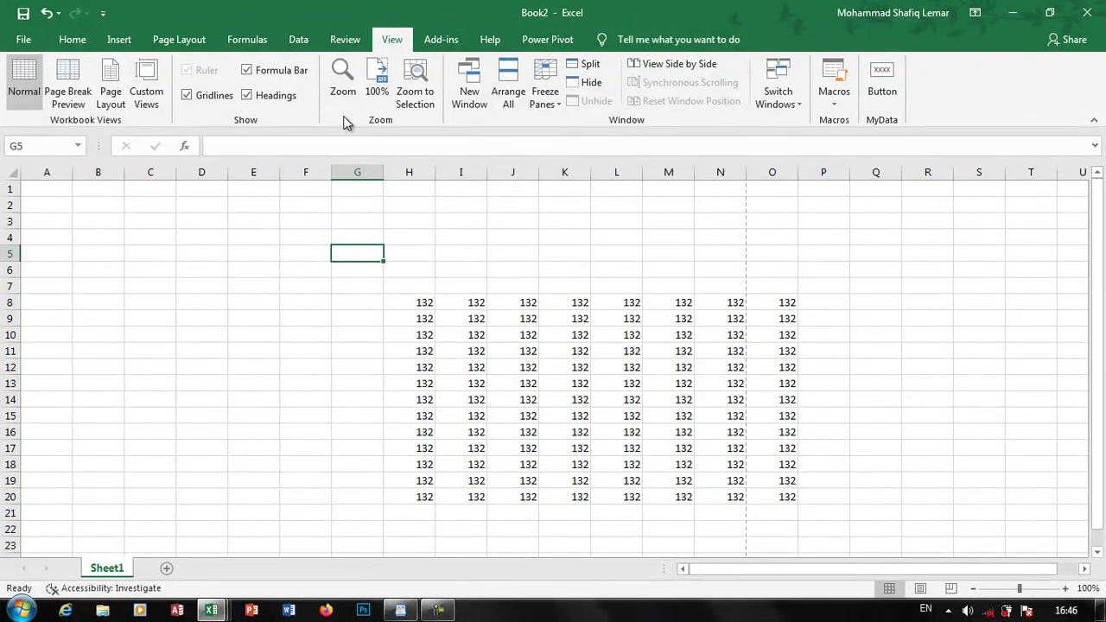
click(342, 82)
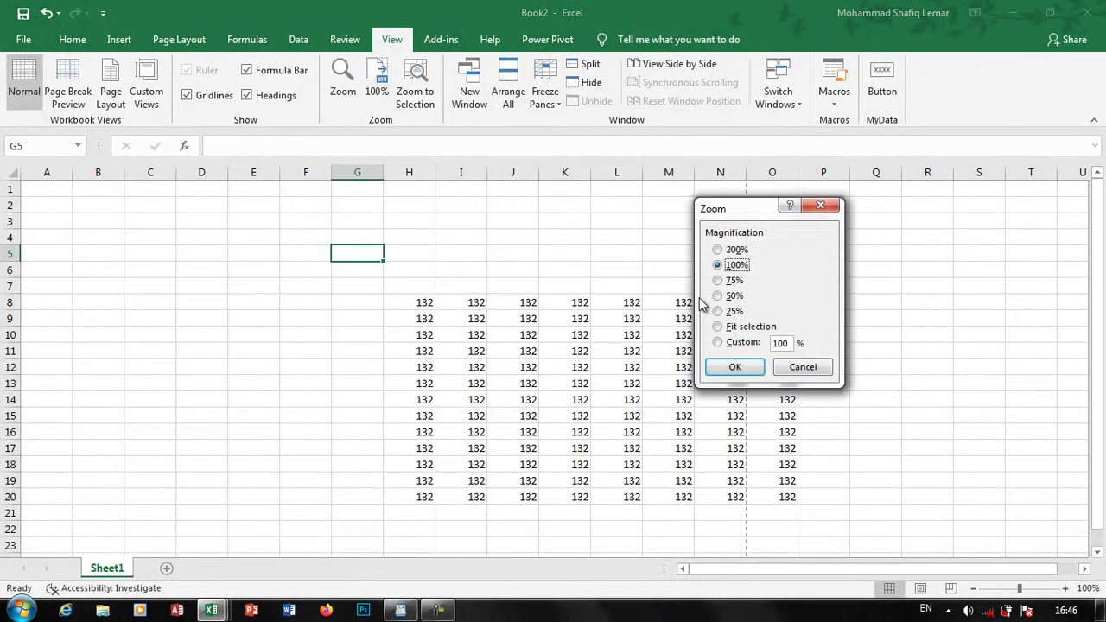
click(730, 266)
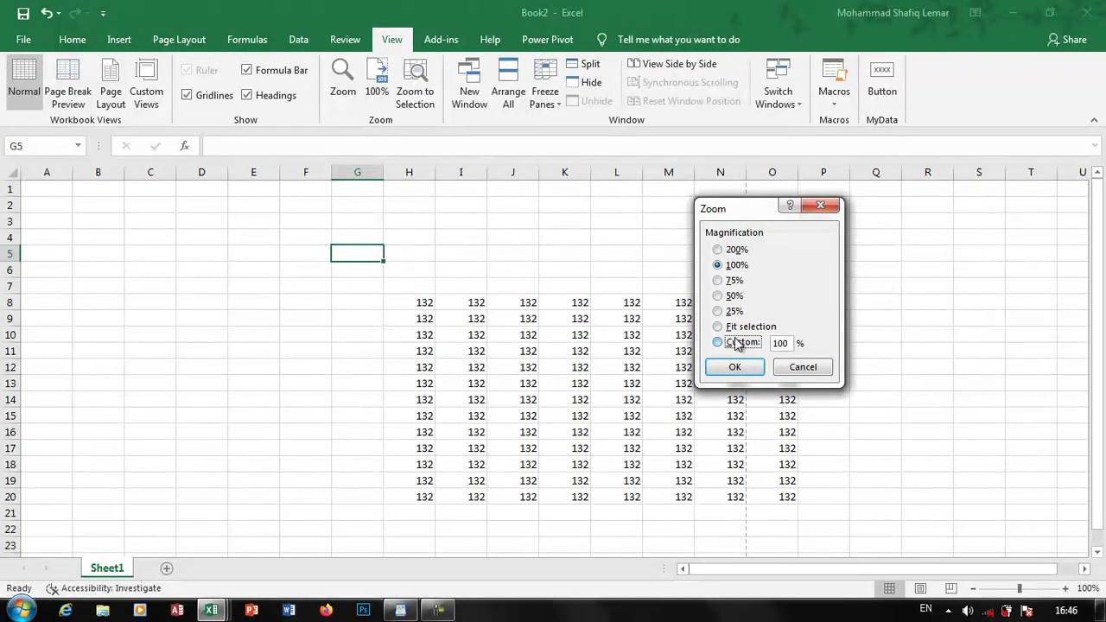
click(741, 342)
text(500)
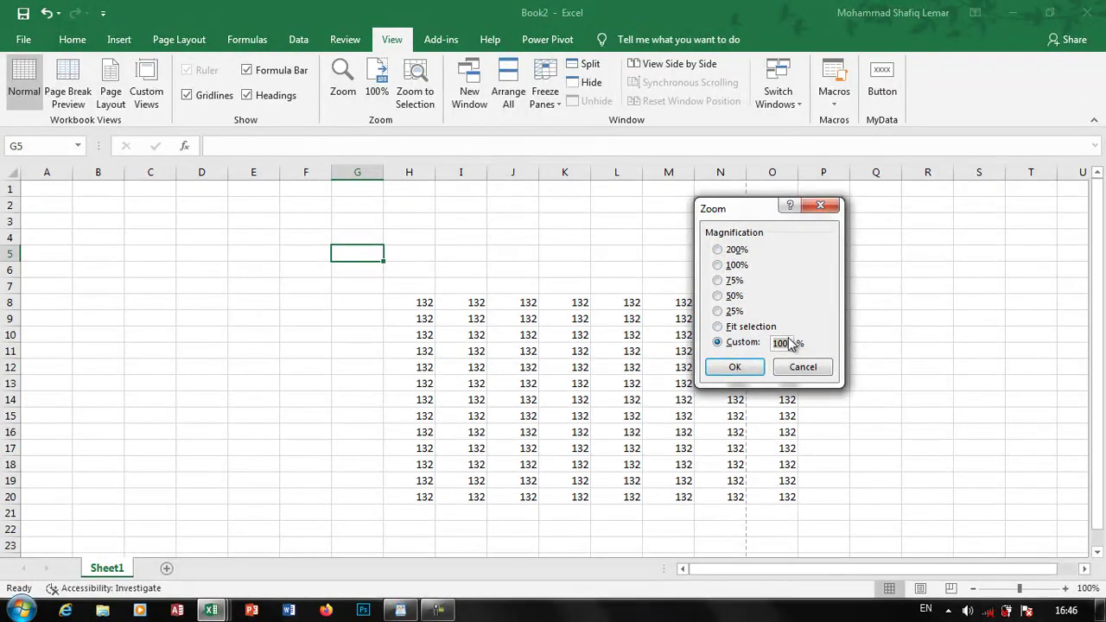
click(735, 375)
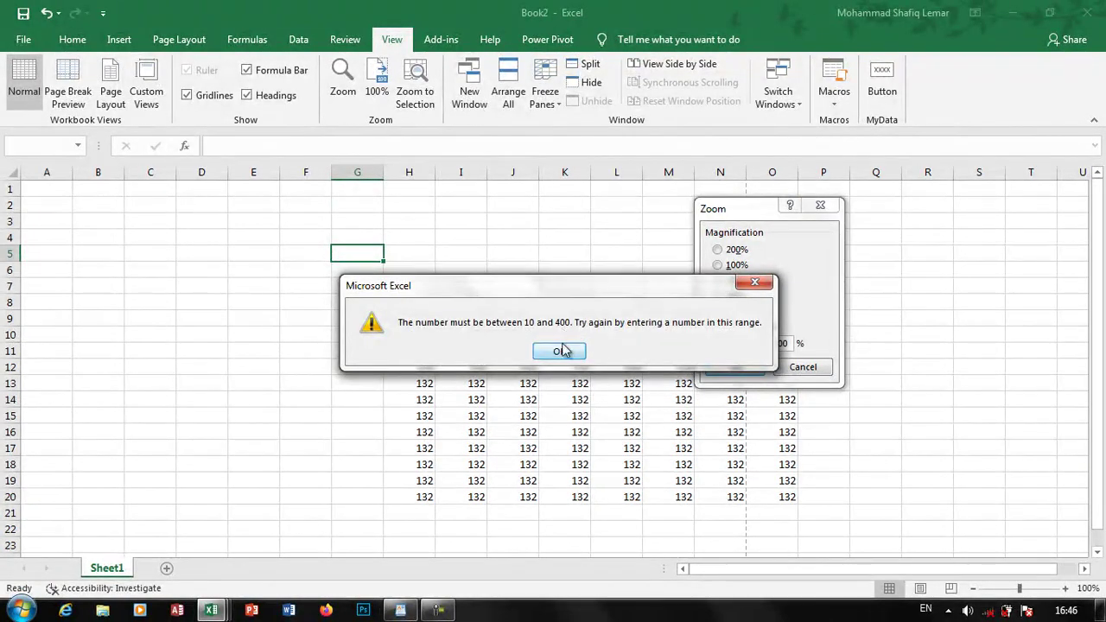
click(562, 350)
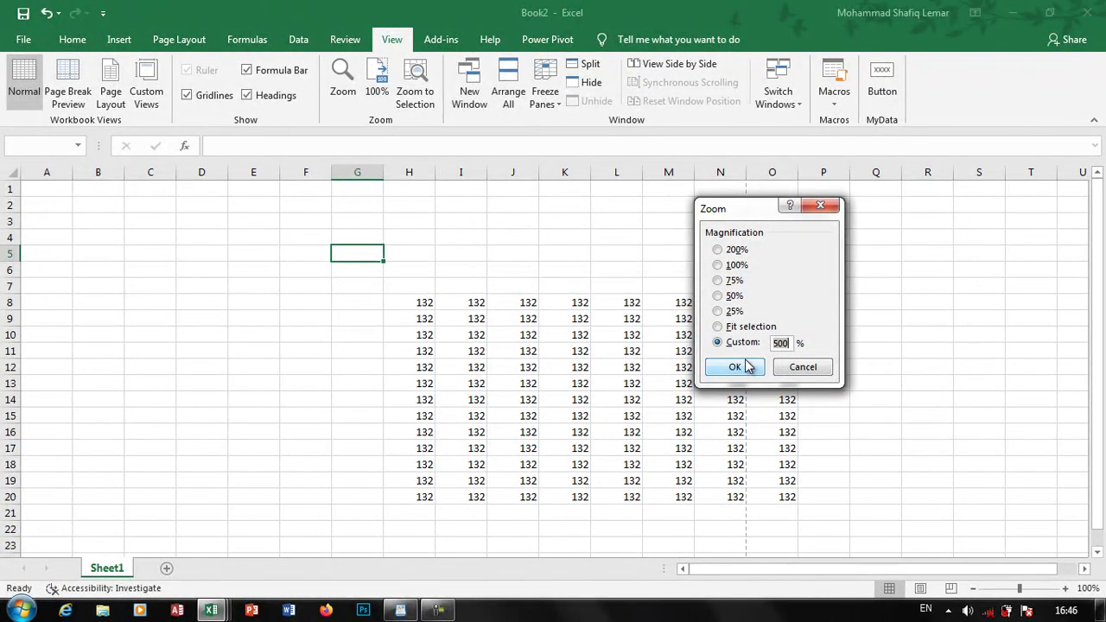
click(746, 366)
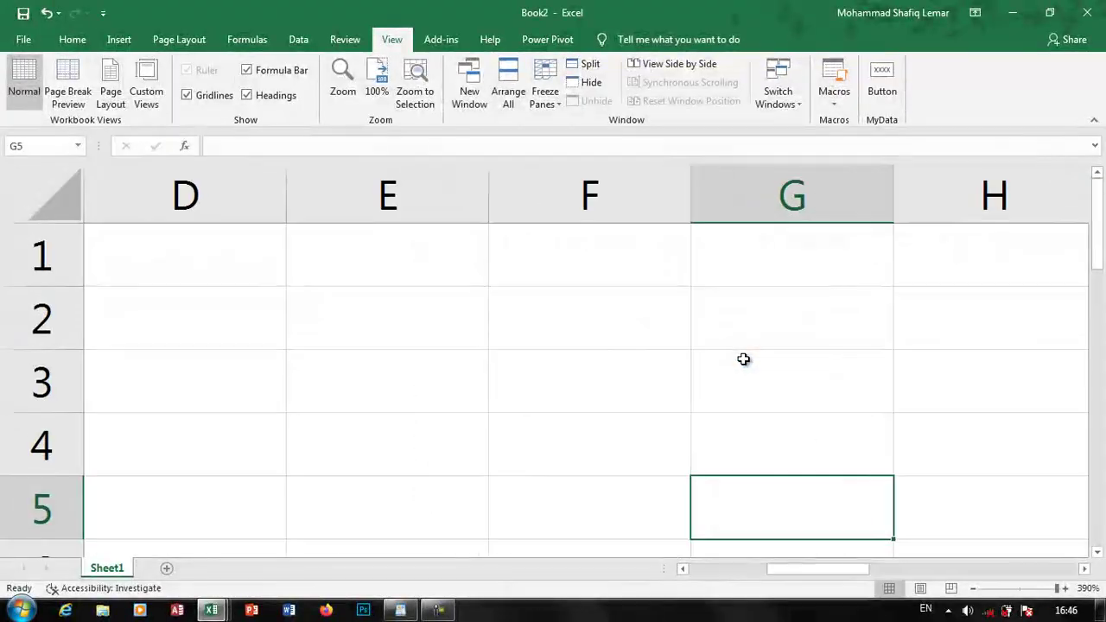
scroll(653, 358, down, 2)
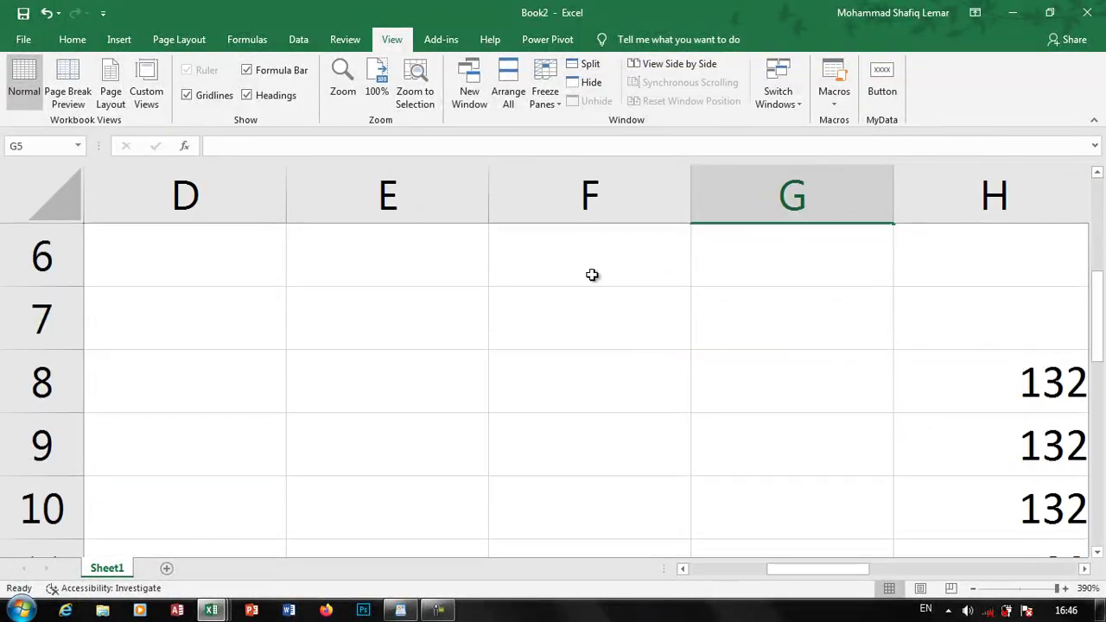
click(380, 95)
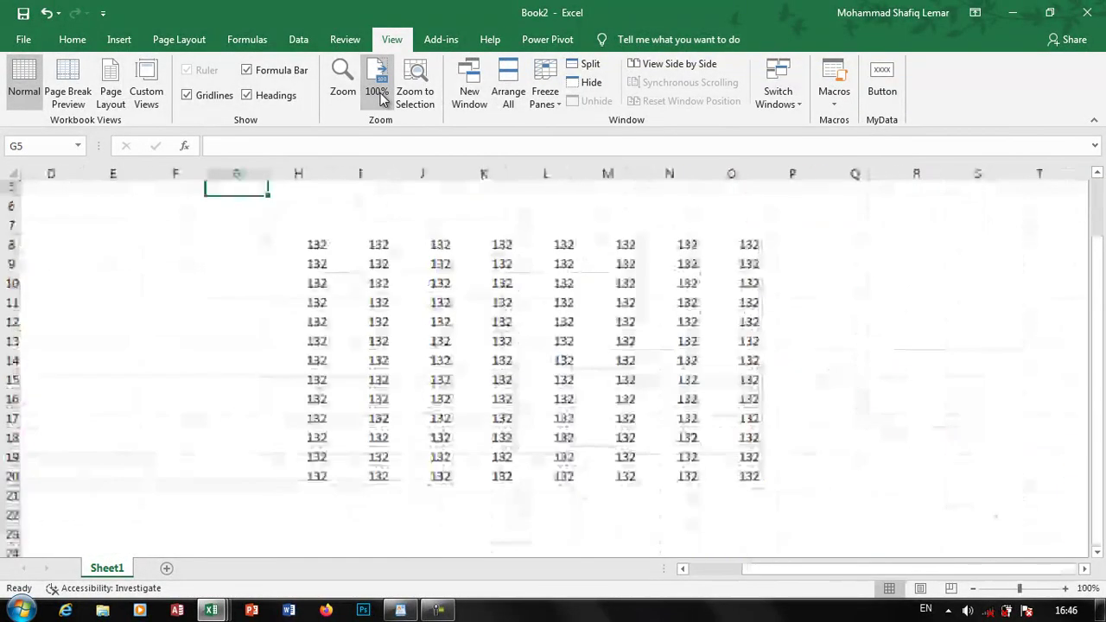
drag(311, 269, 425, 321)
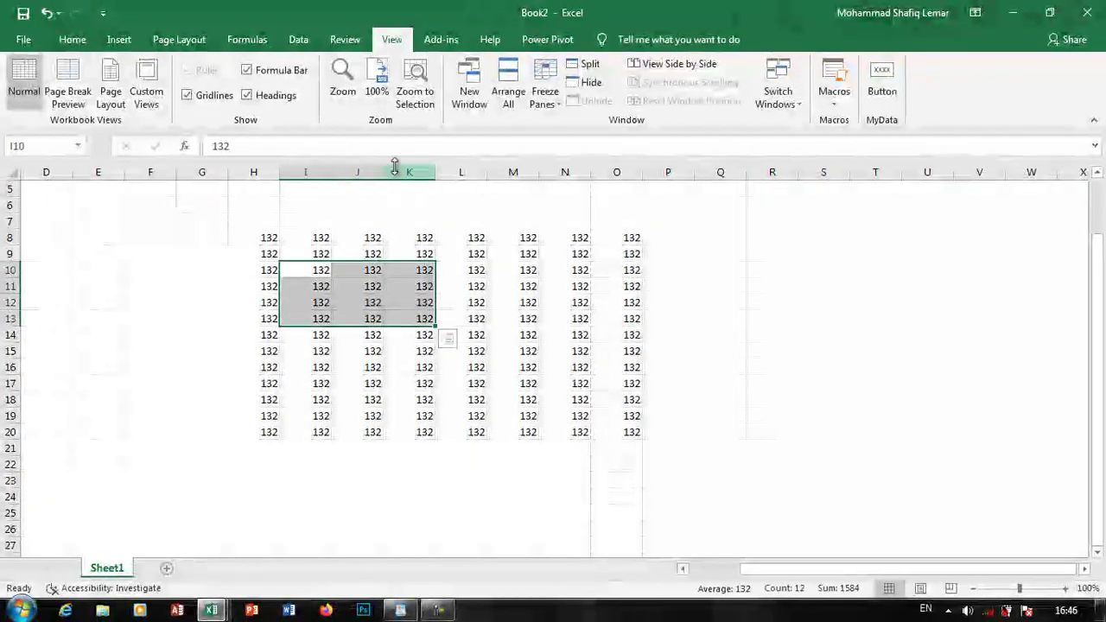
click(344, 87)
click(738, 328)
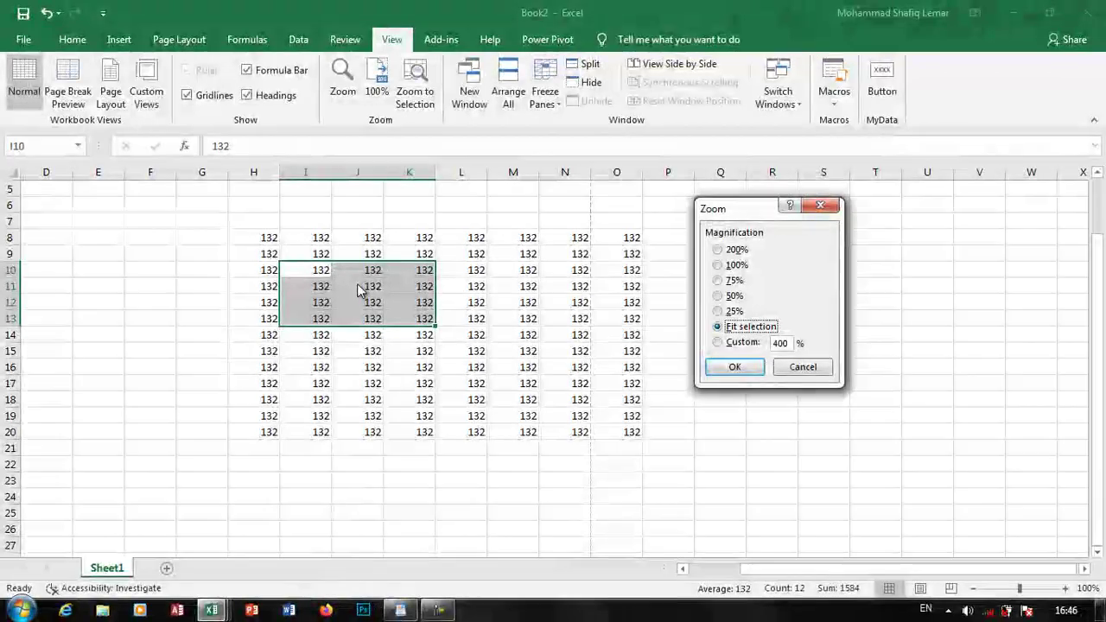
click(734, 369)
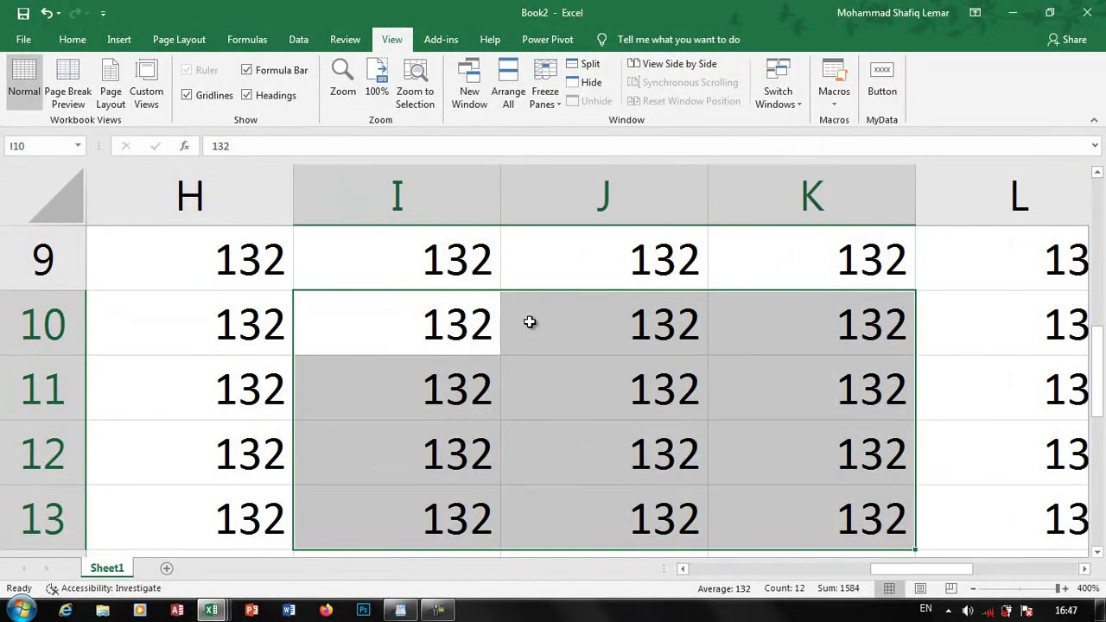
click(385, 83)
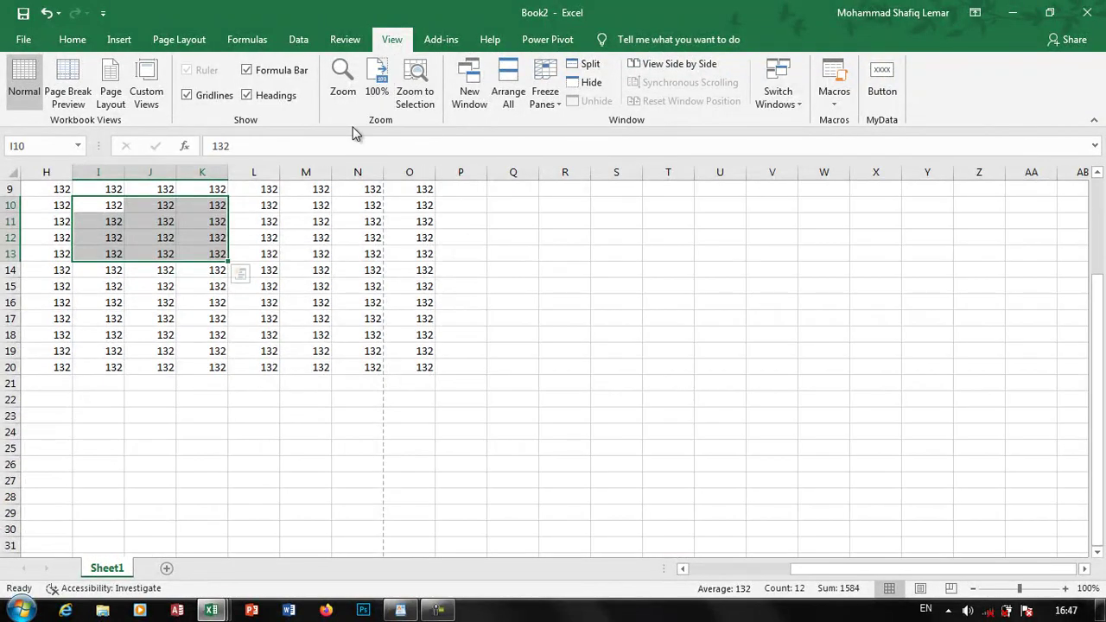
drag(367, 246, 367, 258)
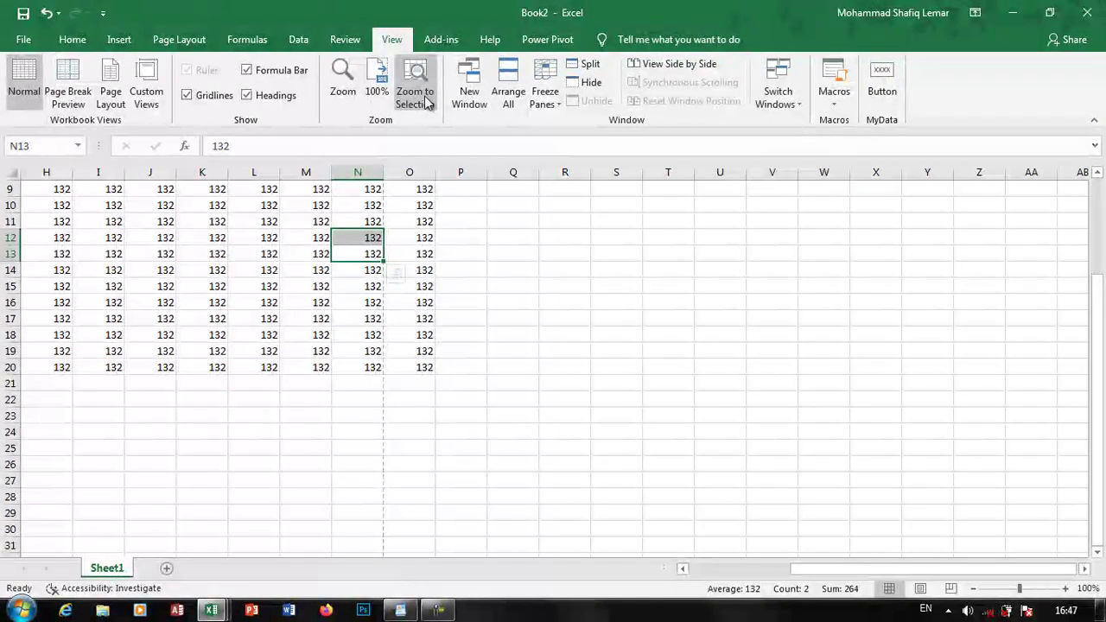
click(346, 321)
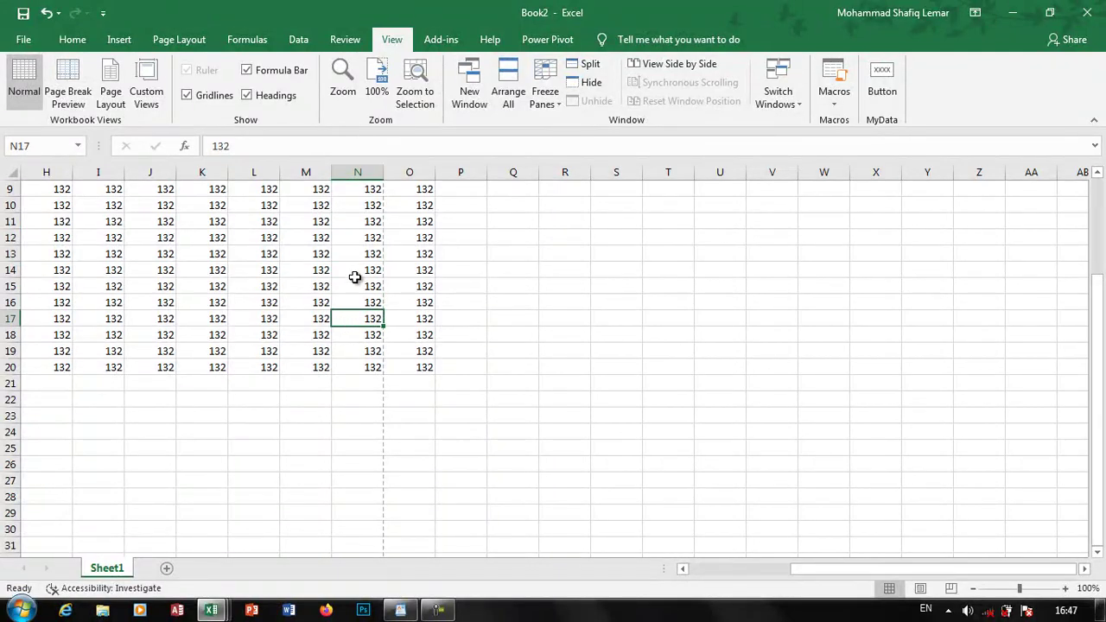
drag(326, 303, 114, 224)
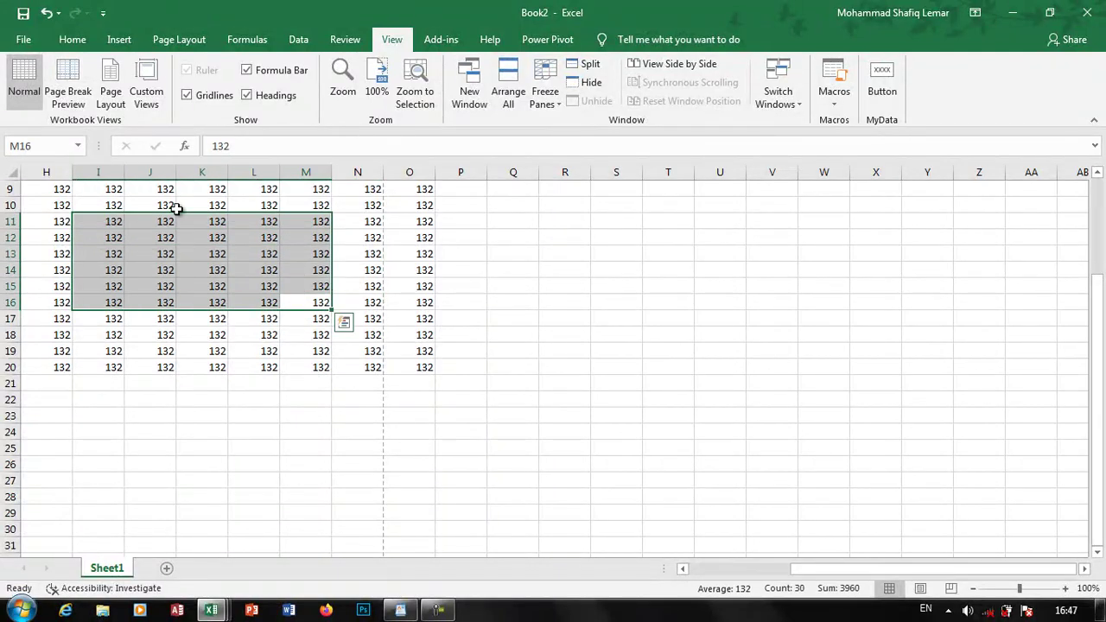
click(413, 95)
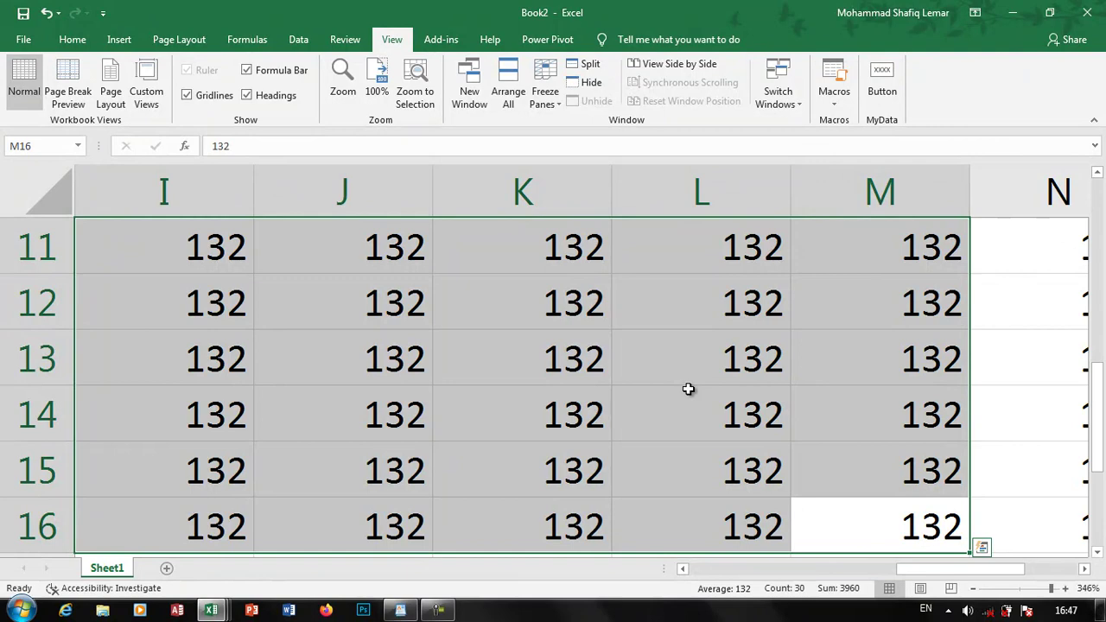
click(665, 373)
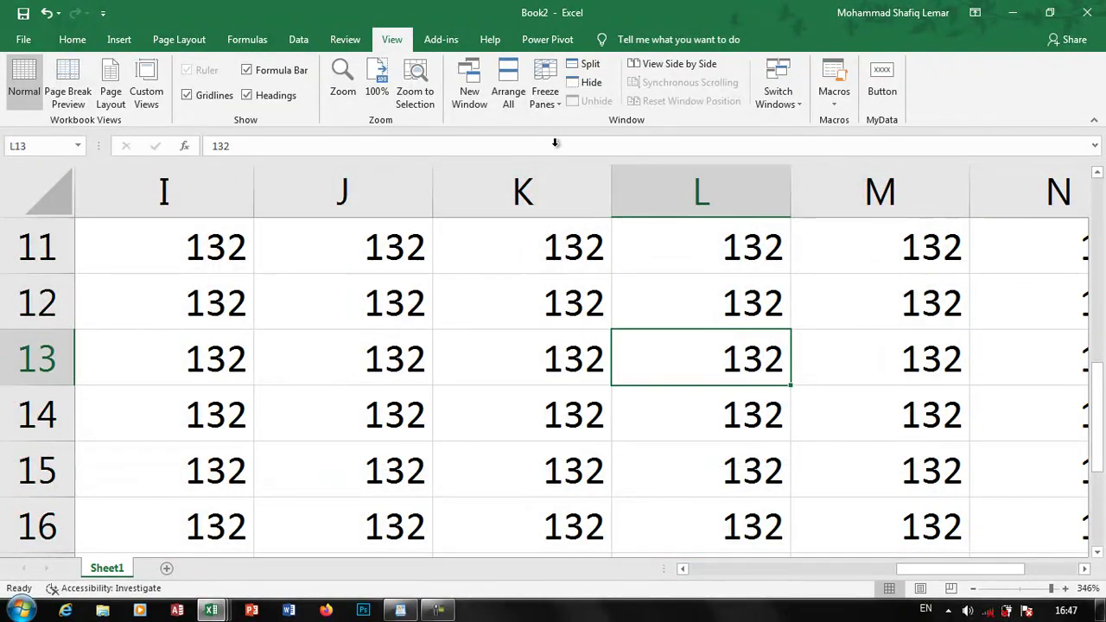
ctrl+scroll(491, 37, down, 5)
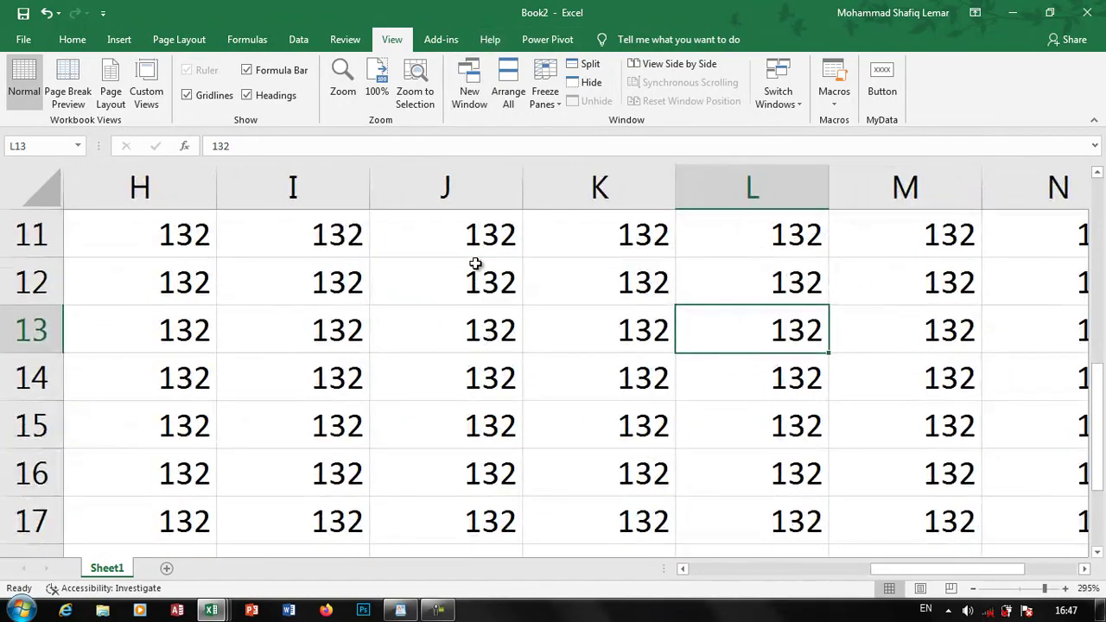
ctrl+scroll(471, 269, down, 5)
ctrl+scroll(471, 269, down, 1)
ctrl+scroll(470, 268, down, 1)
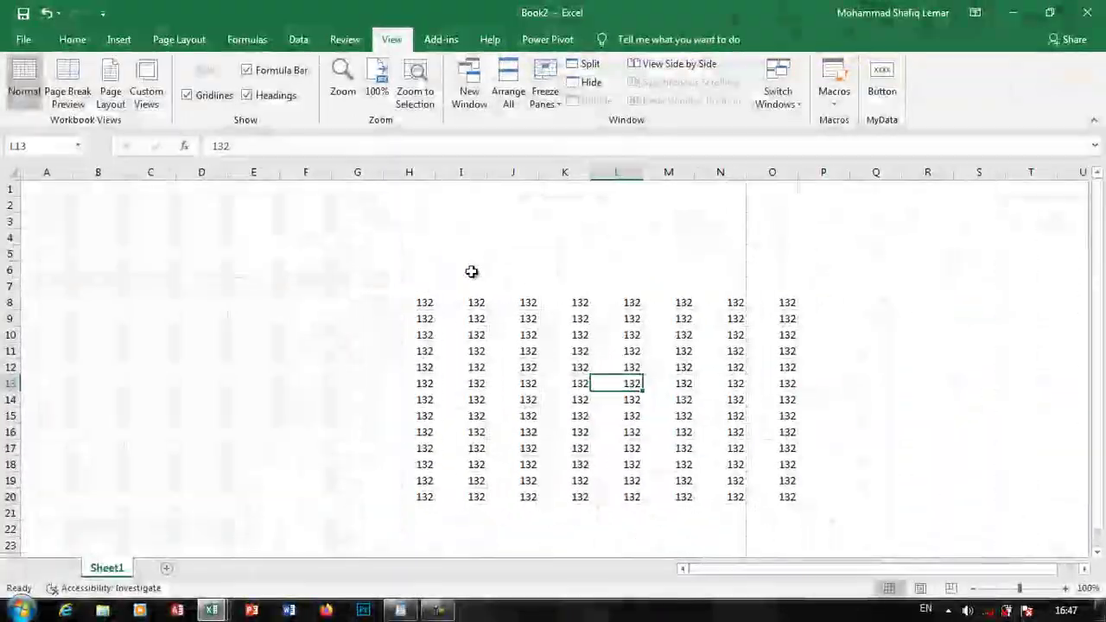
click(504, 313)
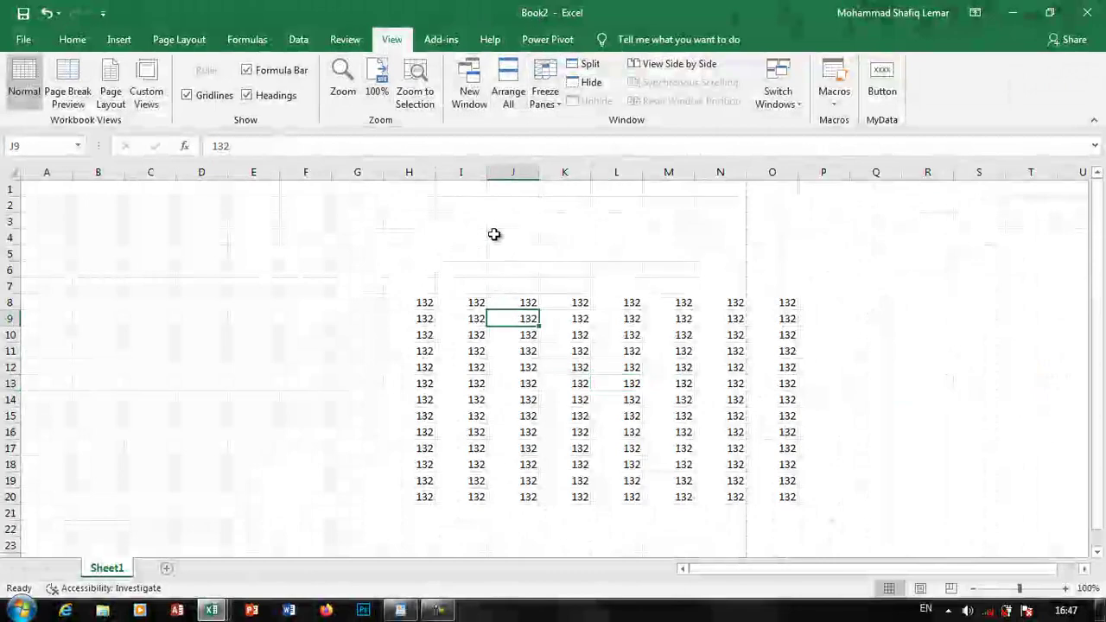
- Open a second window Book2:2, enter 156546 in H8, and maximize Book2:1
click(473, 98)
drag(518, 13, 1024, 90)
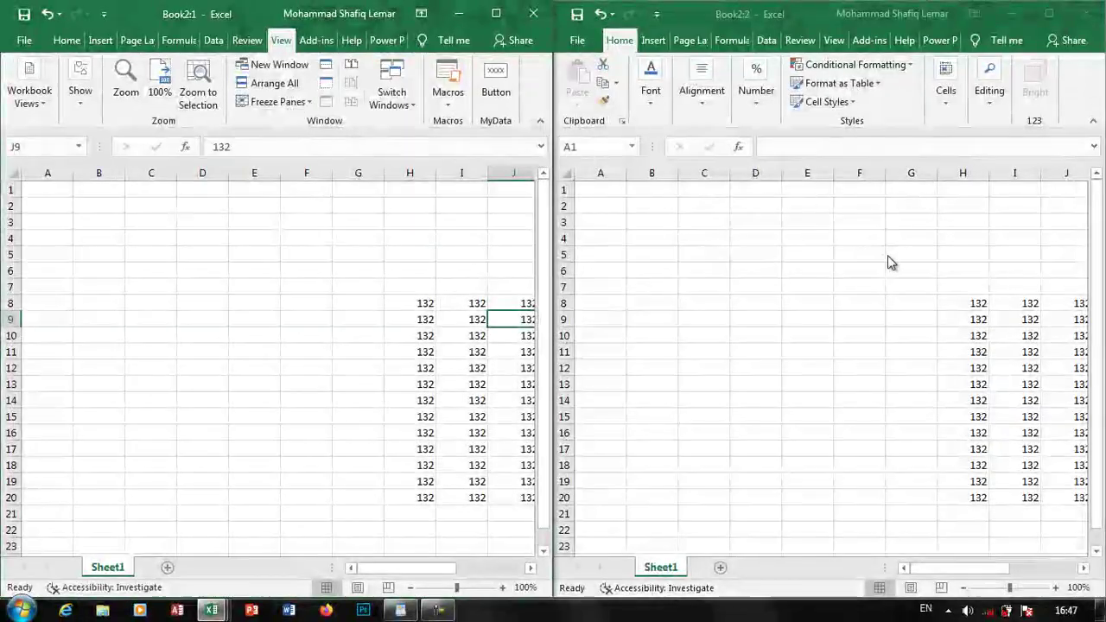
click(411, 303)
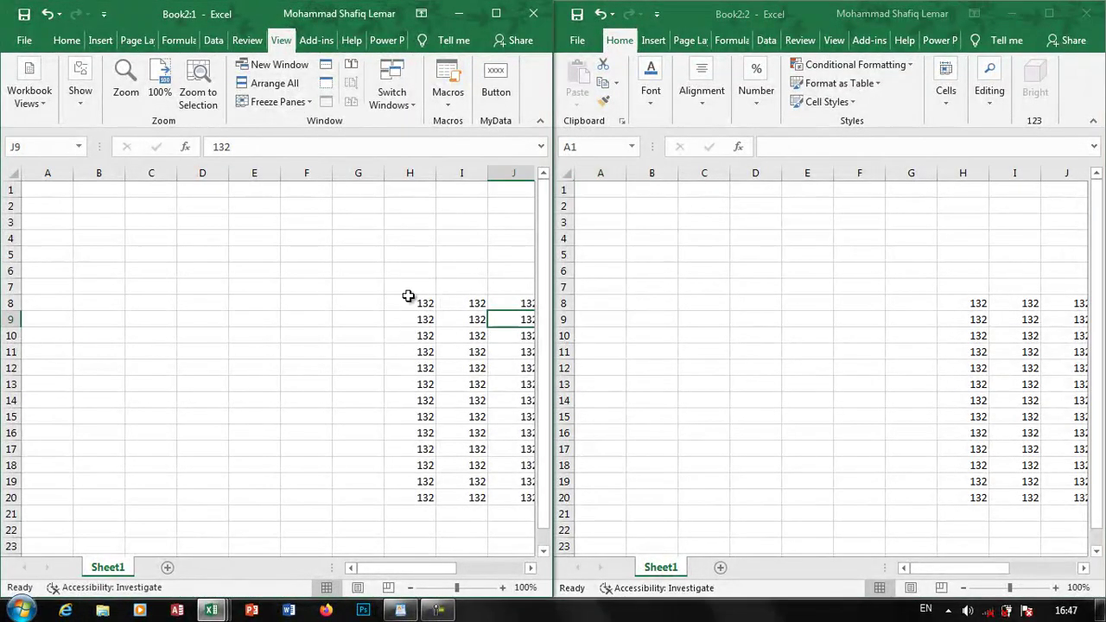
click(397, 303)
text(156546)
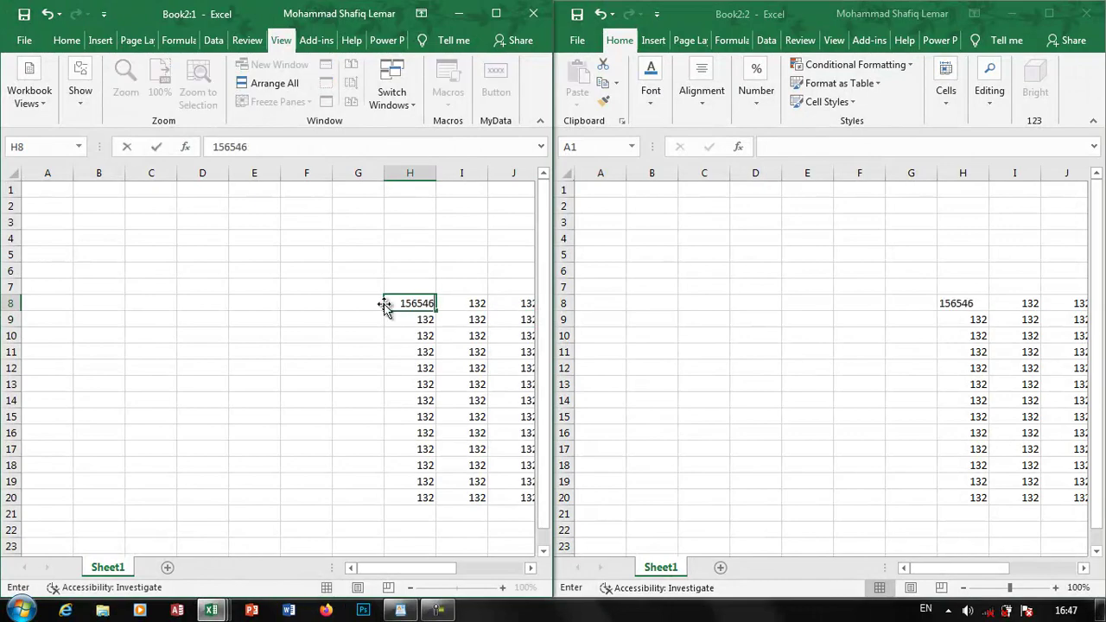
click(416, 319)
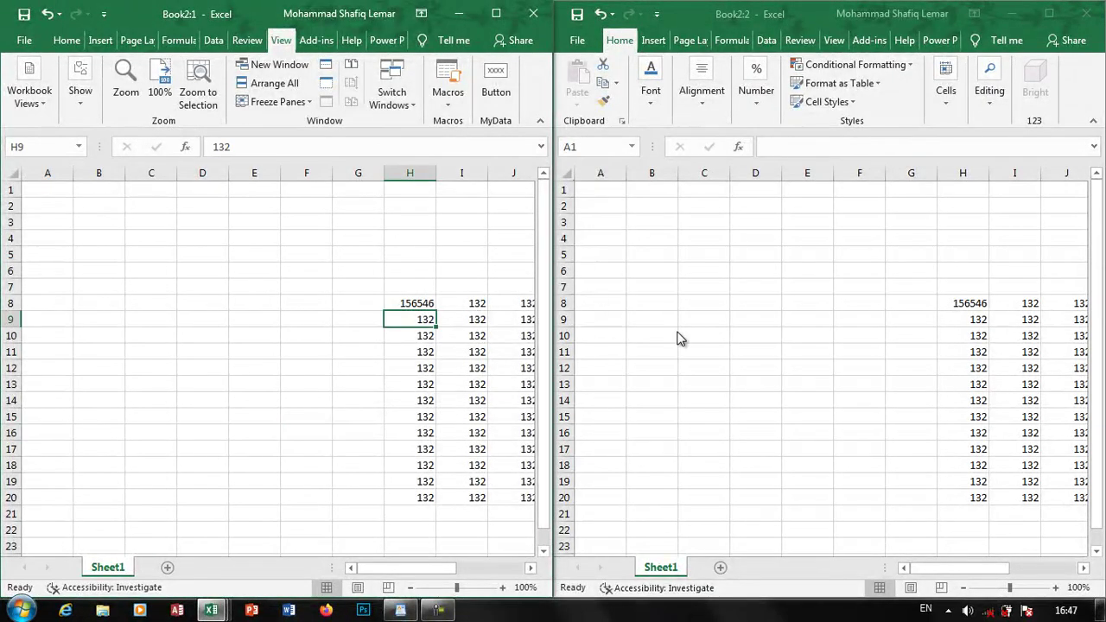
click(506, 20)
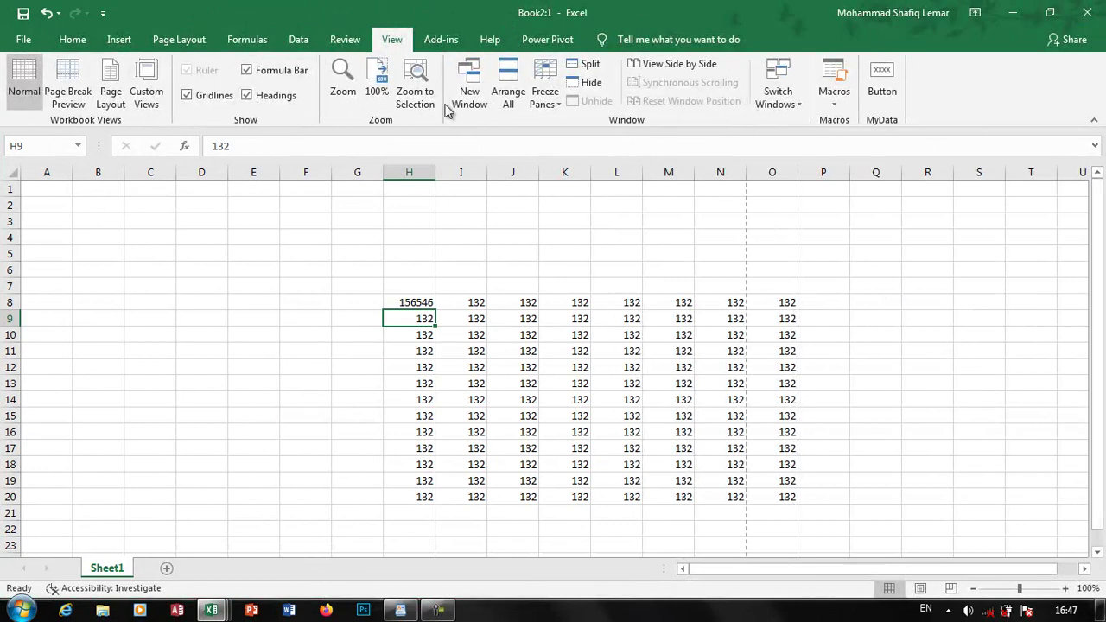
- Try the Tiled and Horizontal window arrangements, maximizing Book2:1 after each
click(517, 97)
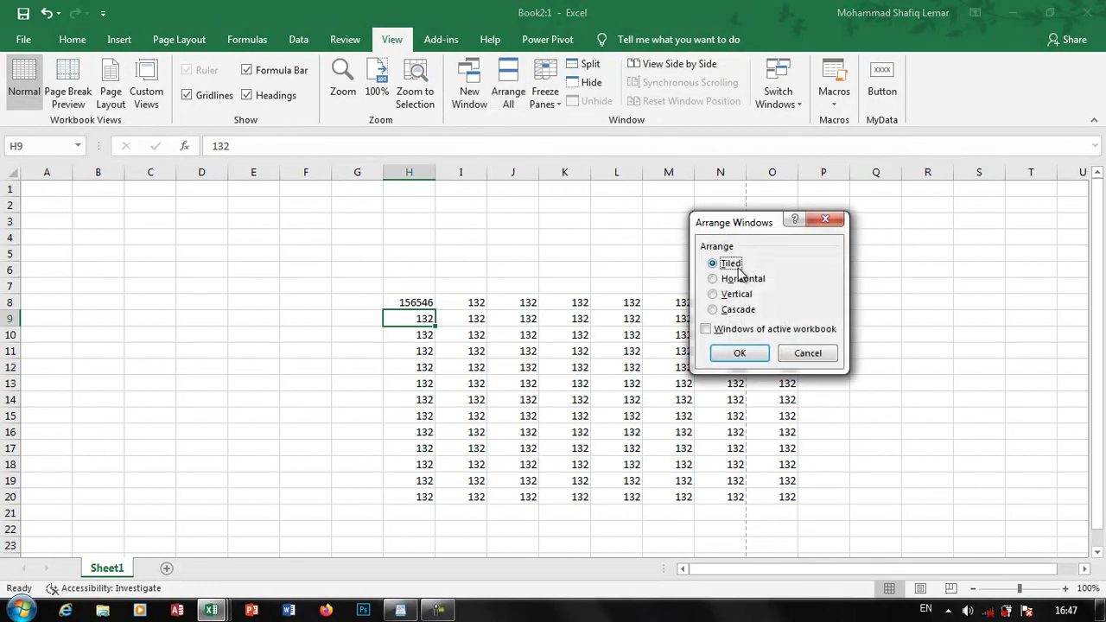
click(740, 352)
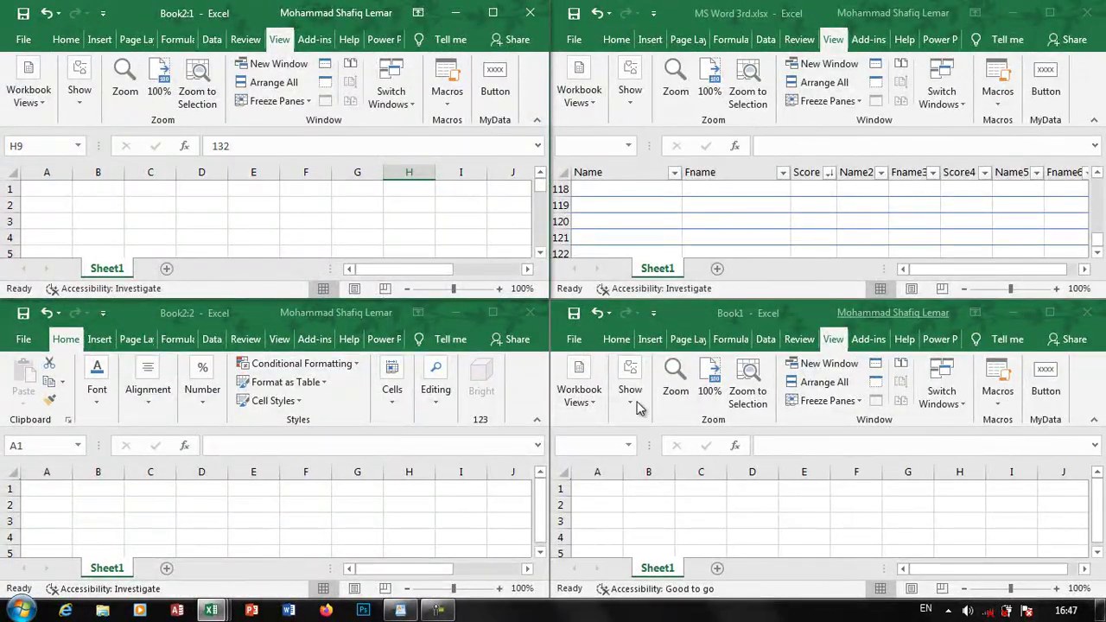
click(493, 12)
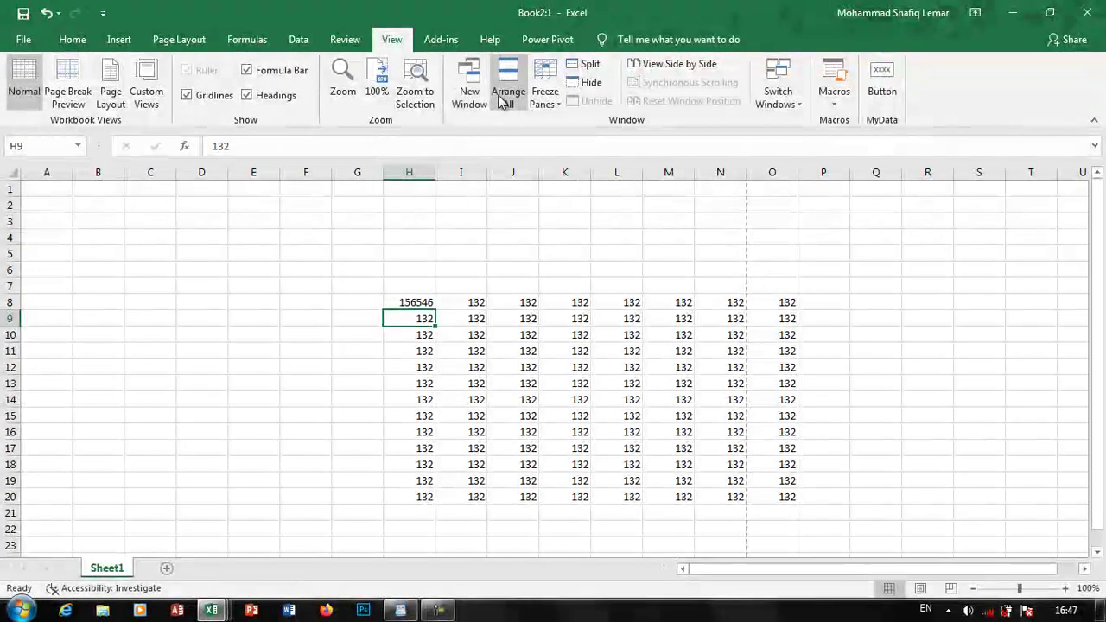
click(504, 97)
click(743, 279)
click(738, 355)
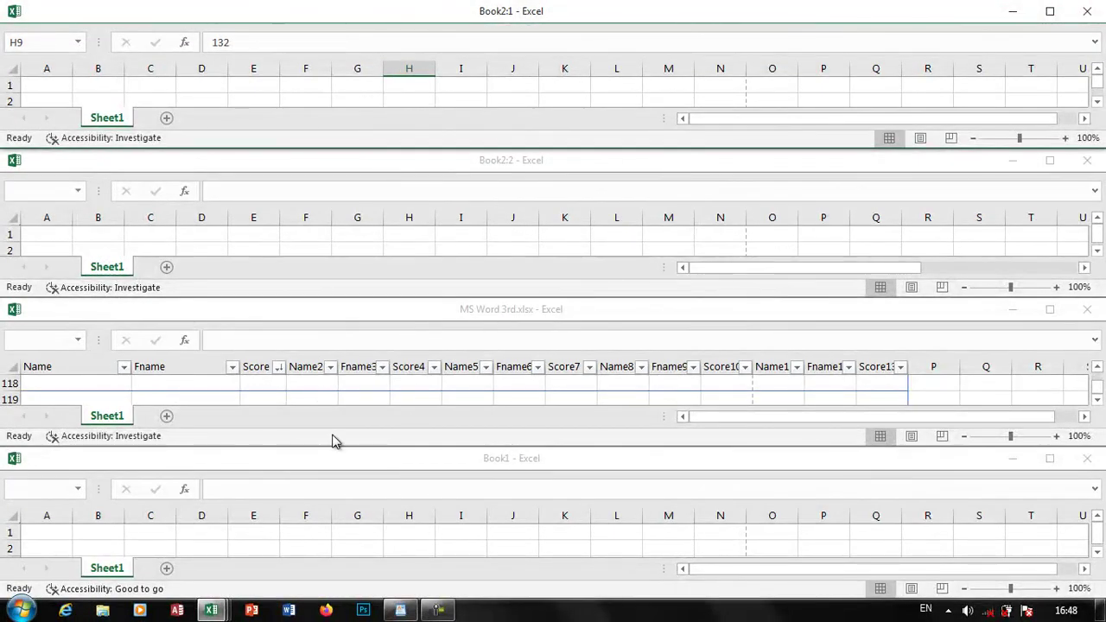
click(1050, 12)
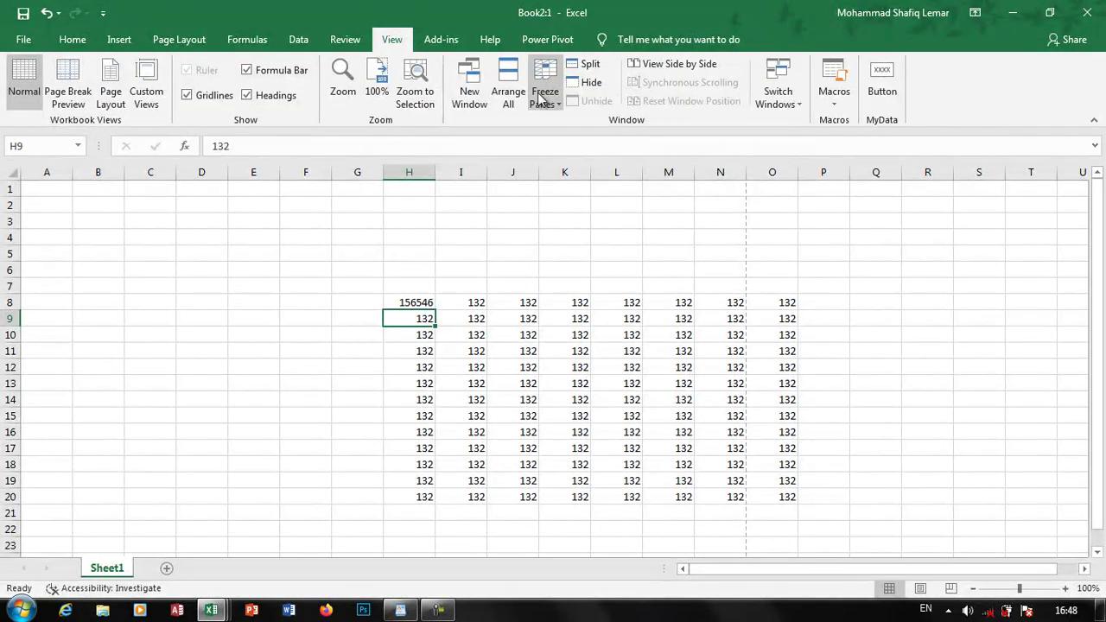
- Arrange windows Vertically, then Cascade them and bring MS Word 3rd.xlsx to the front
click(508, 91)
click(712, 294)
key(F9)
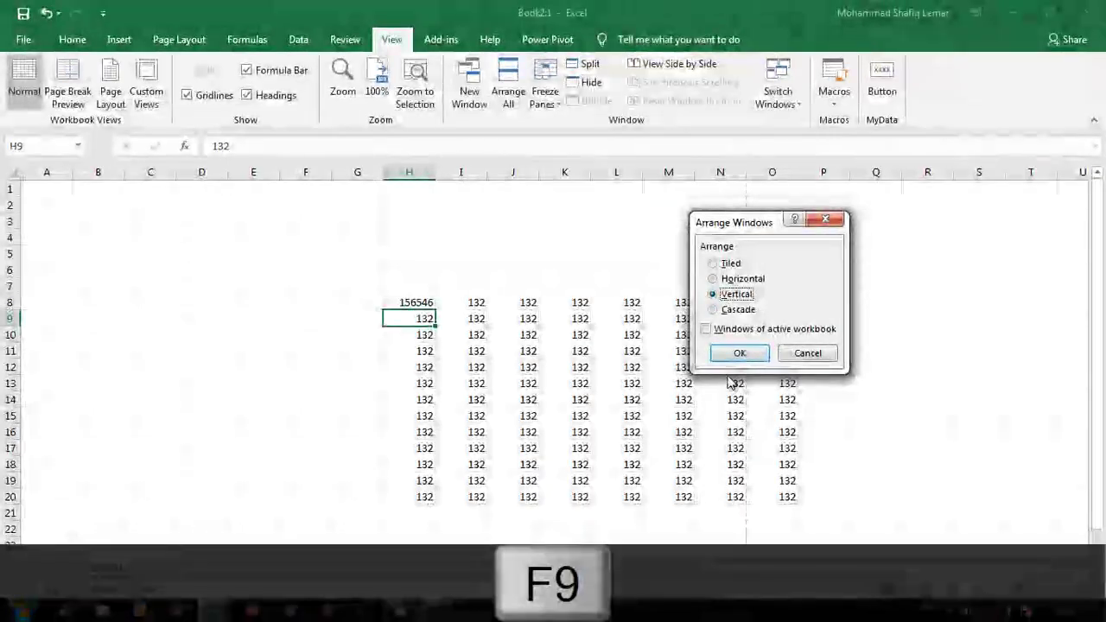
click(740, 353)
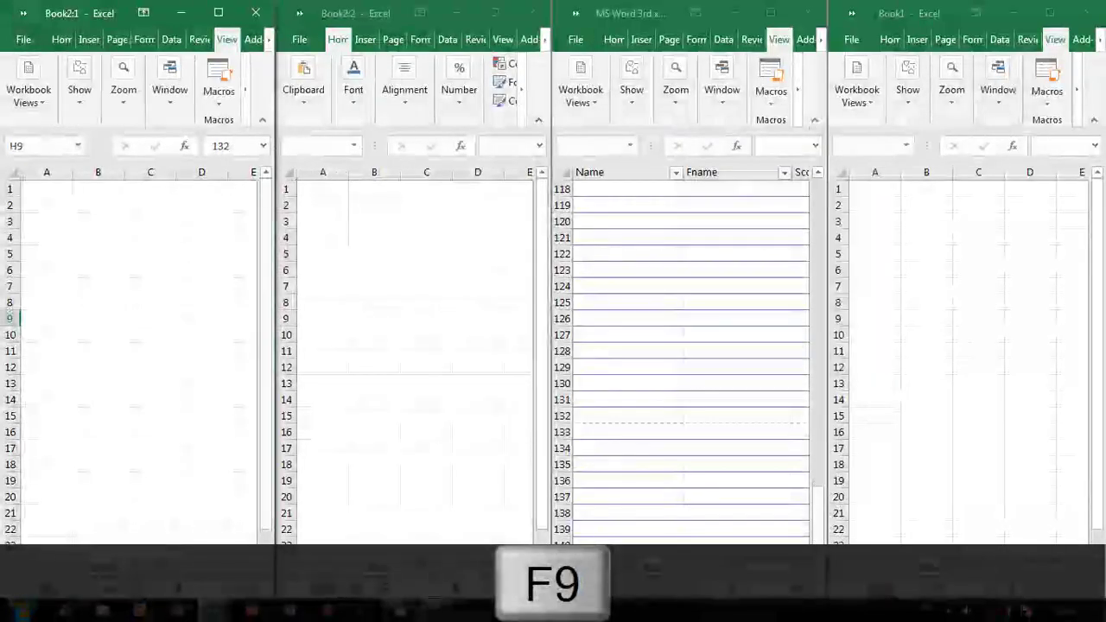
click(164, 97)
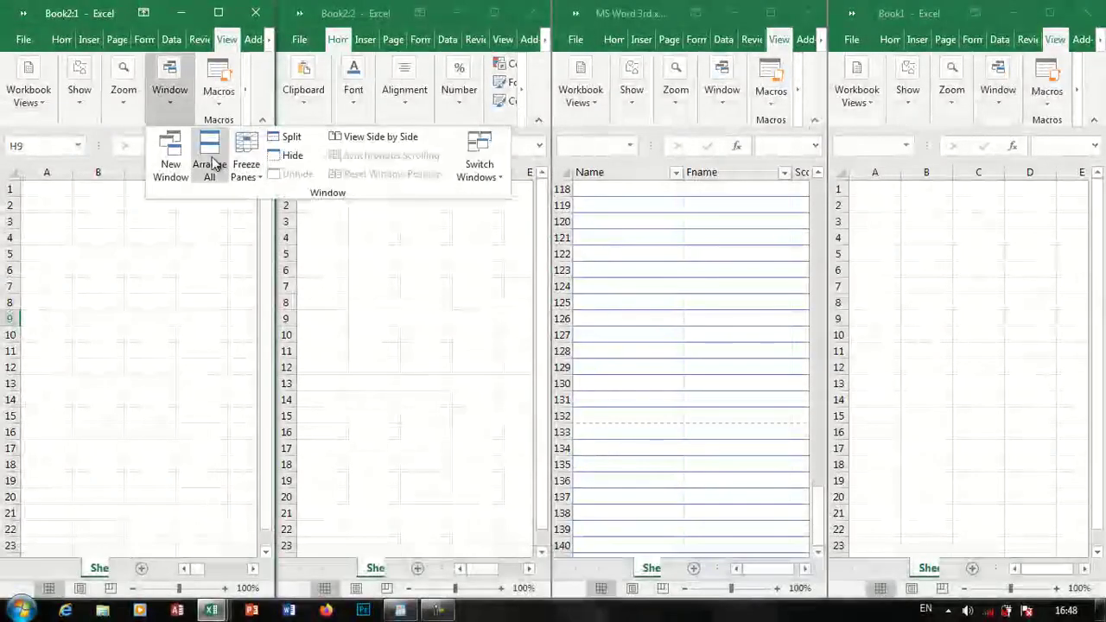
click(207, 157)
click(748, 310)
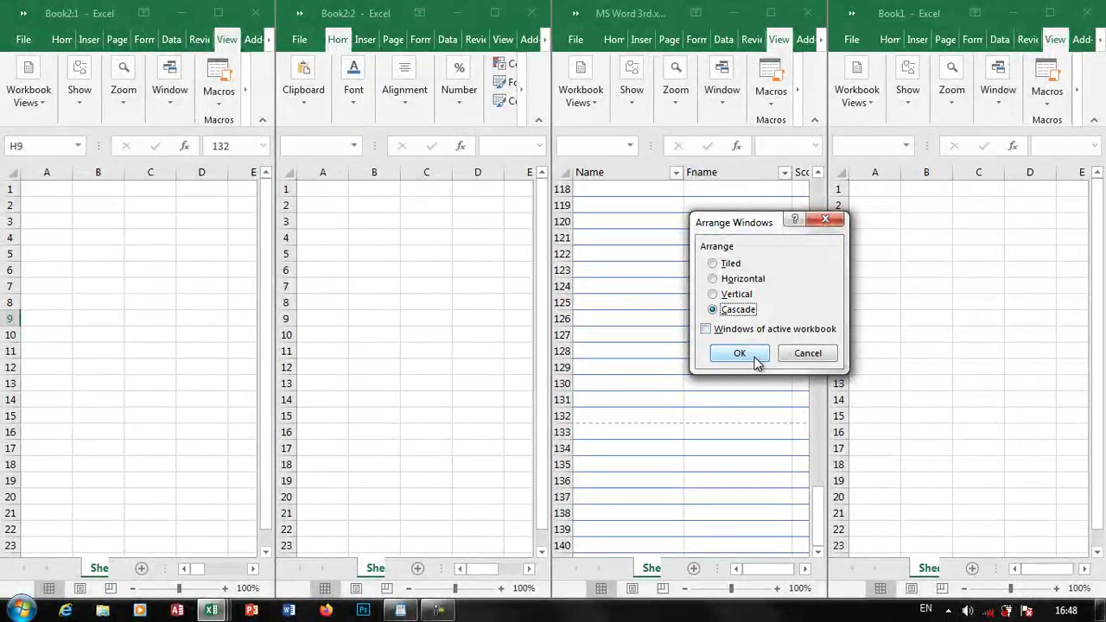
click(755, 356)
click(295, 78)
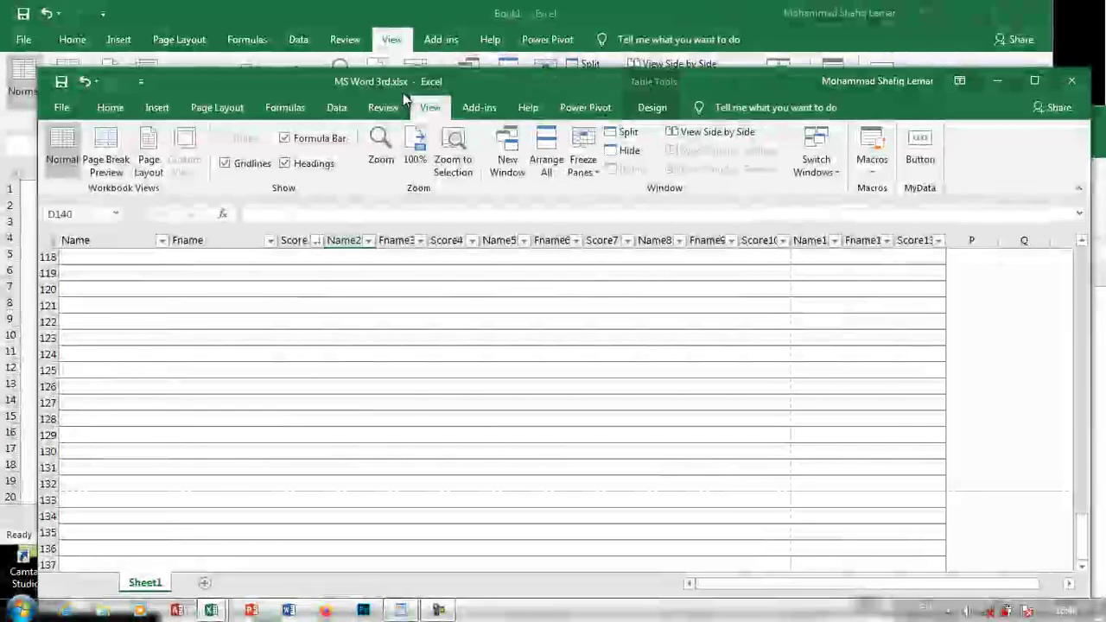
- Close the extra MS Word 3rd.xlsx window and scroll back to the top
click(1064, 85)
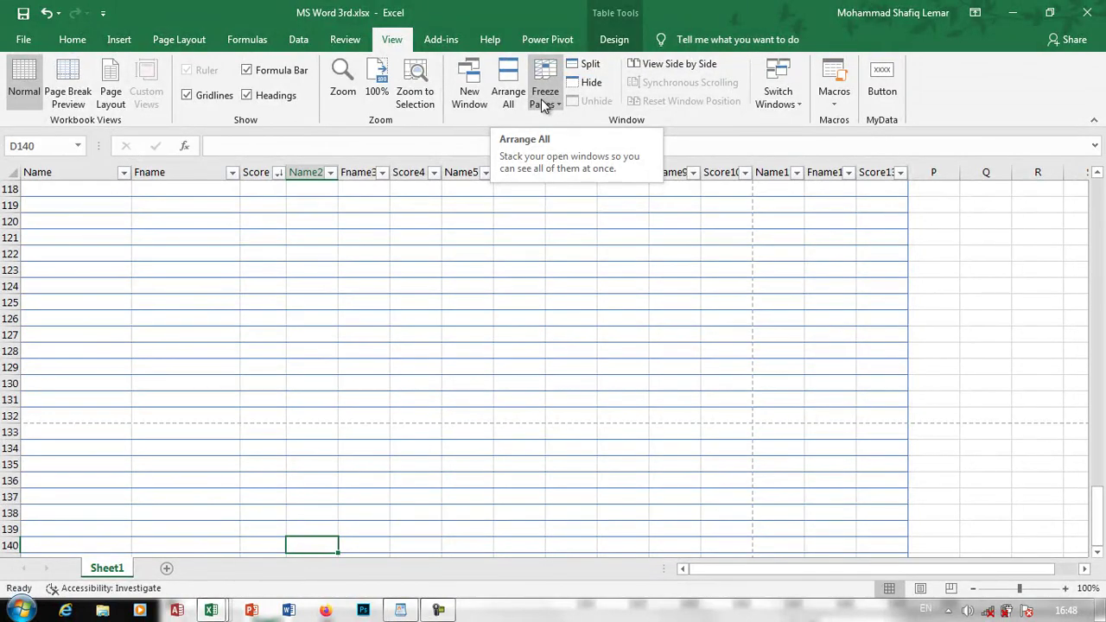
scroll(514, 284, up, 20)
scroll(420, 299, up, 9)
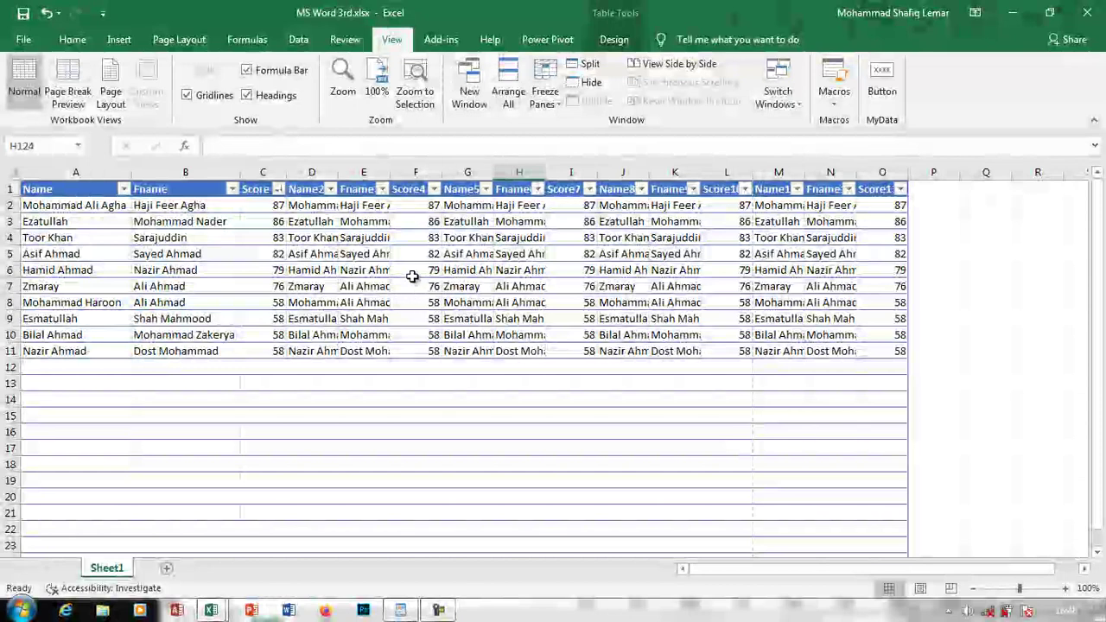
- Autofit the Fname3 column (E) so its longest name displays fully
double_click(390, 172)
click(468, 285)
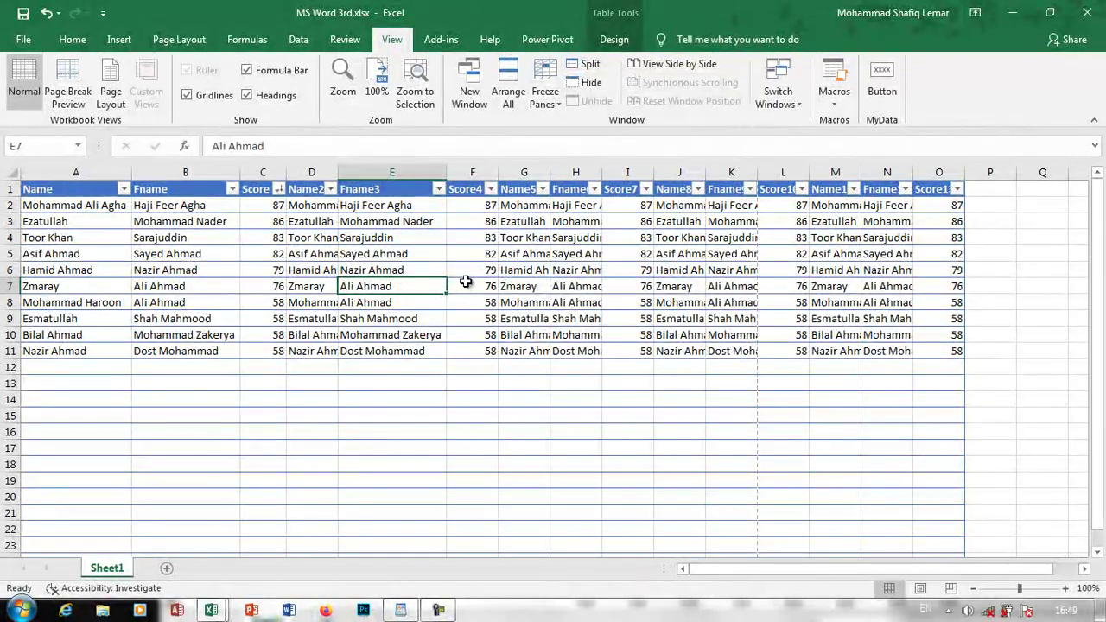
scroll(466, 285, down, 7)
scroll(466, 285, down, 16)
click(402, 363)
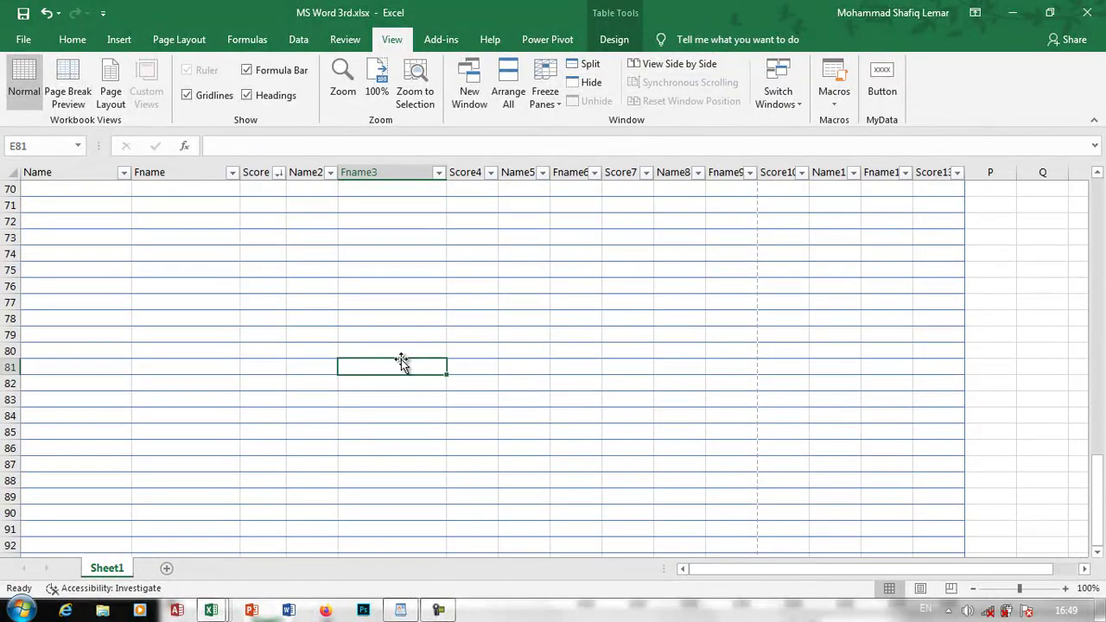
- Close MS Word 3rd.xlsx without saving and close the second Book2 window
key(ctrl+w)
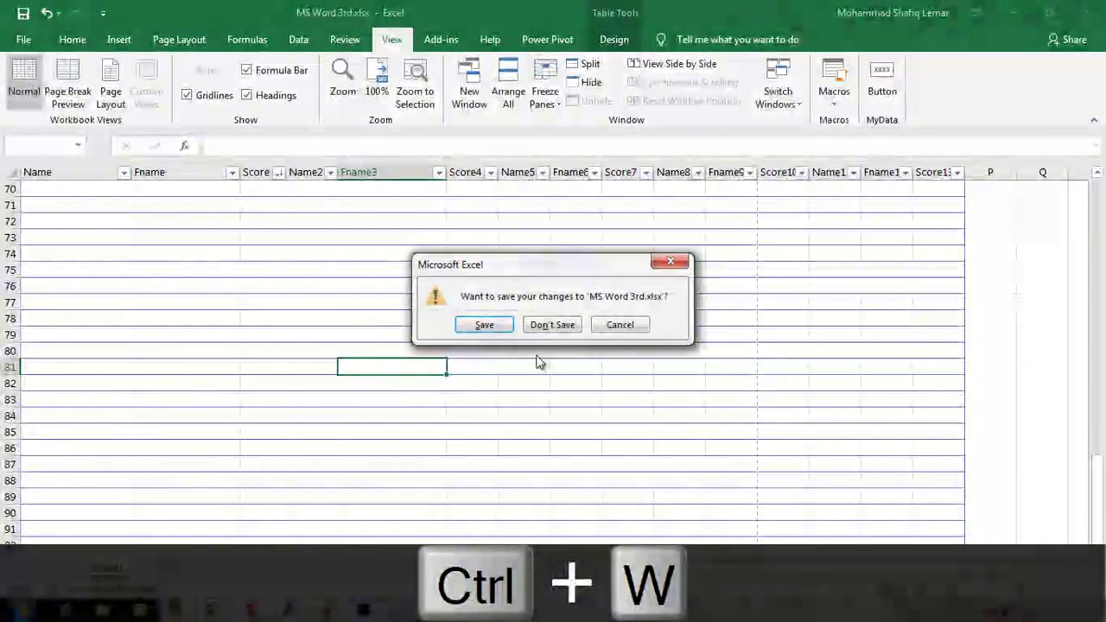
click(549, 322)
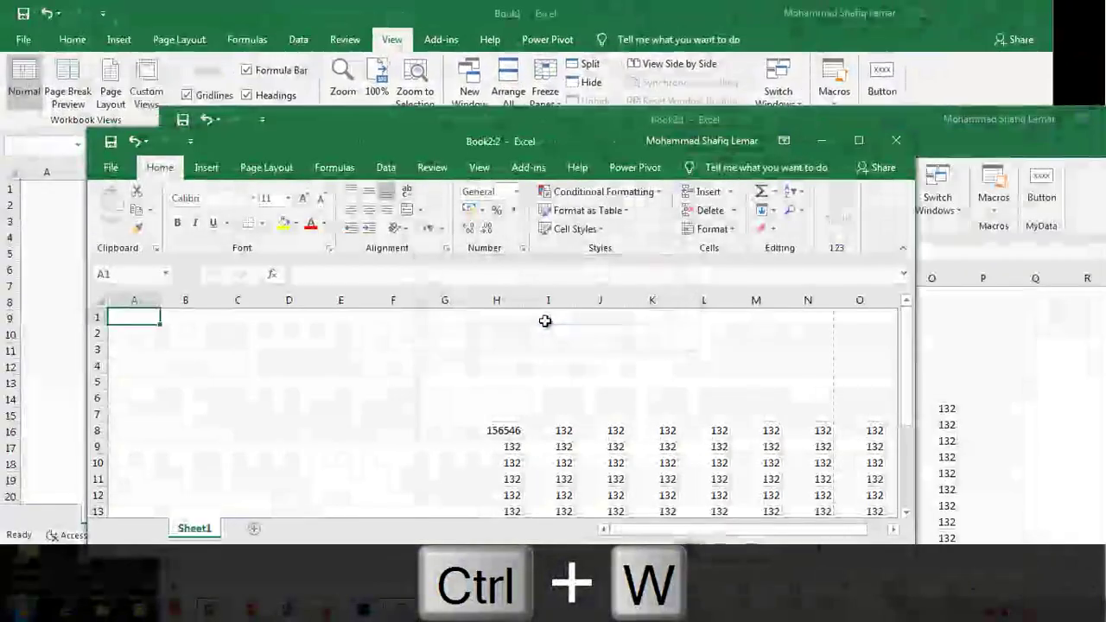
click(896, 140)
drag(911, 131, 811, 132)
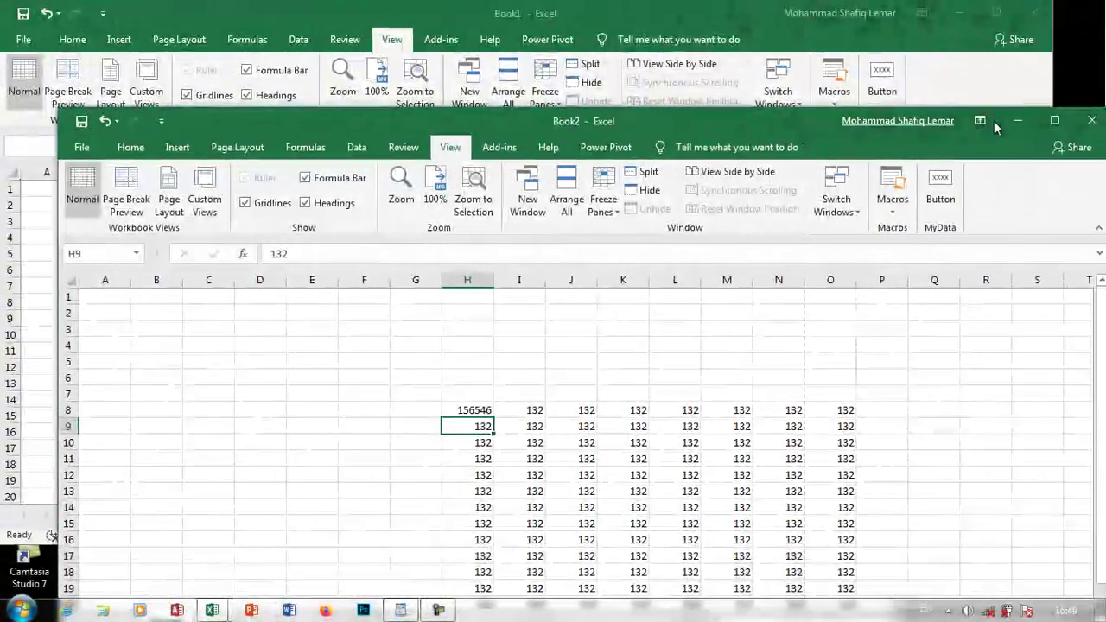
- Close Book2 without saving, maximize Book1, and bring up the recent workbooks list with Ctrl+O
click(1091, 120)
click(553, 325)
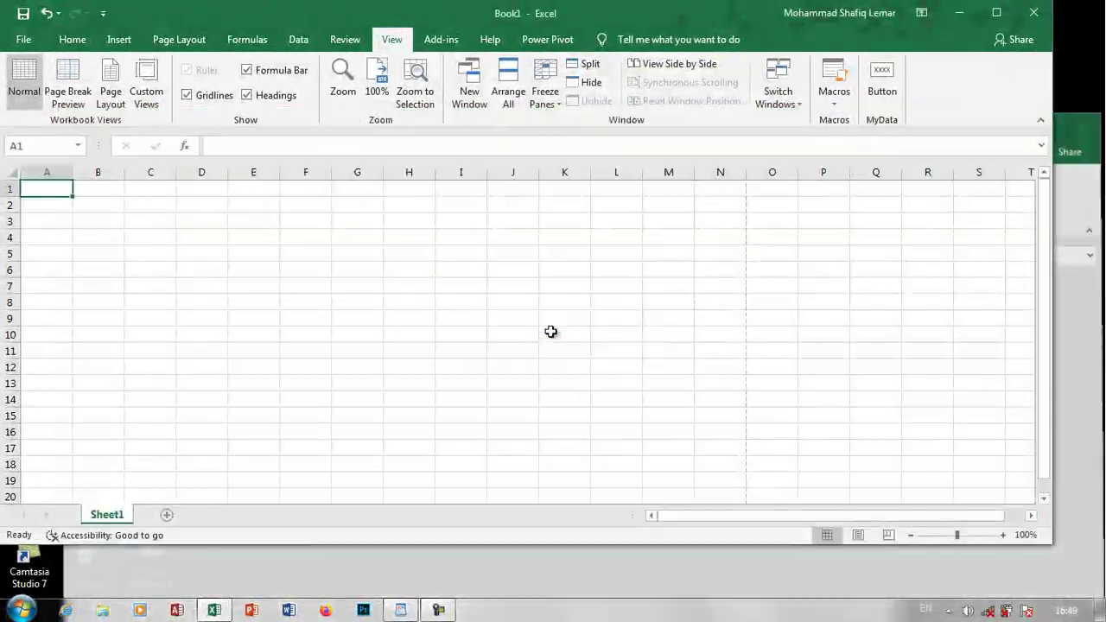
click(996, 12)
key(ctrl+o)
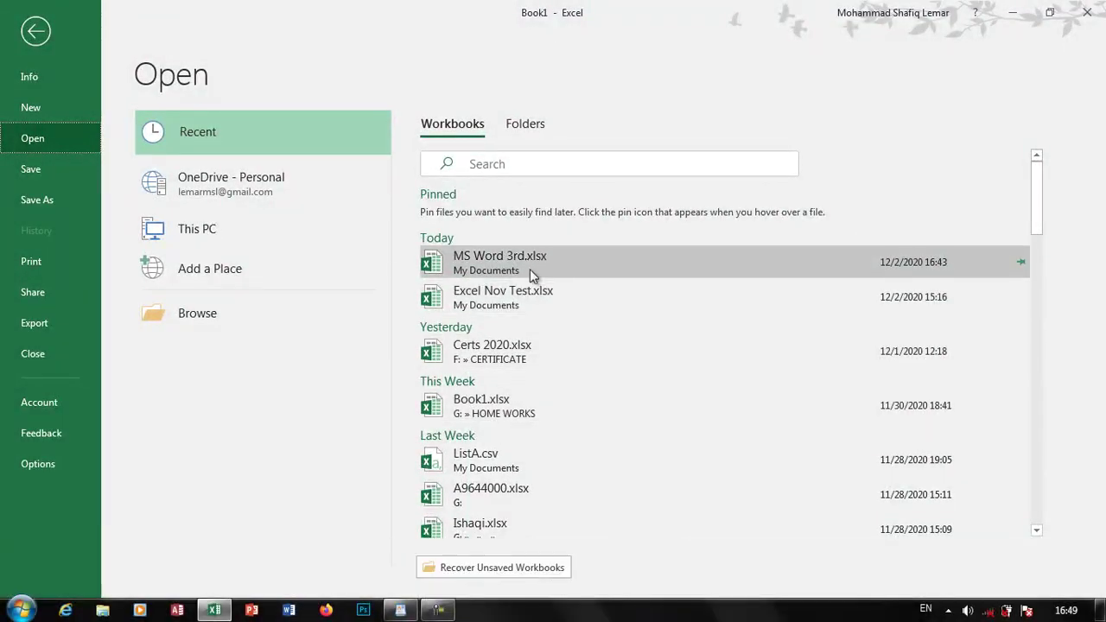
- Reopen MS Word 3rd.xlsx and fill the A2:C11 series down to row 377
click(530, 266)
mouse_move(52, 205)
mouse_down()
mouse_move(270, 349)
mouse_move(211, 605)
mouse_up()
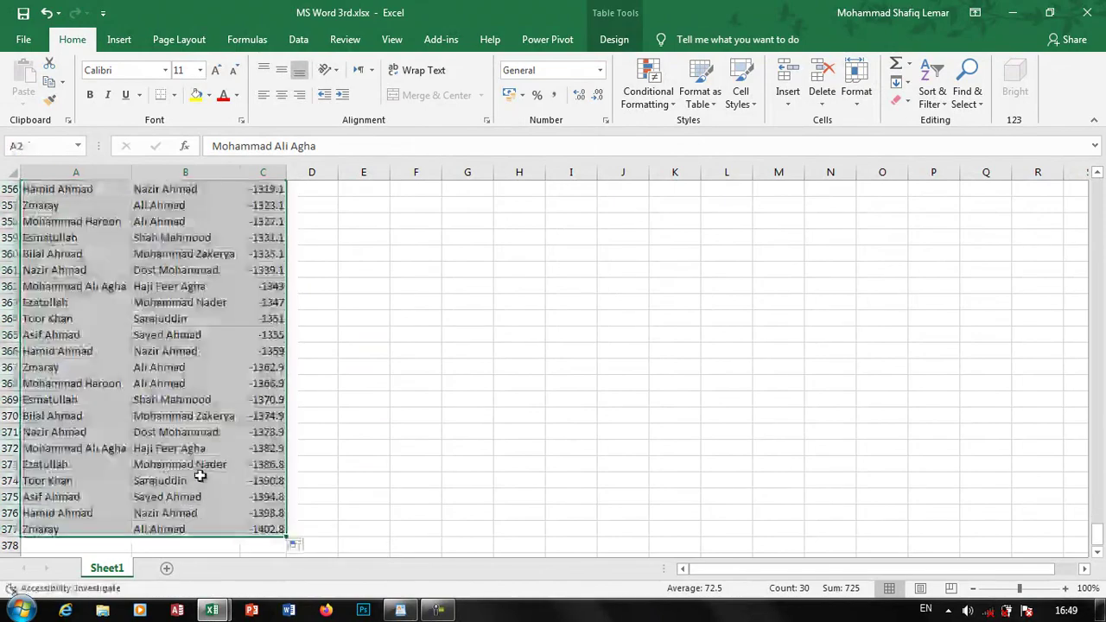
click(237, 319)
scroll(184, 329, down, 20)
scroll(184, 328, up, 7)
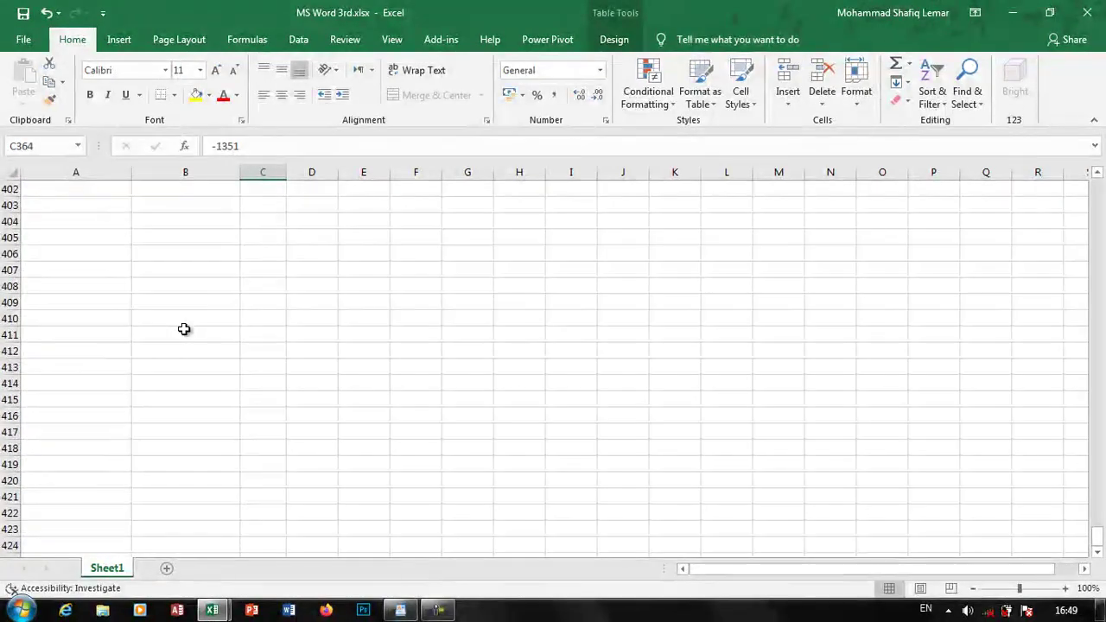
scroll(184, 328, up, 15)
scroll(184, 329, down, 7)
- Inspect the extended Name/Fname/Score table by selecting cells around it
click(217, 297)
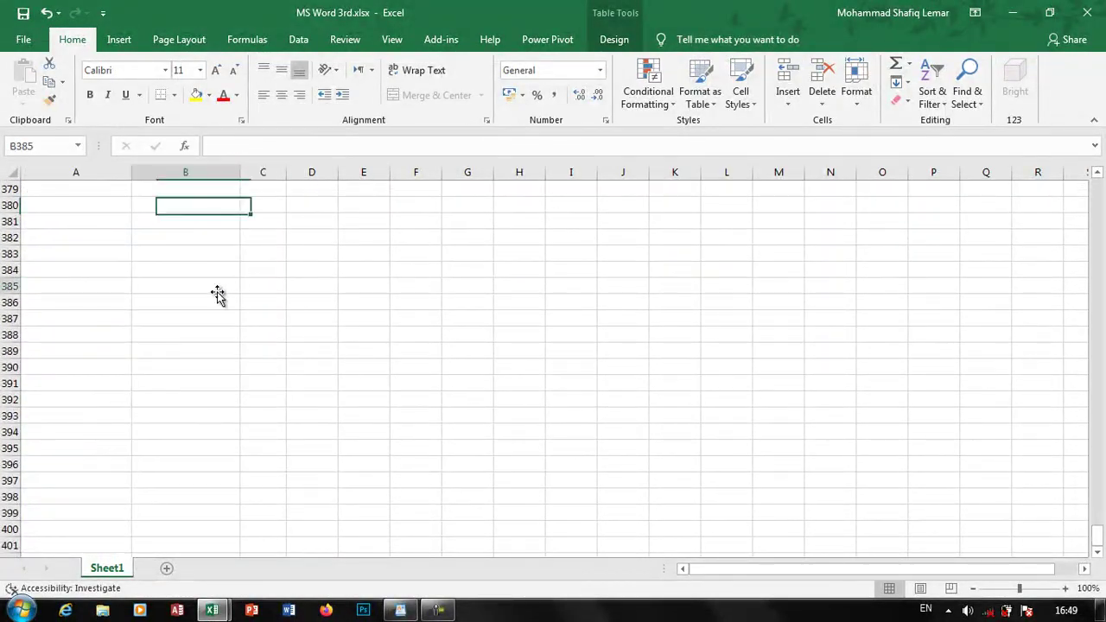
click(96, 301)
scroll(111, 293, up, 4)
scroll(111, 293, up, 4)
click(82, 269)
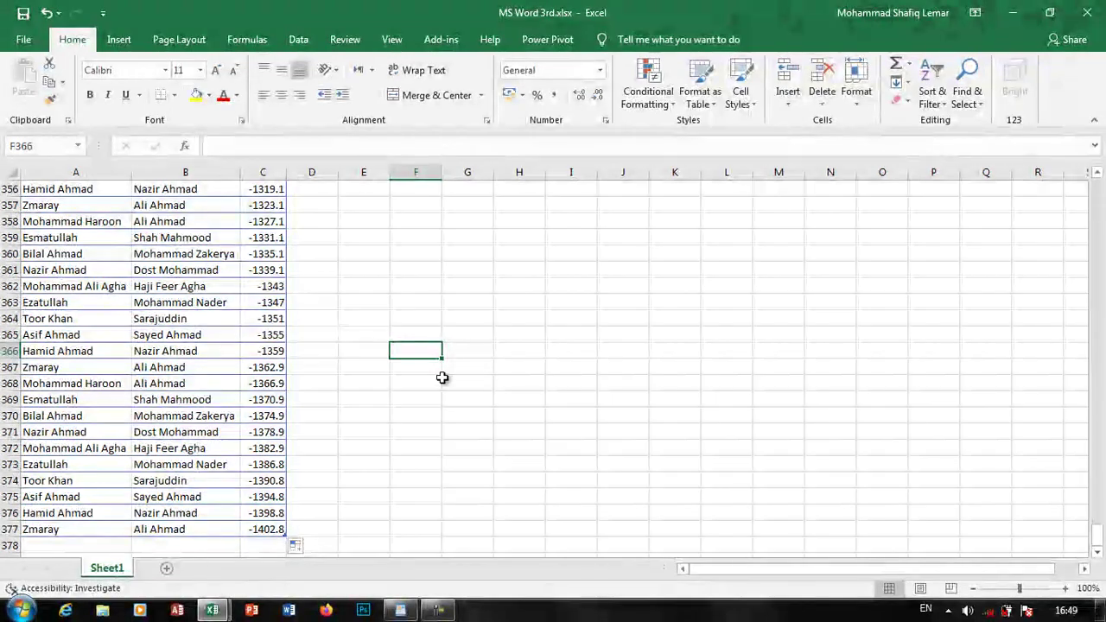
click(174, 300)
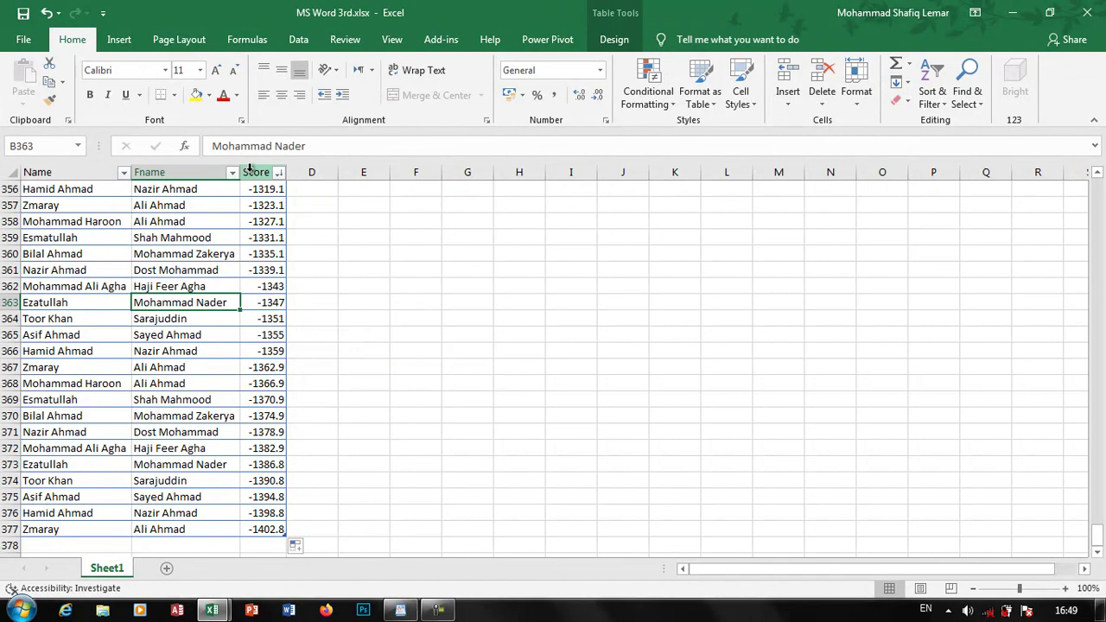
click(398, 255)
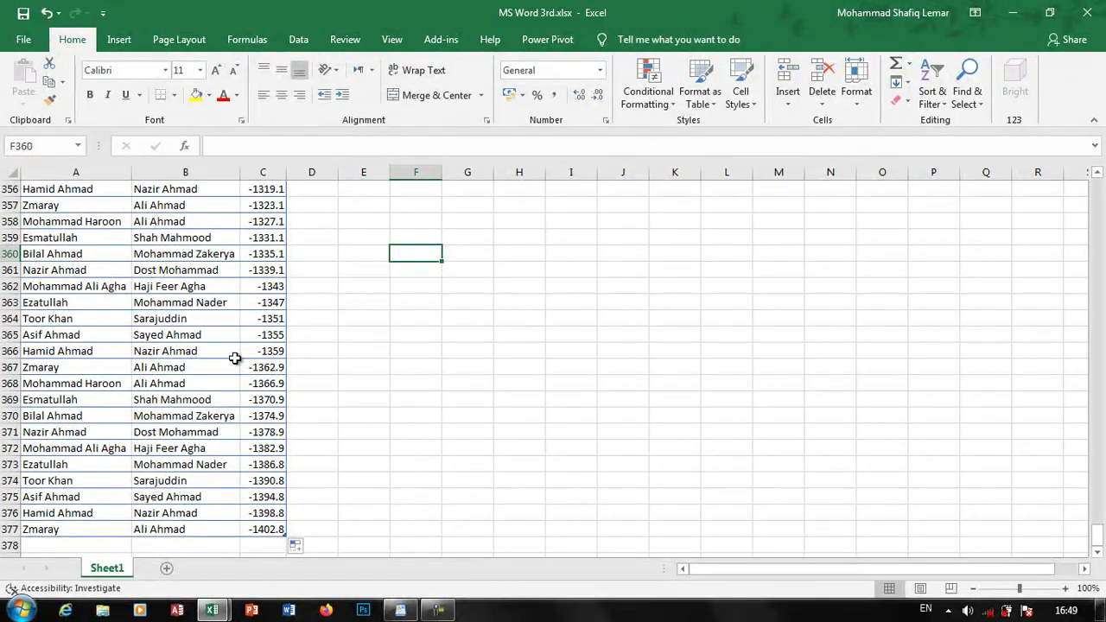
click(356, 351)
scroll(259, 277, down, 8)
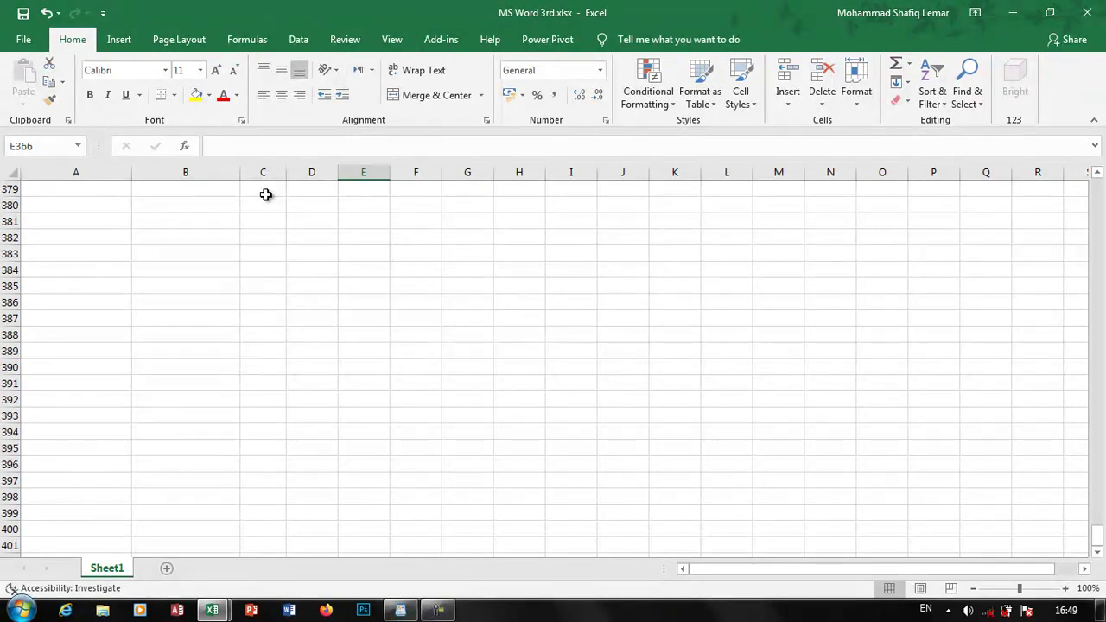
click(397, 394)
scroll(395, 390, up, 20)
scroll(395, 389, up, 20)
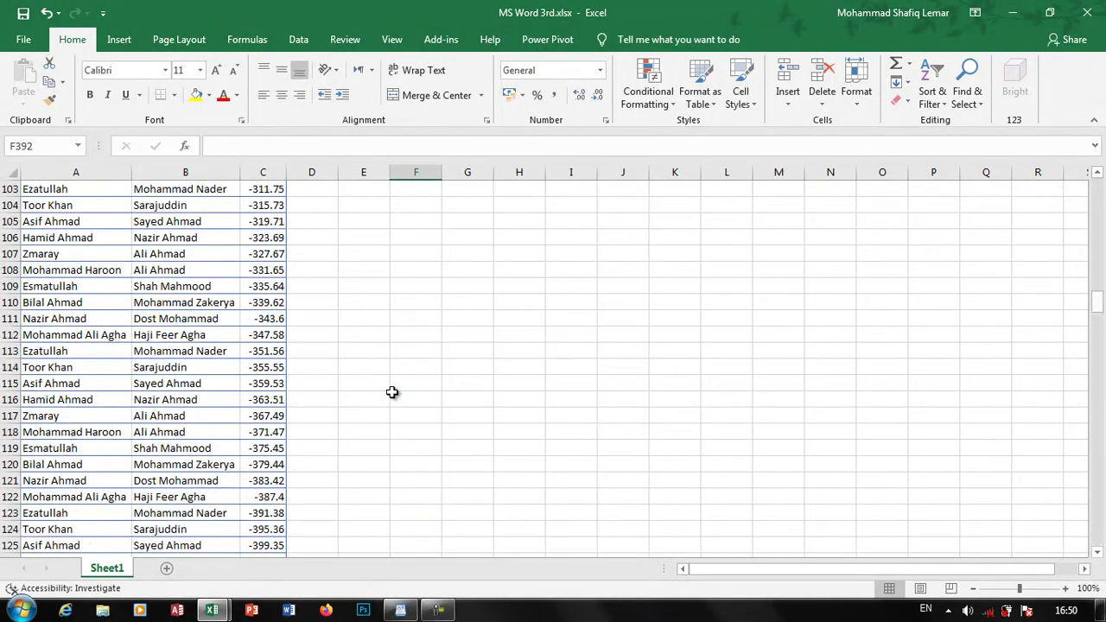
scroll(338, 365, up, 20)
scroll(301, 302, up, 11)
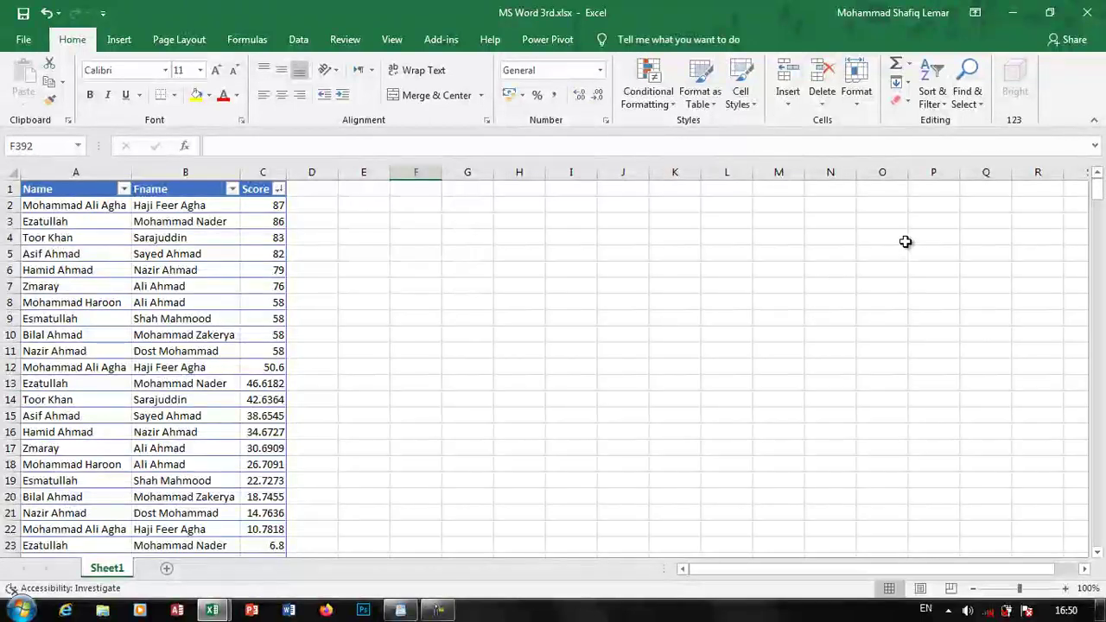
- Freeze the top header row on the View tab and scroll to test it
click(391, 40)
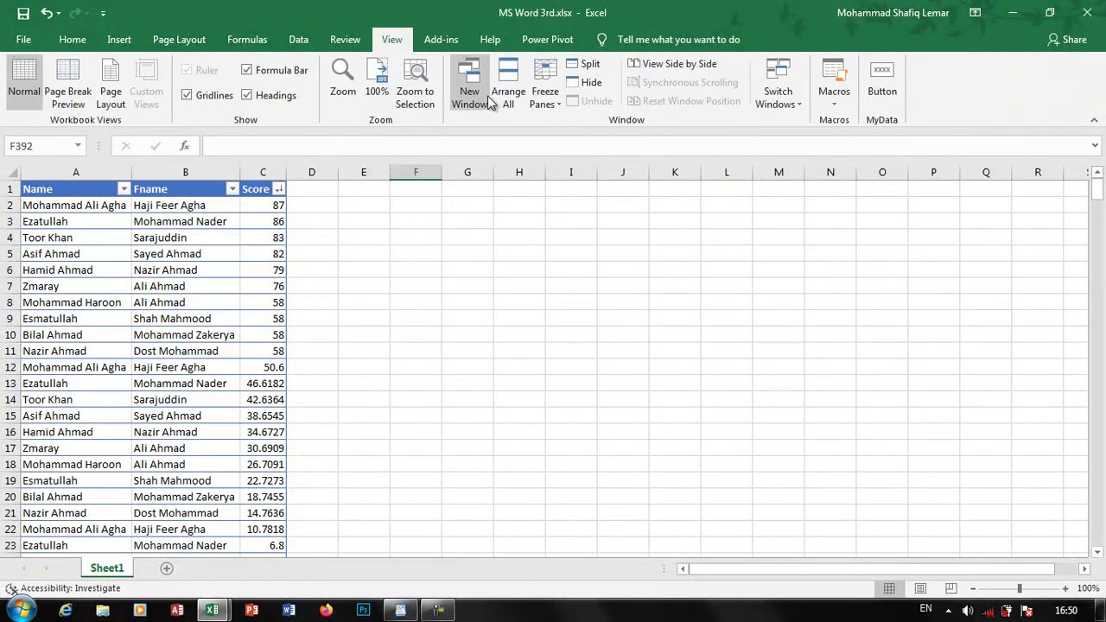
click(558, 96)
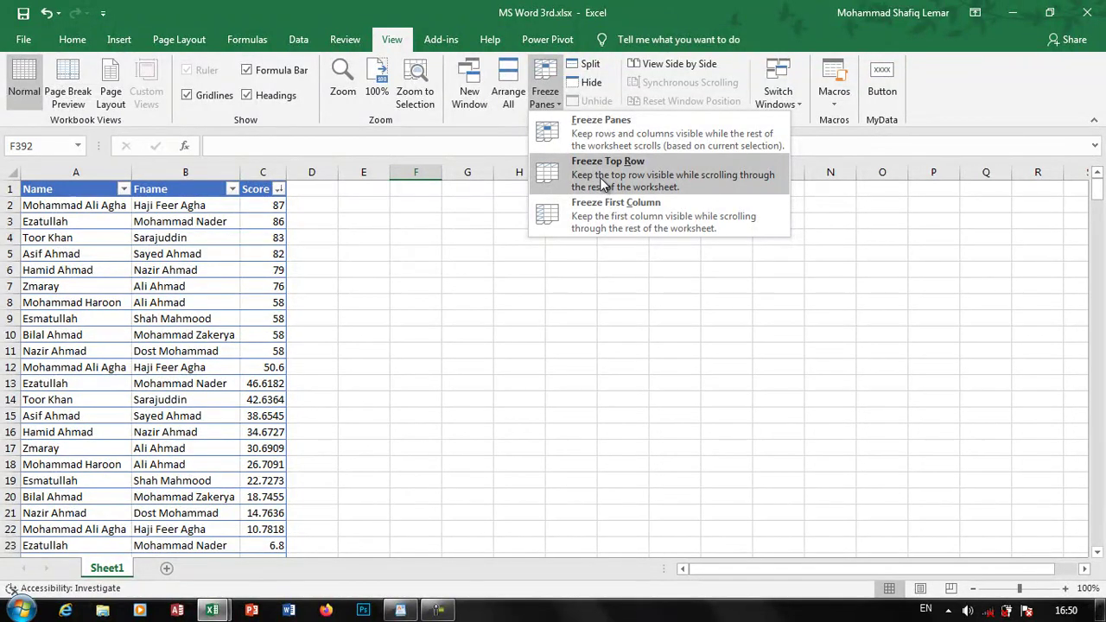
click(600, 177)
click(368, 282)
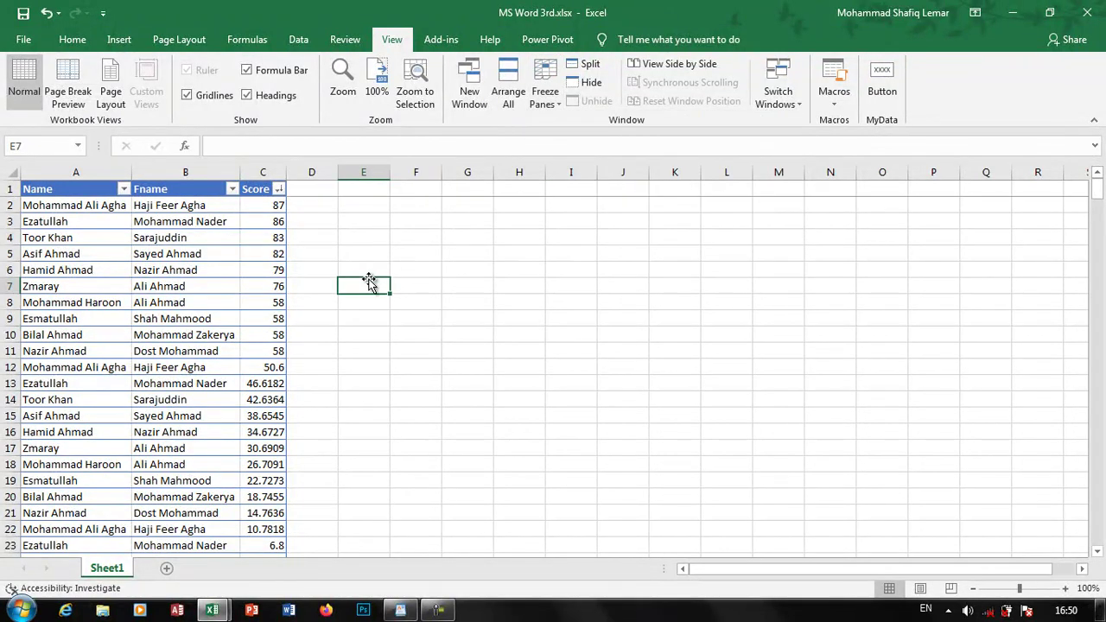
drag(1100, 197, 1078, 283)
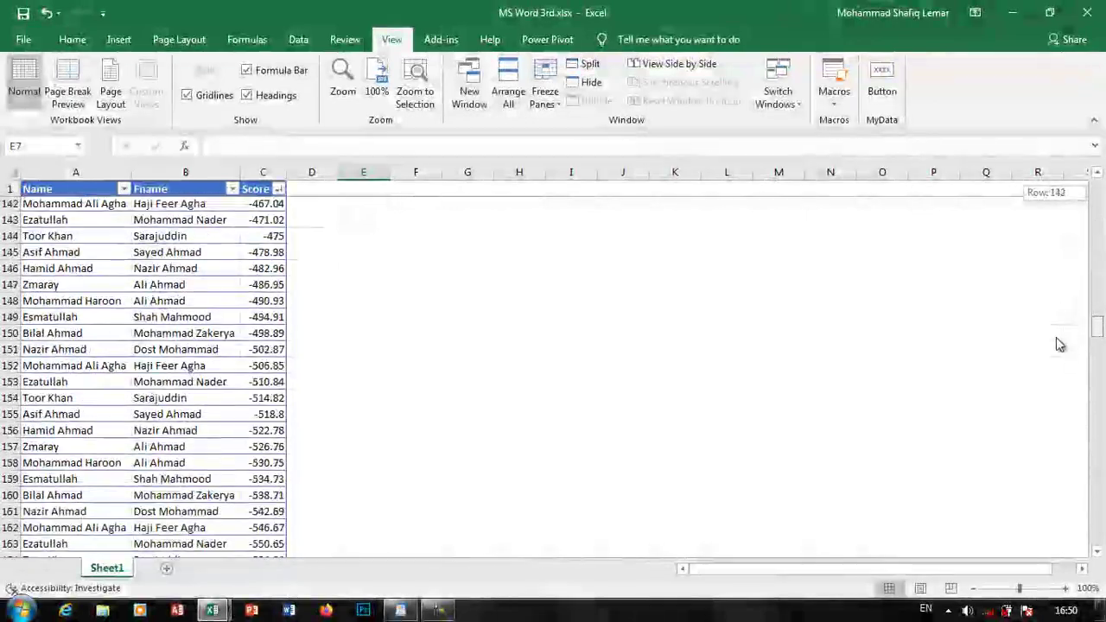
drag(1080, 285, 1063, 419)
scroll(439, 403, up, 20)
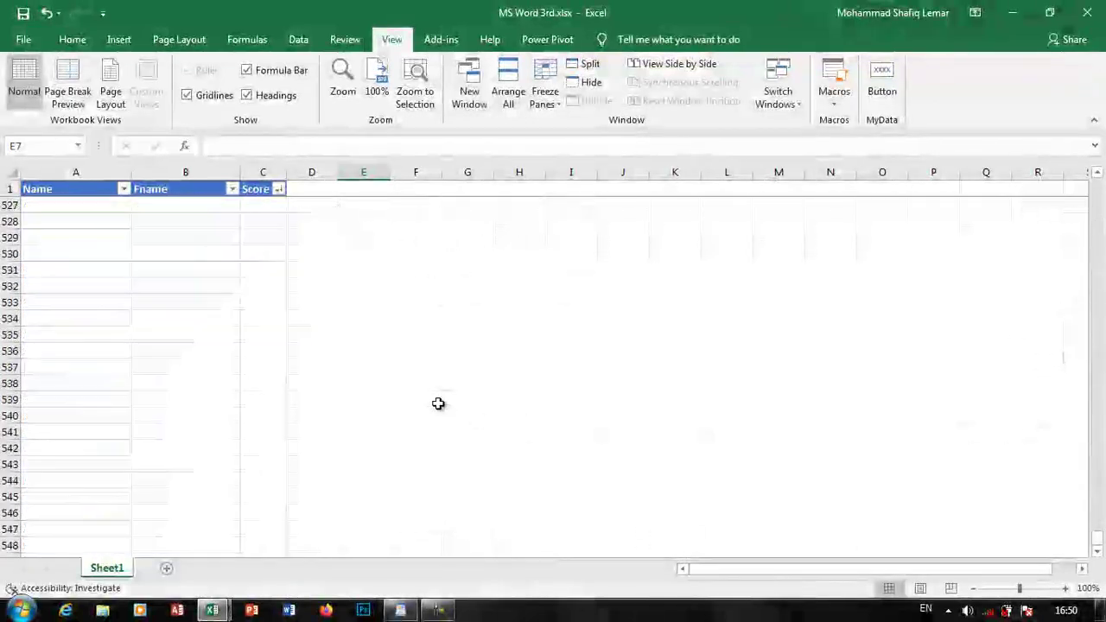
scroll(439, 402, up, 20)
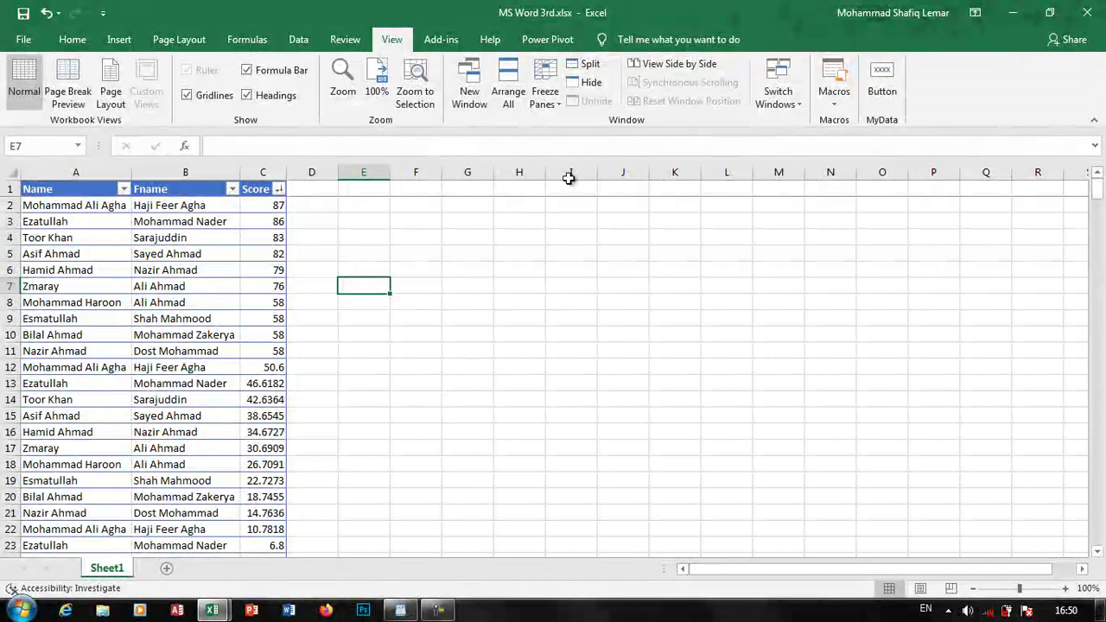
- Unfreeze the header row and freeze the first column, Name, instead, then scroll sideways to check
click(546, 93)
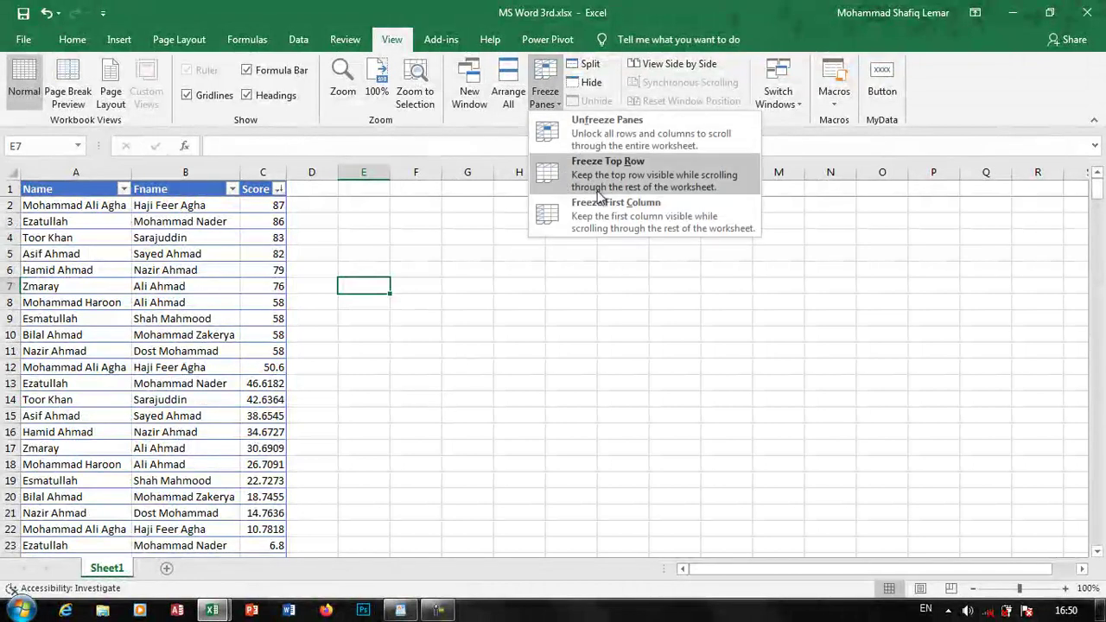
click(602, 134)
click(542, 96)
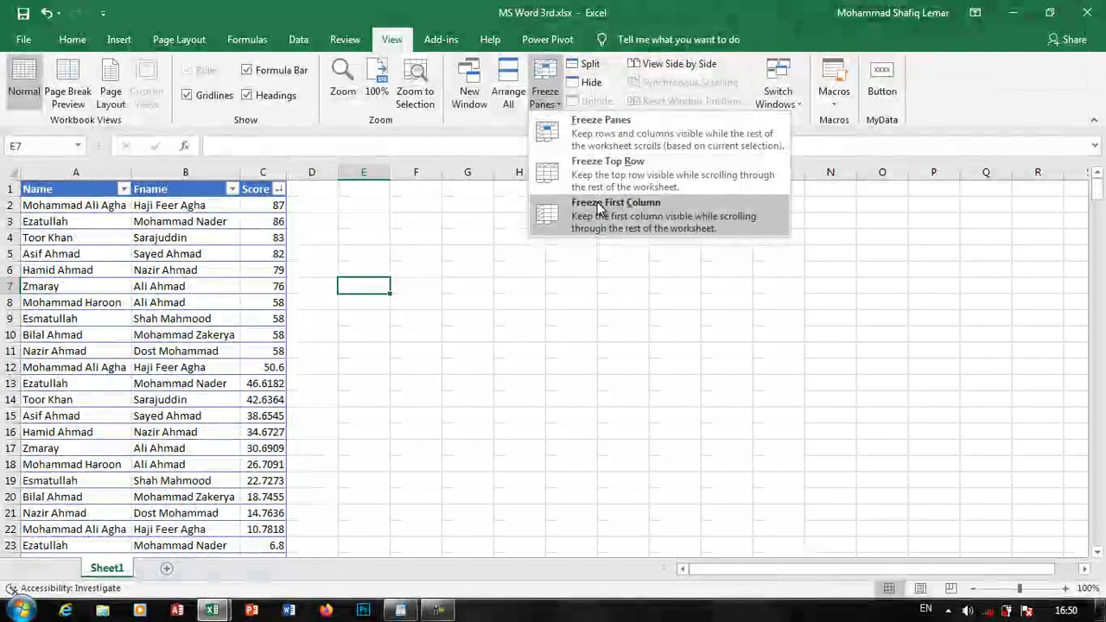
click(597, 202)
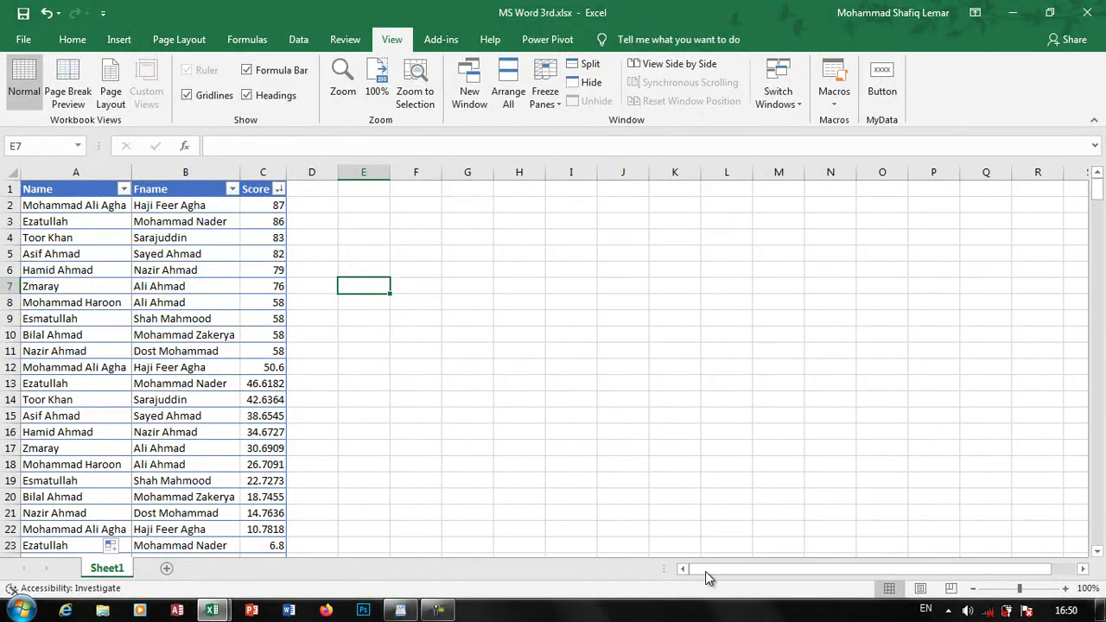
mouse_move(705, 571)
mouse_down()
mouse_move(676, 587)
mouse_move(768, 591)
mouse_up()
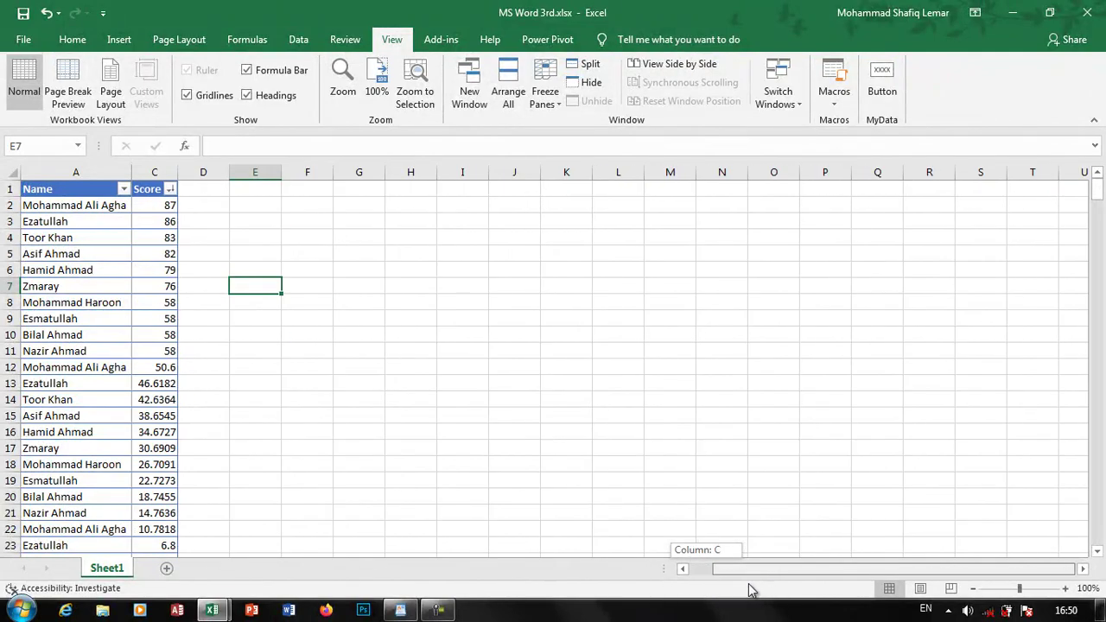
key(F9)
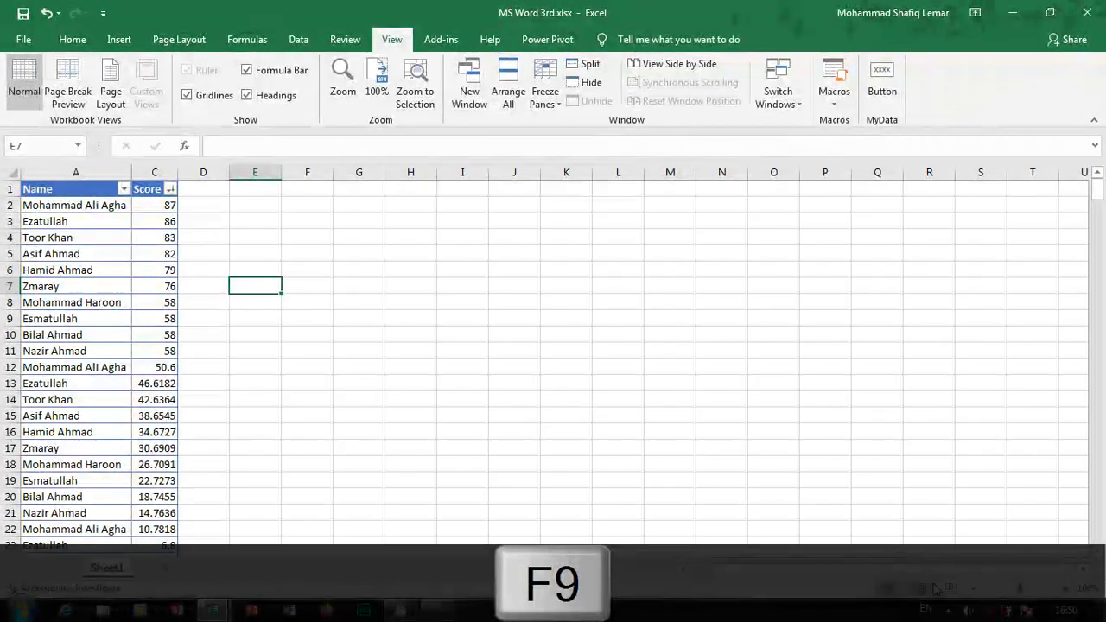
drag(826, 584, 730, 583)
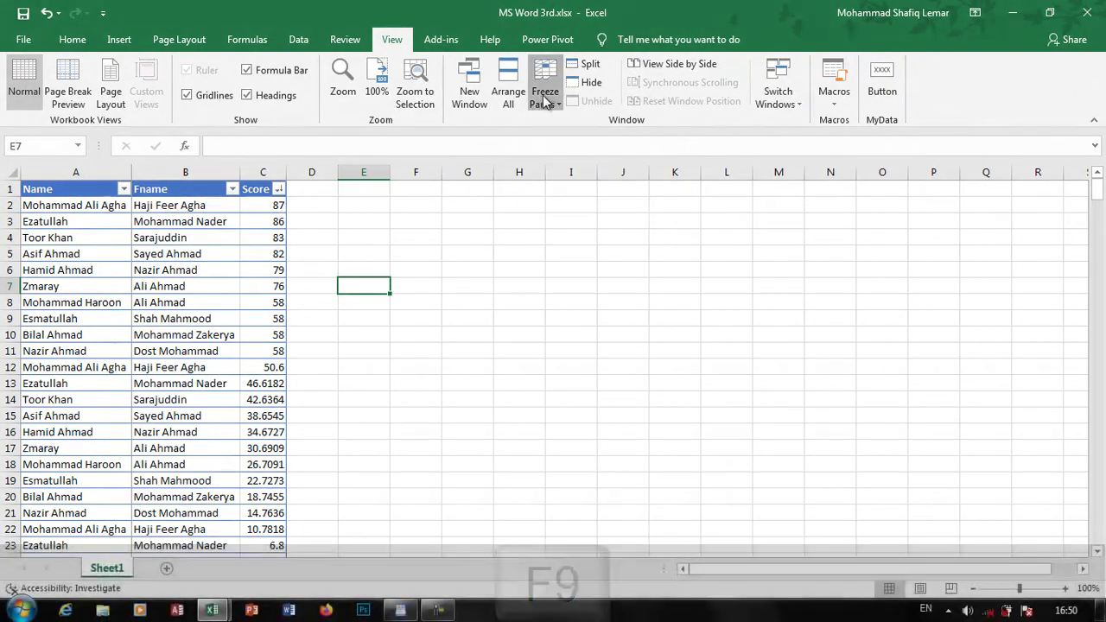
- Unfreeze the first column and try cells G8 and F8 as freeze points
click(544, 95)
click(624, 141)
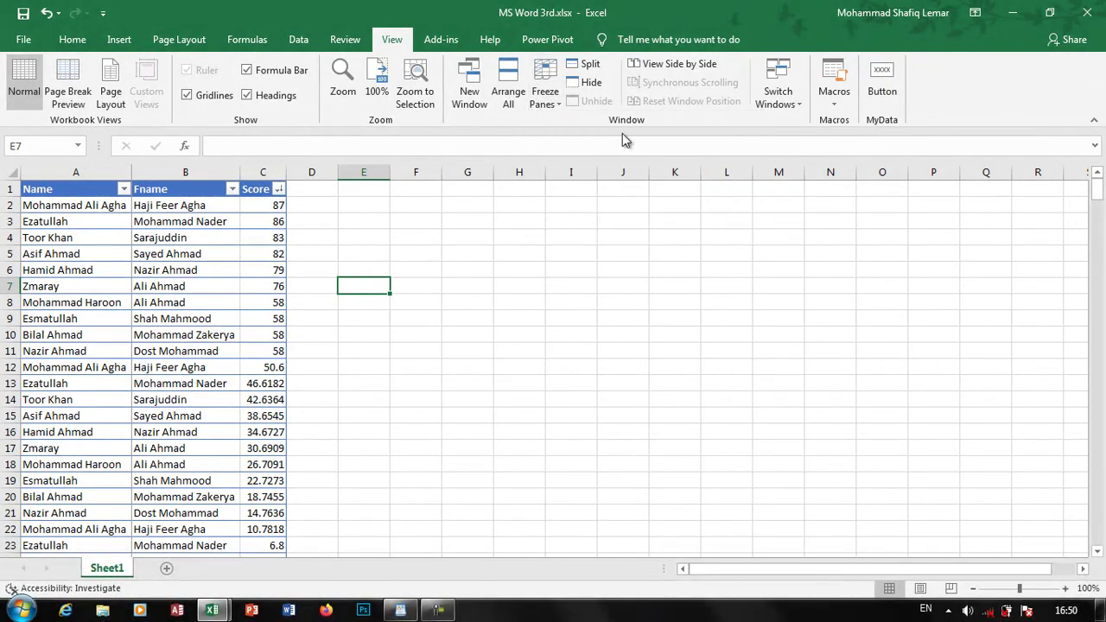
click(473, 303)
click(544, 97)
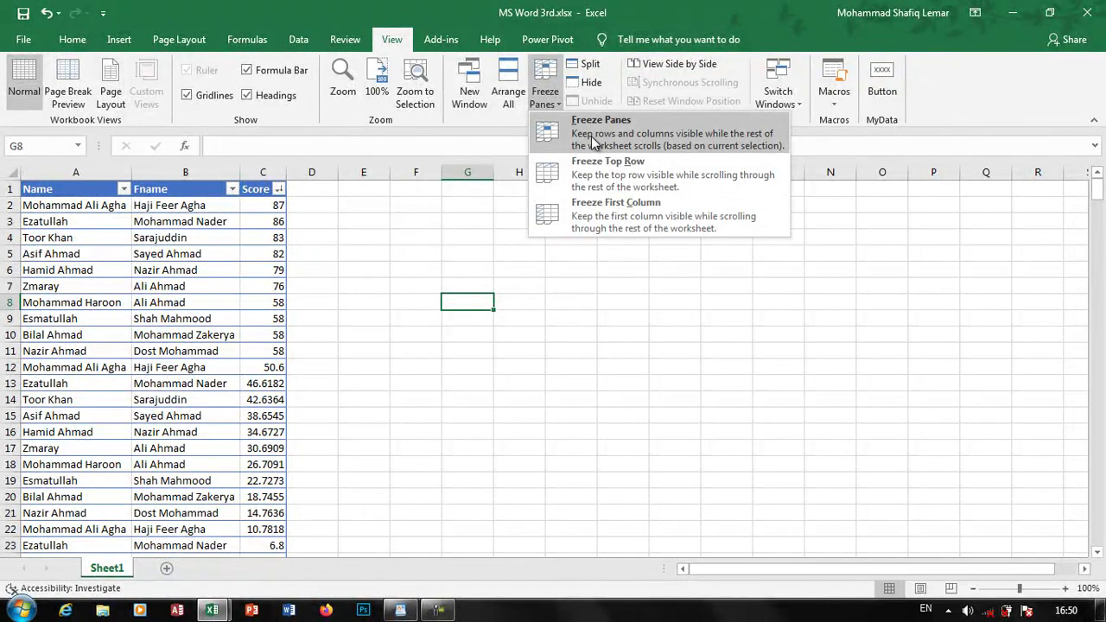
click(448, 333)
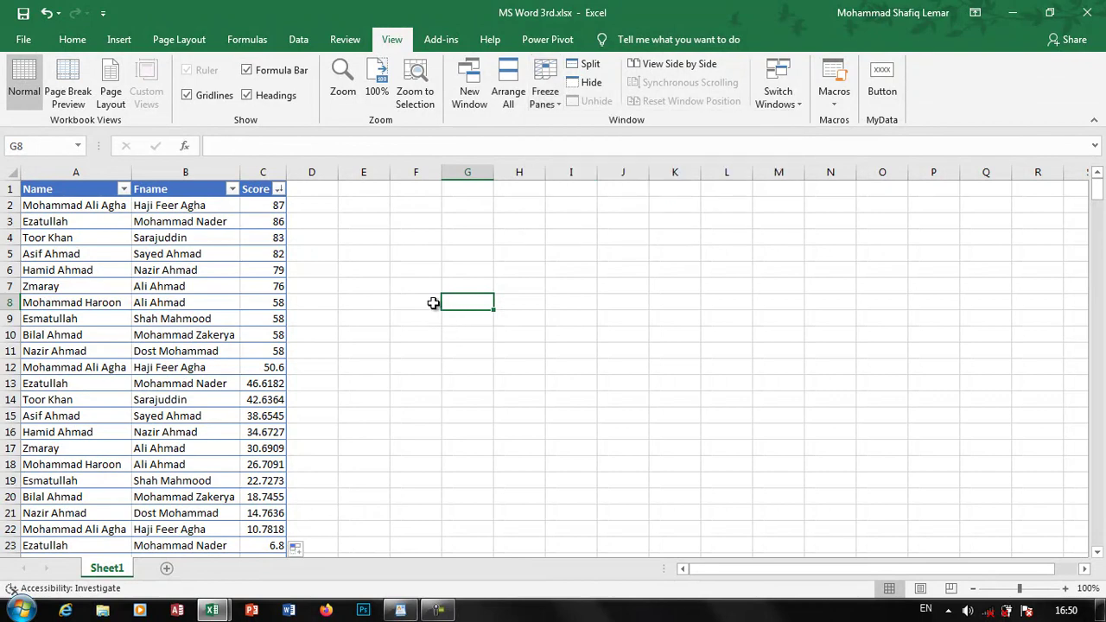
click(430, 303)
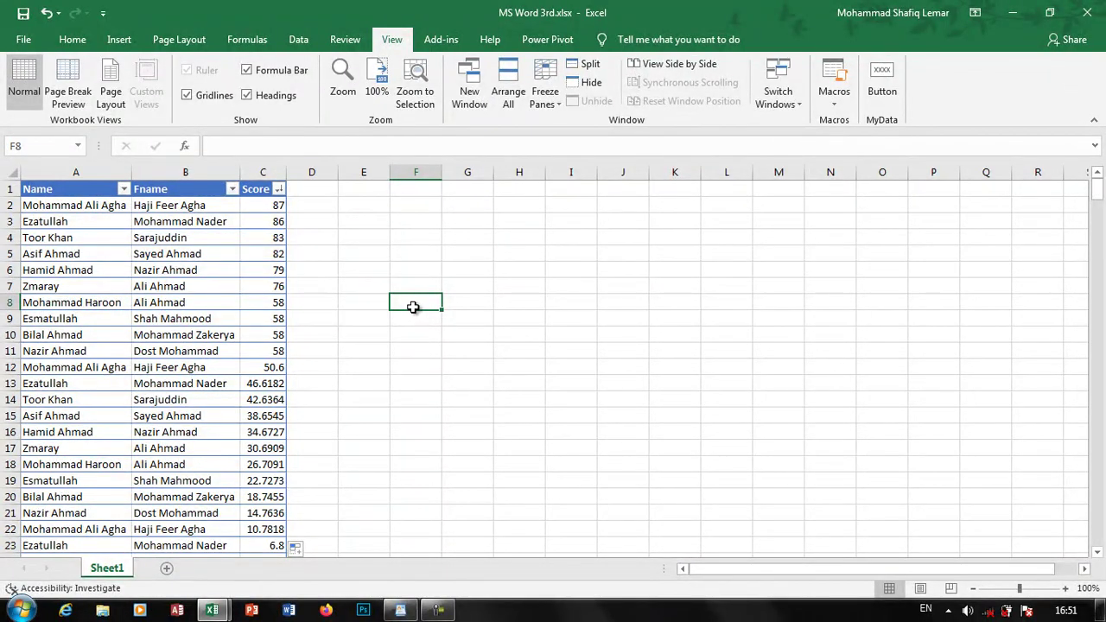
- Freeze panes at D8, scroll to test, then unfreeze all panes
click(321, 299)
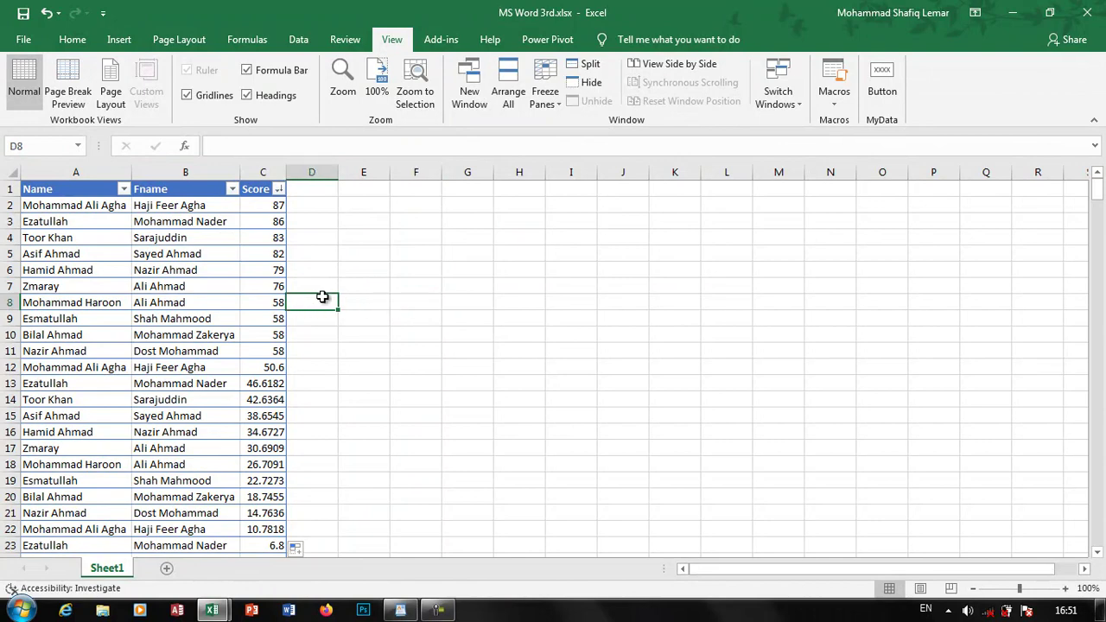
click(542, 95)
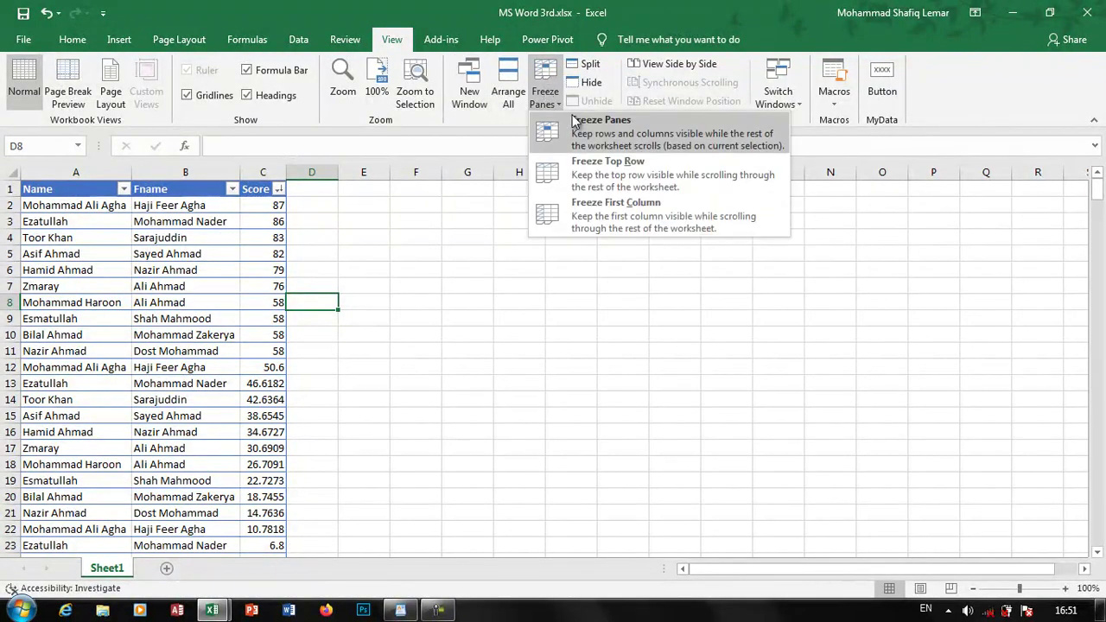
click(586, 134)
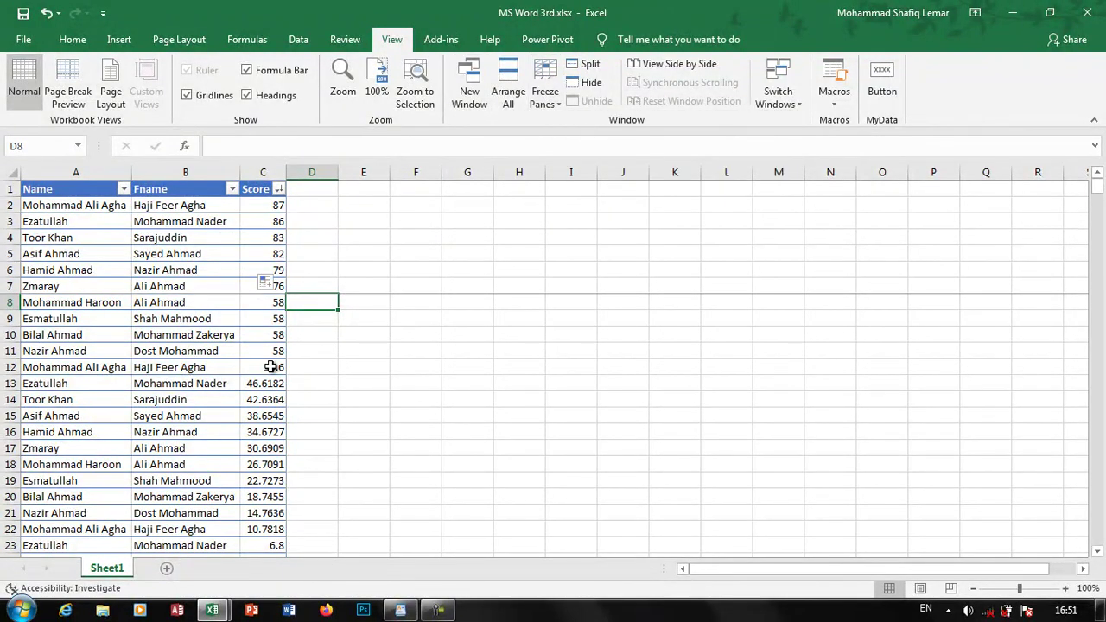
click(354, 335)
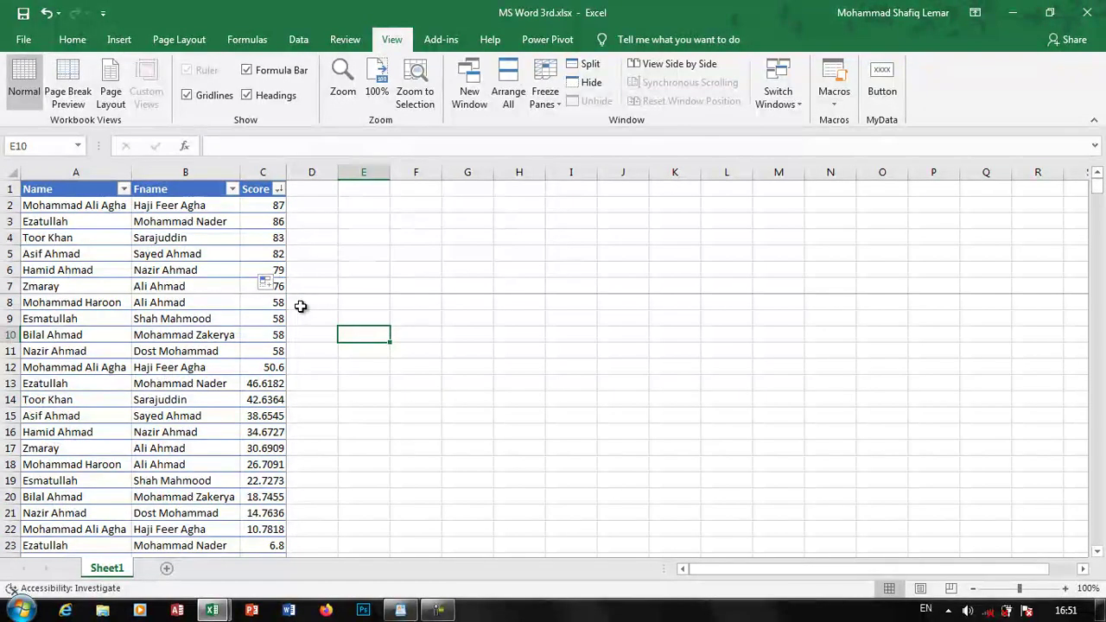
scroll(299, 314, down, 6)
scroll(299, 314, down, 9)
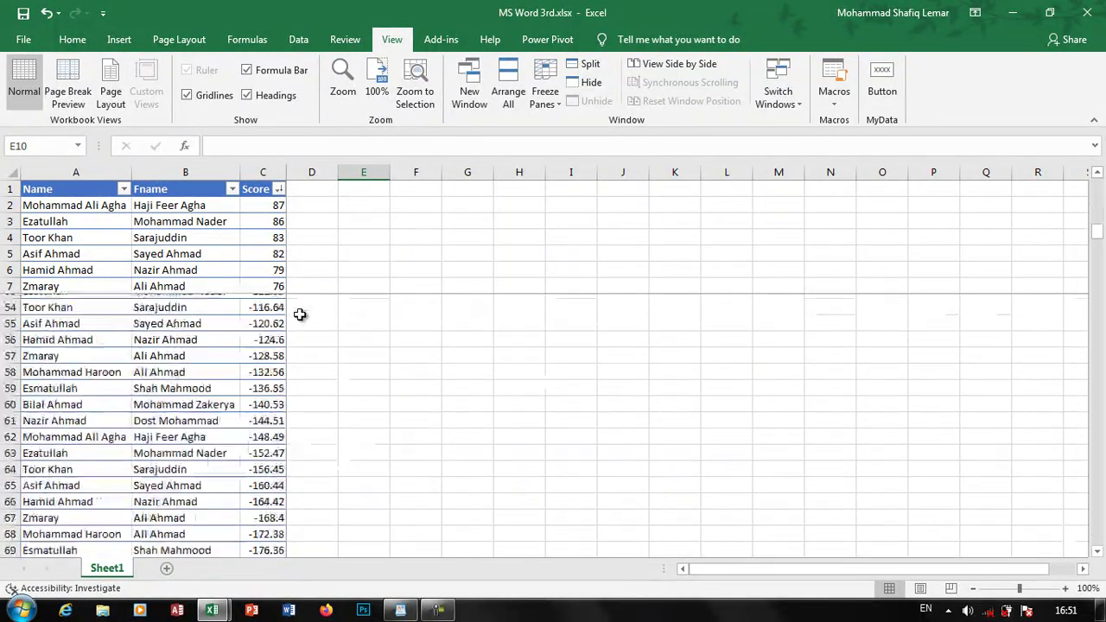
scroll(299, 315, down, 11)
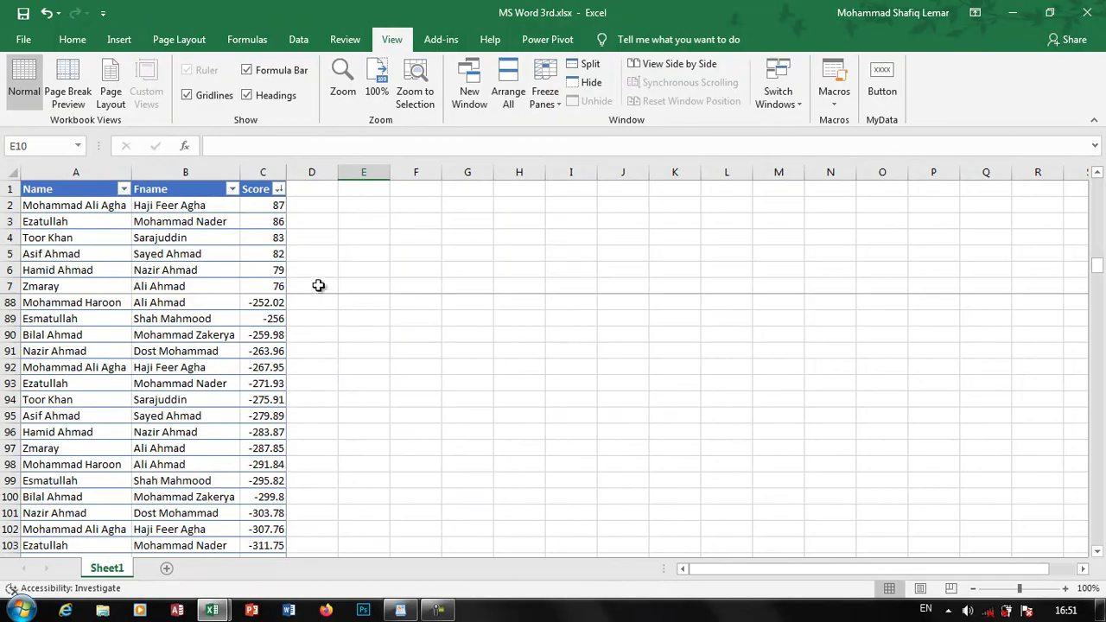
click(541, 98)
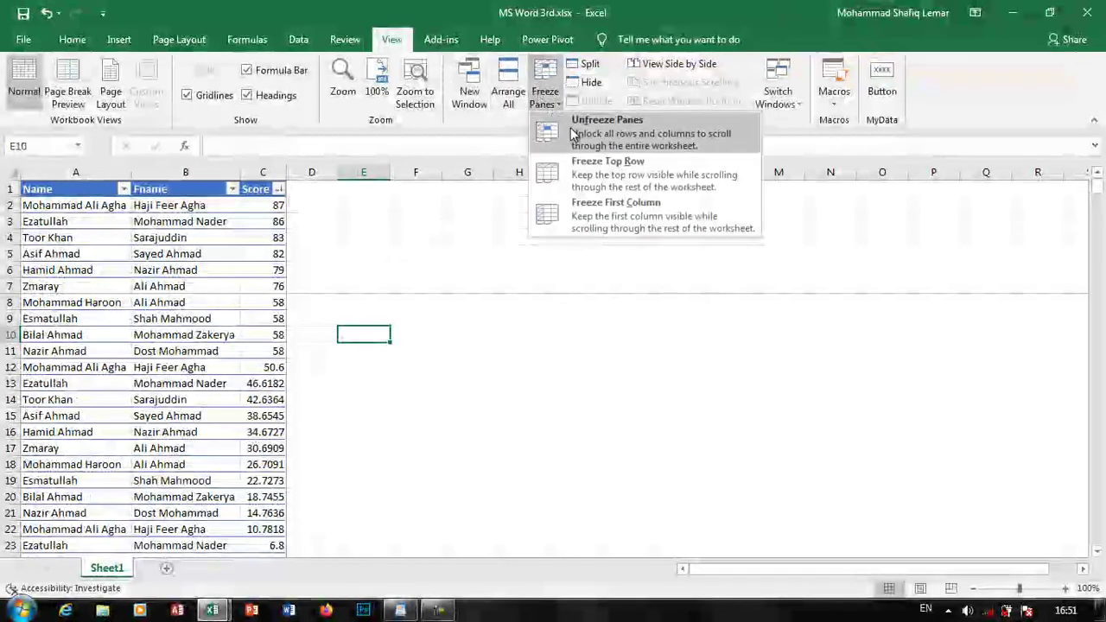
click(573, 134)
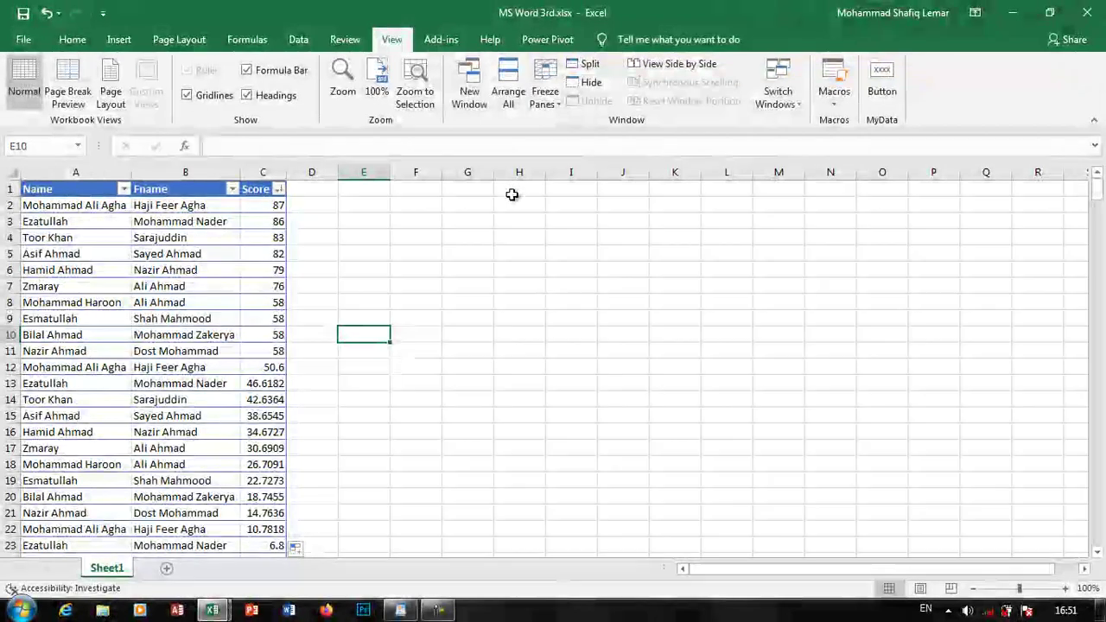
click(472, 275)
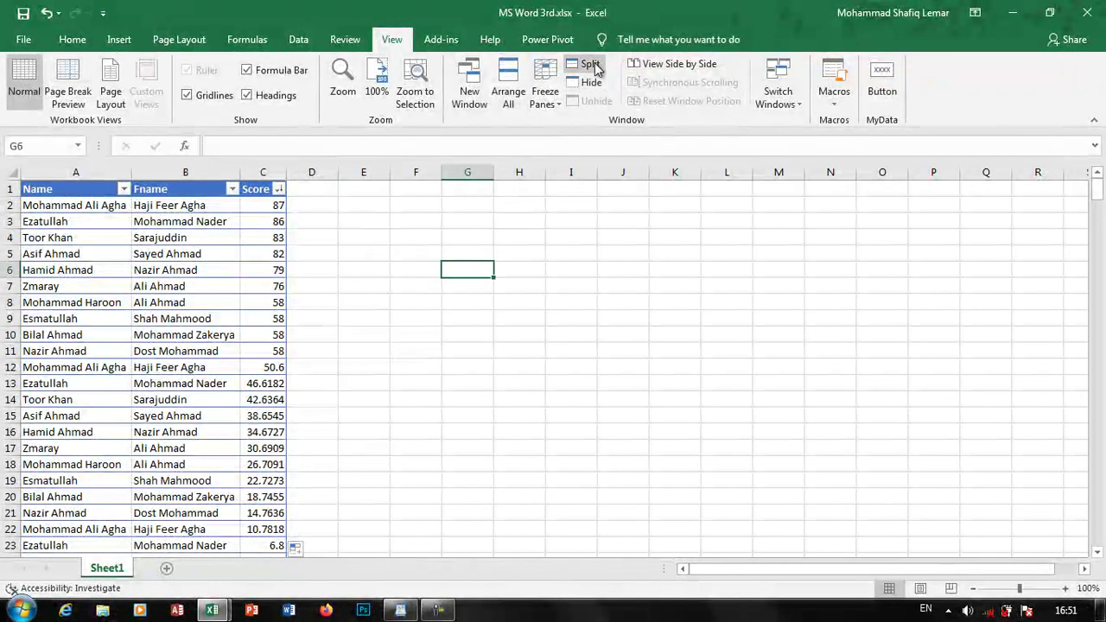
click(590, 65)
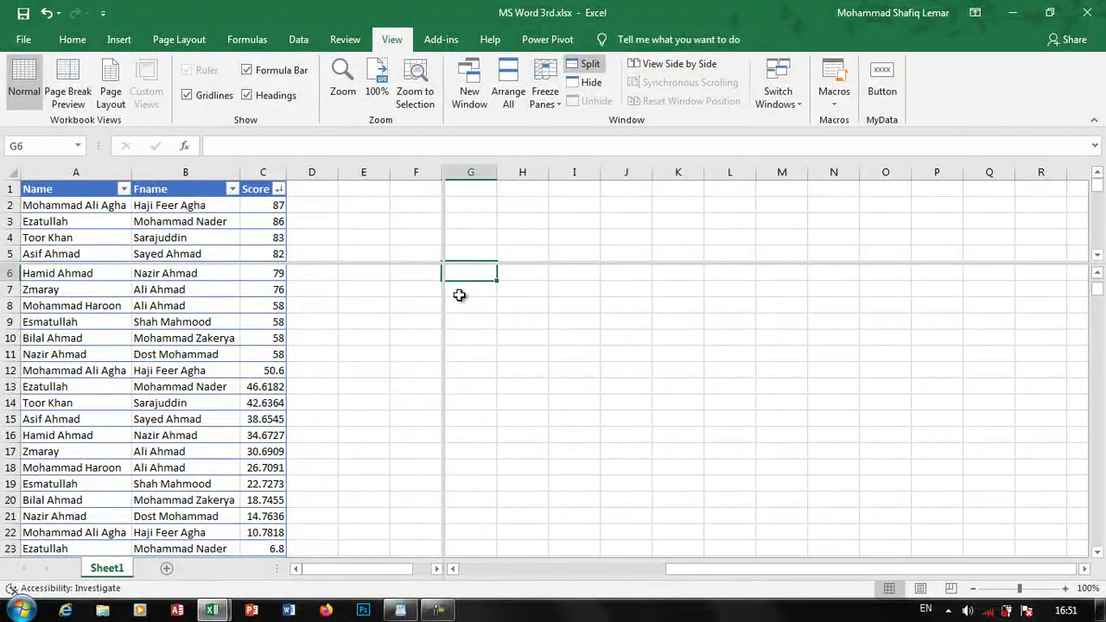
click(297, 342)
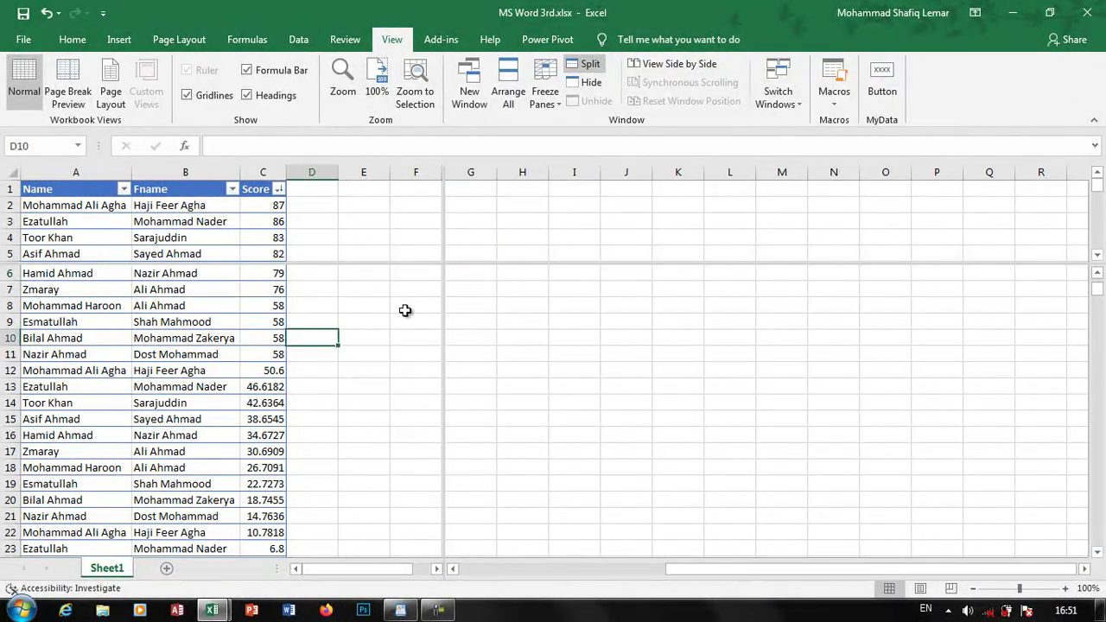
drag(441, 262, 440, 359)
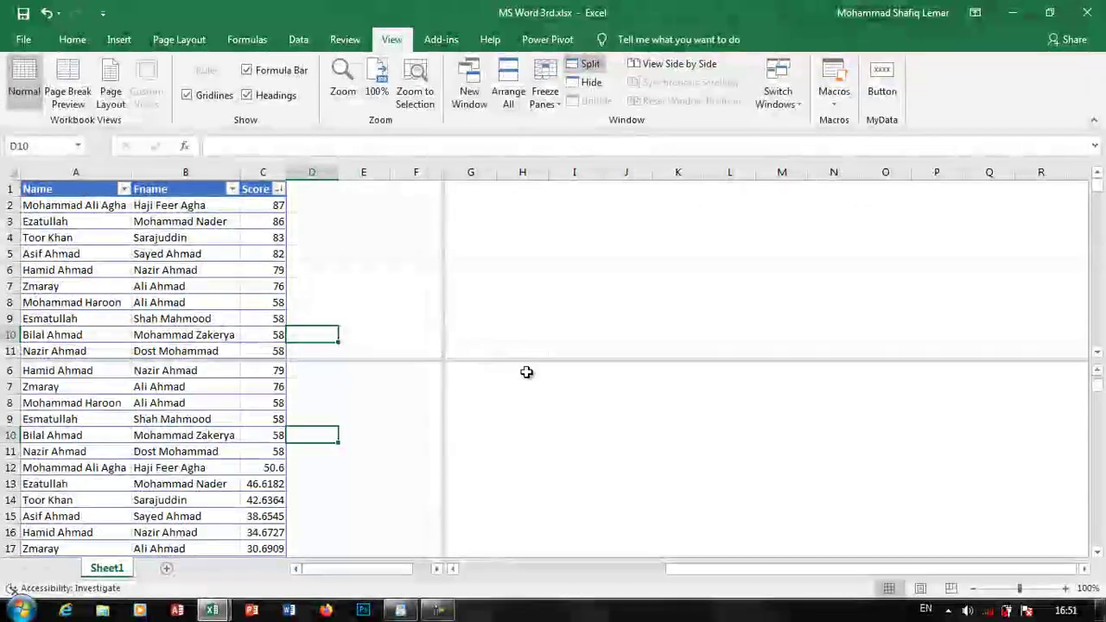
click(347, 402)
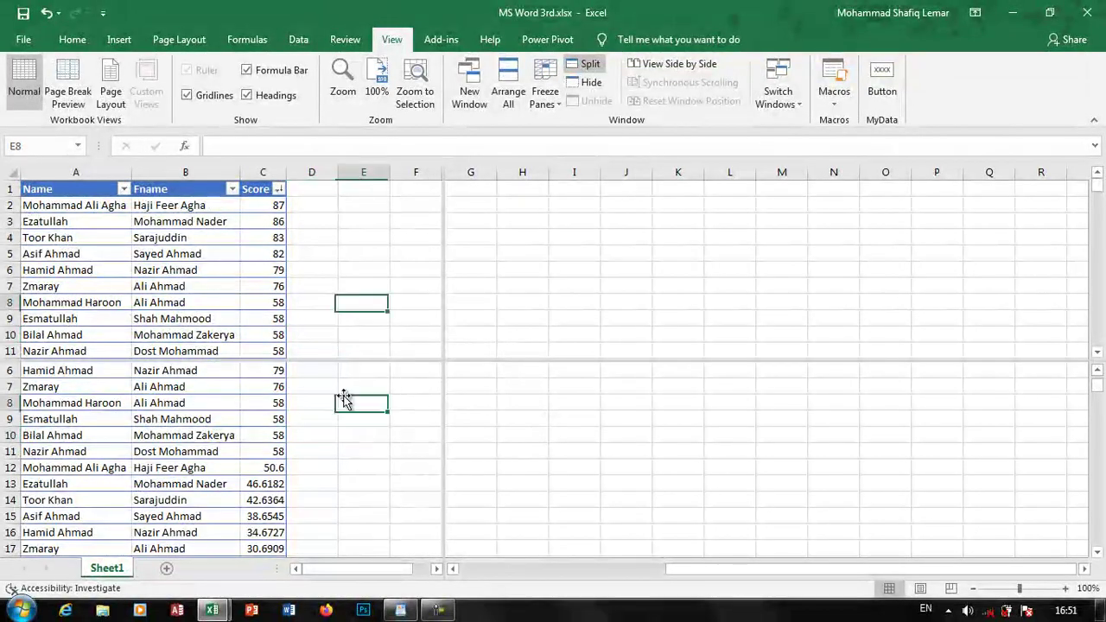
drag(1102, 386, 1097, 441)
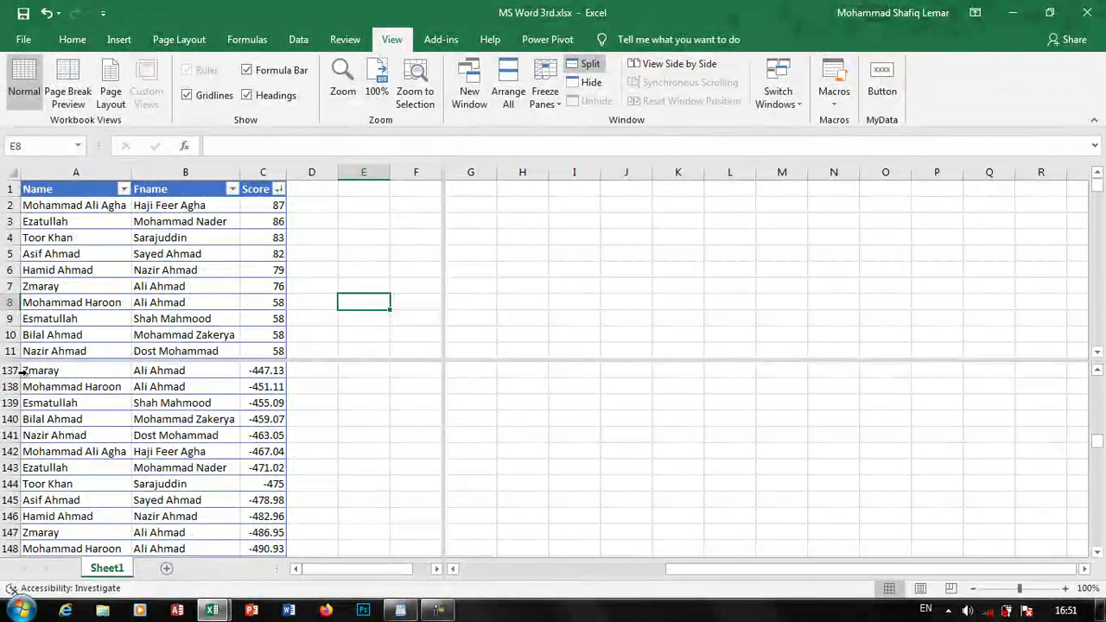
click(124, 286)
scroll(153, 256, down, 14)
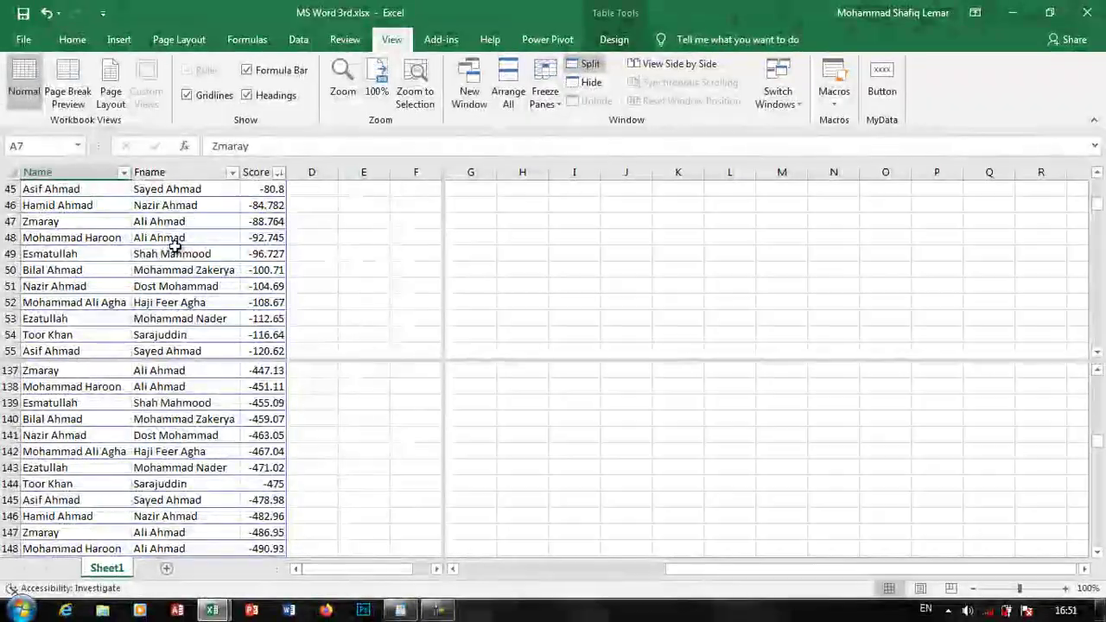
click(200, 263)
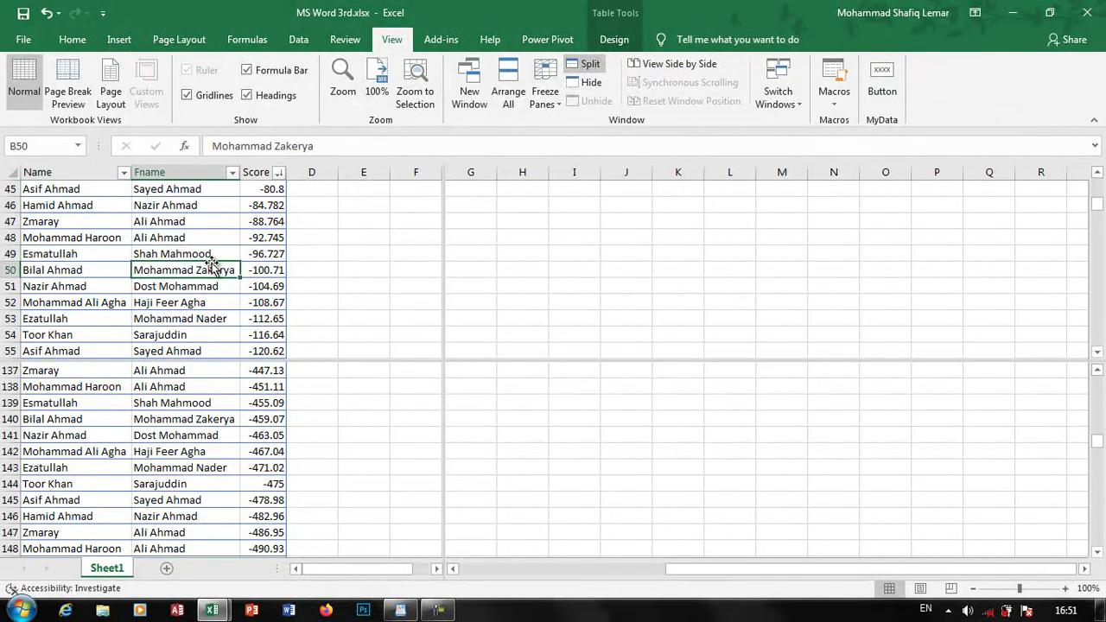
scroll(203, 262, up, 11)
scroll(207, 261, up, 4)
scroll(211, 262, down, 7)
scroll(211, 262, down, 7)
scroll(252, 313, down, 3)
scroll(255, 309, down, 1)
click(173, 370)
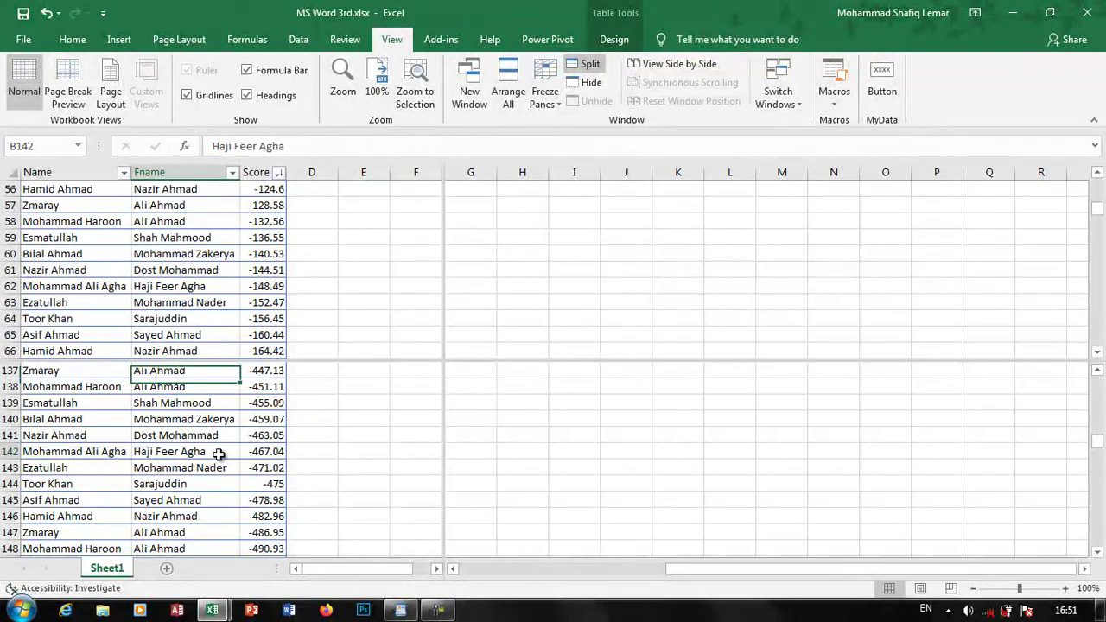
click(222, 451)
scroll(227, 441, down, 4)
scroll(230, 425, up, 5)
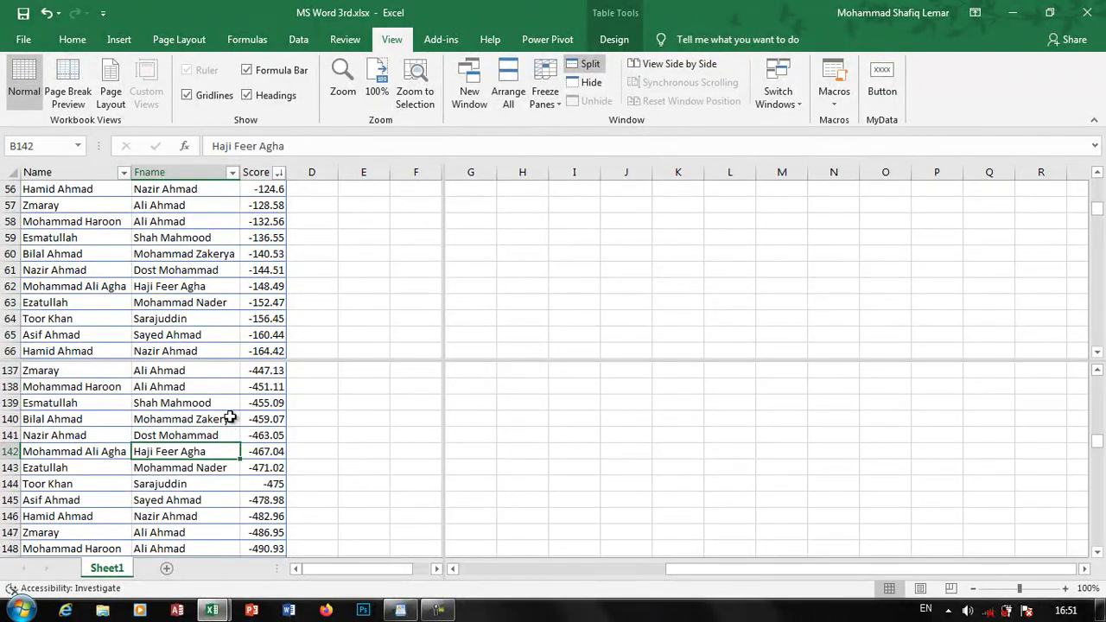
scroll(230, 418, down, 4)
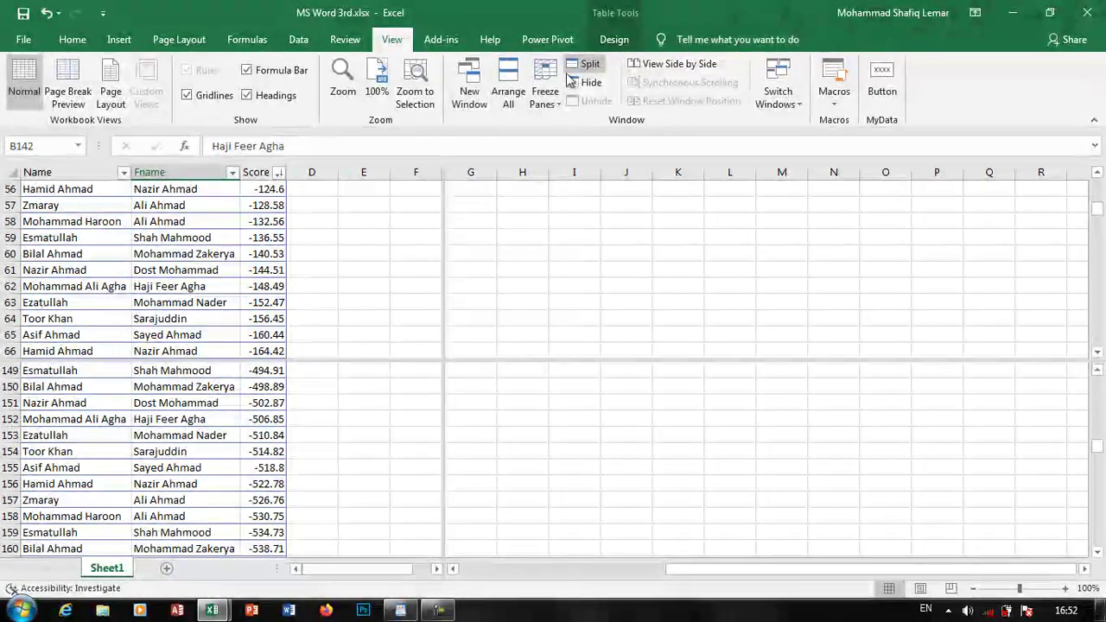
click(585, 67)
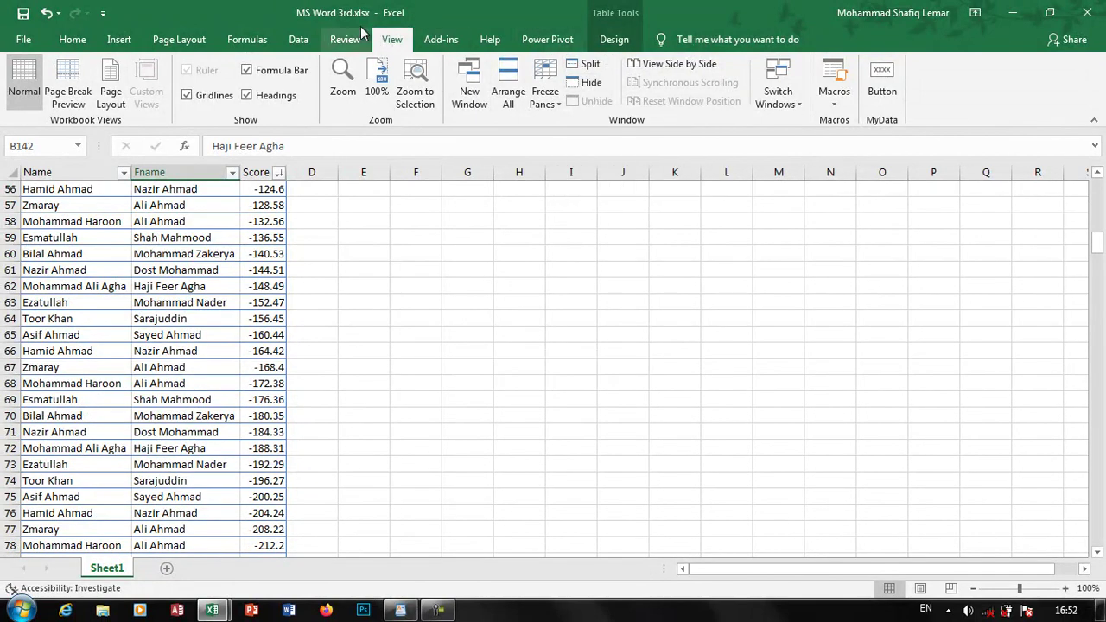
click(602, 84)
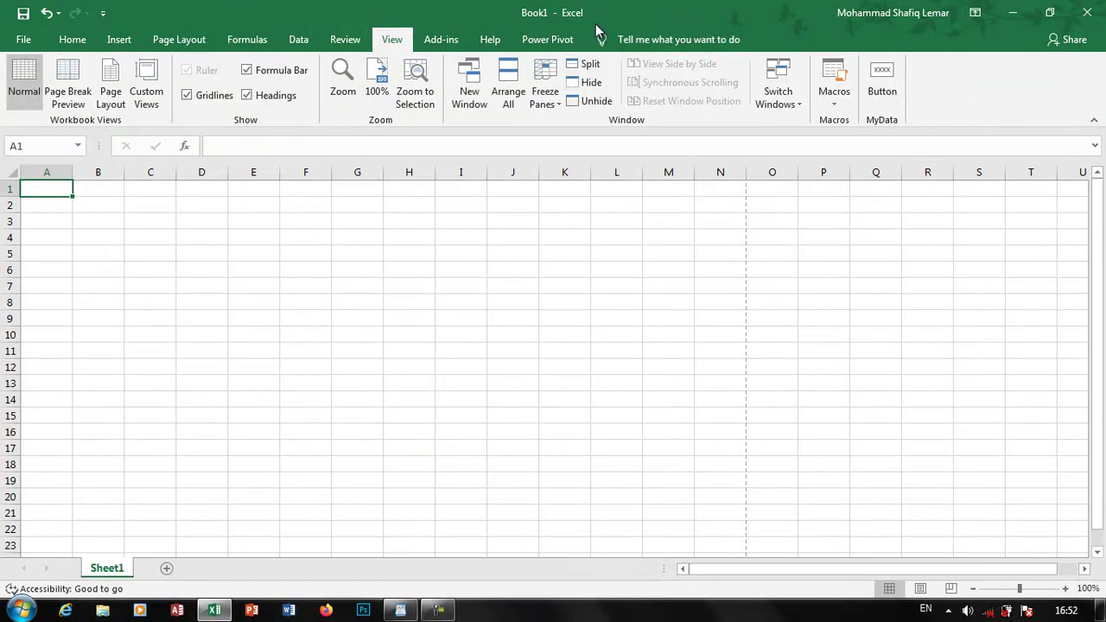
click(590, 102)
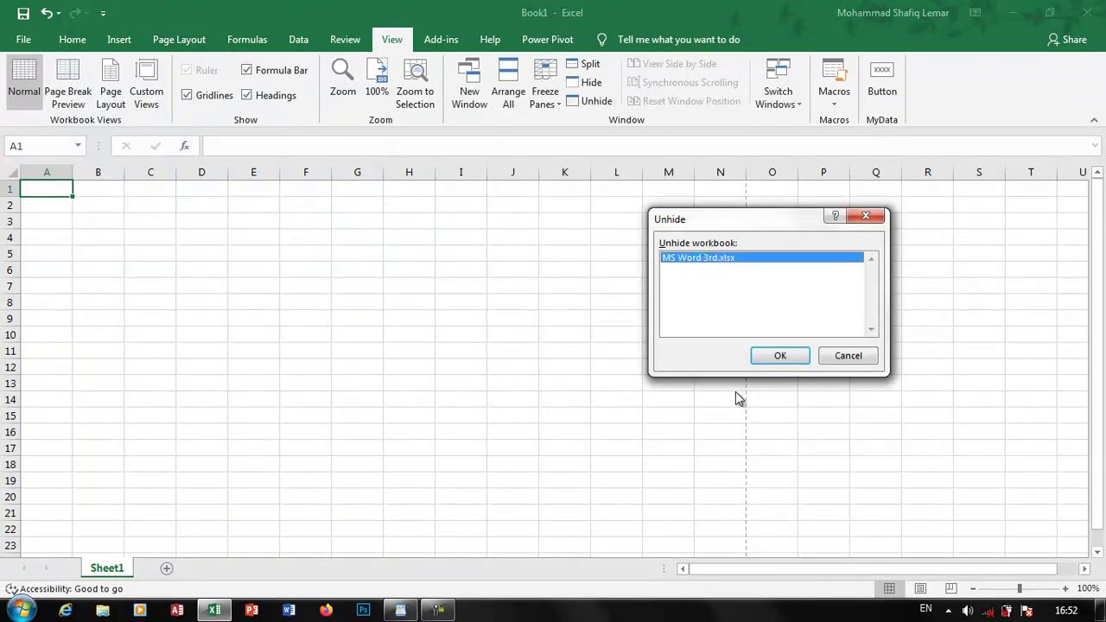
click(766, 354)
click(535, 241)
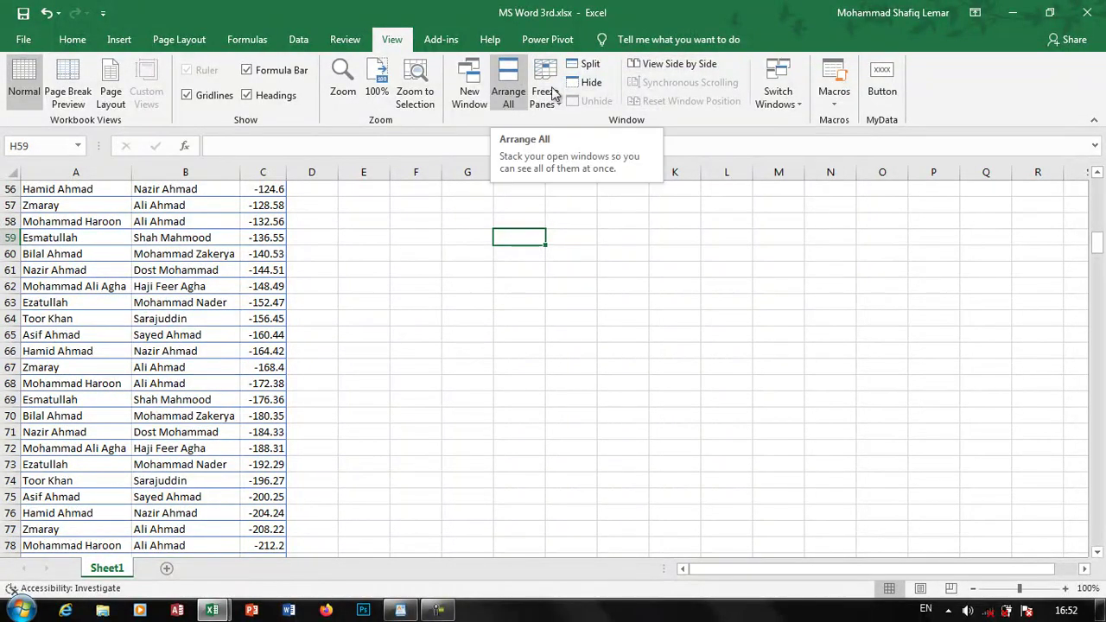
- View the two workbooks side by side, then tile them vertically with Arrange All
click(665, 65)
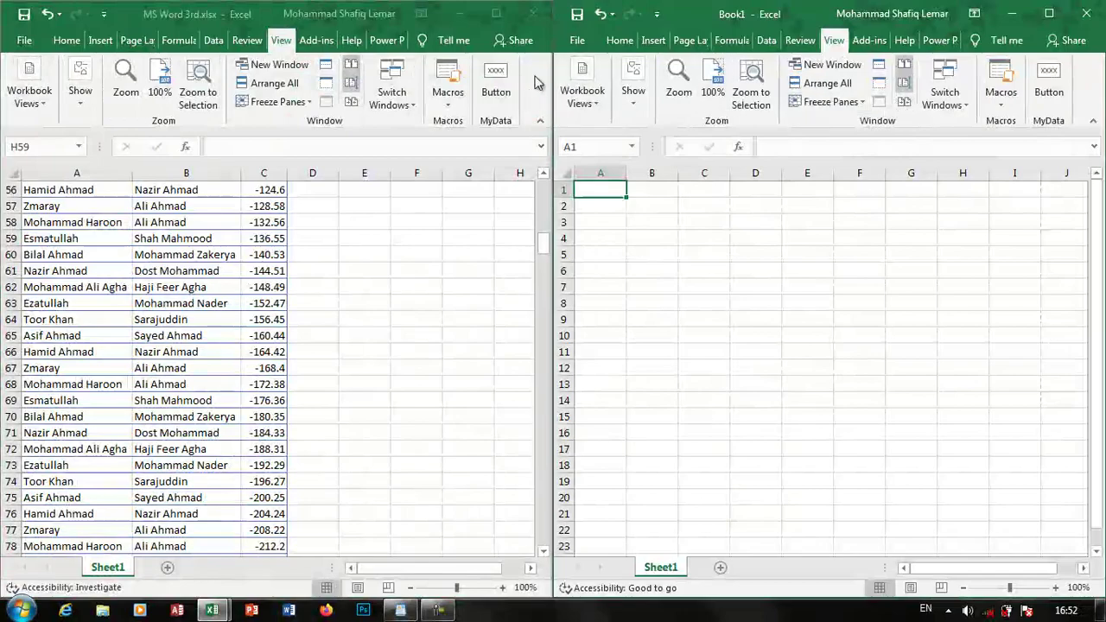
click(900, 104)
click(351, 68)
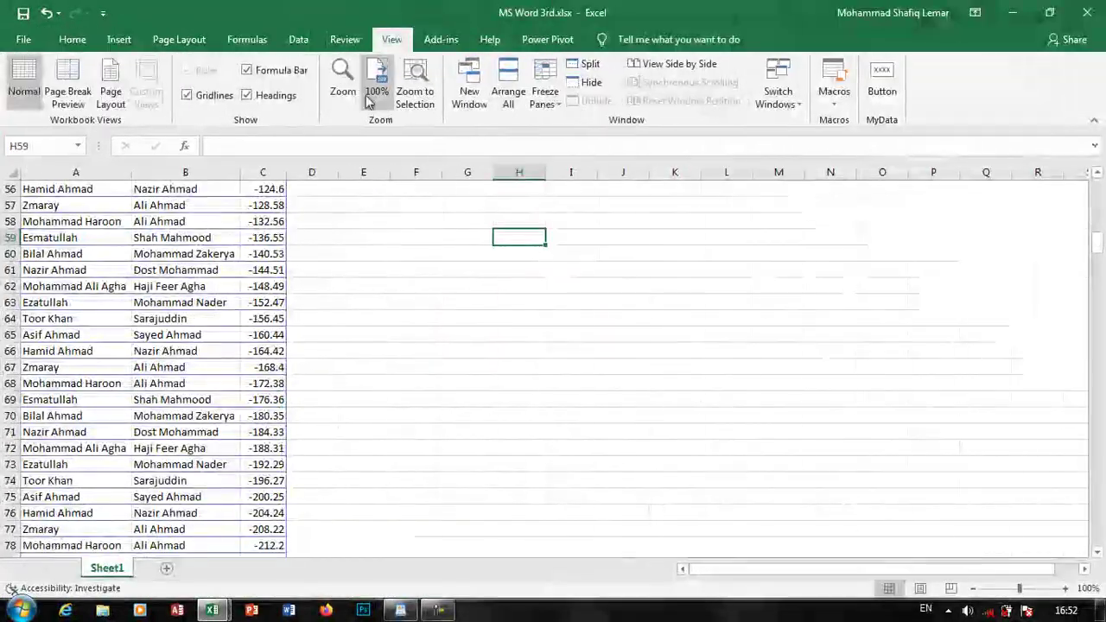
click(507, 90)
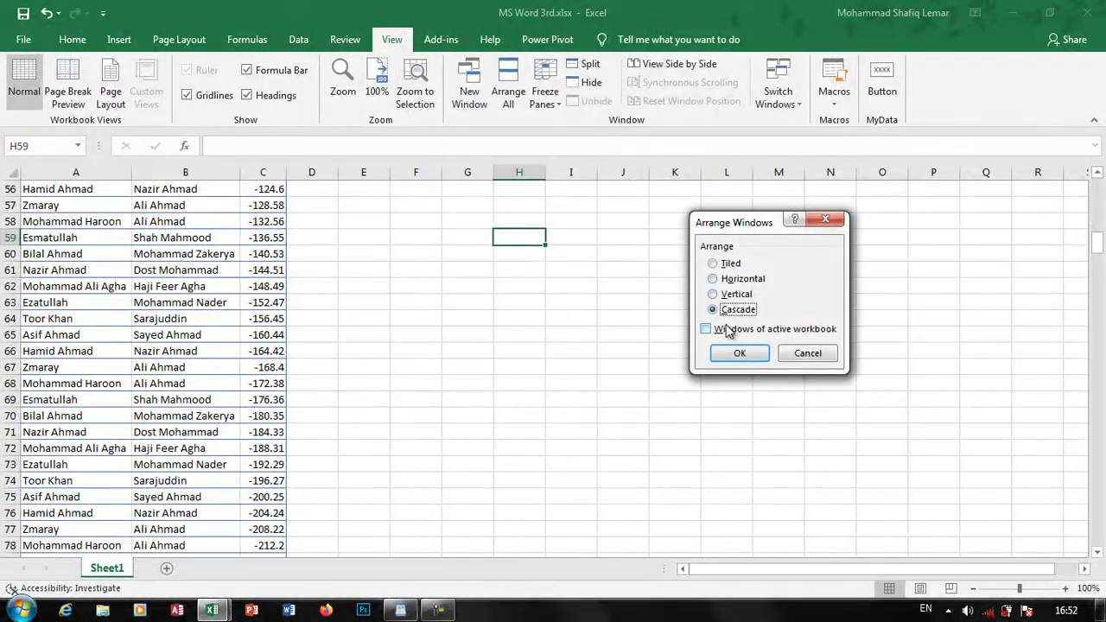
click(743, 295)
click(739, 353)
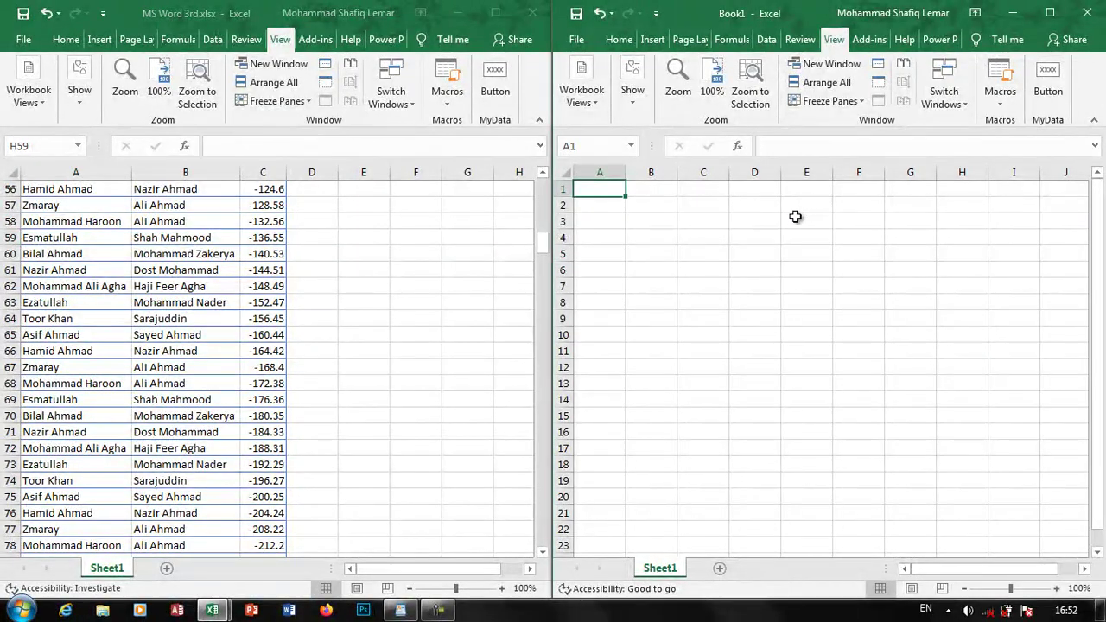
scroll(804, 210, down, 20)
scroll(415, 210, up, 15)
scroll(414, 210, up, 3)
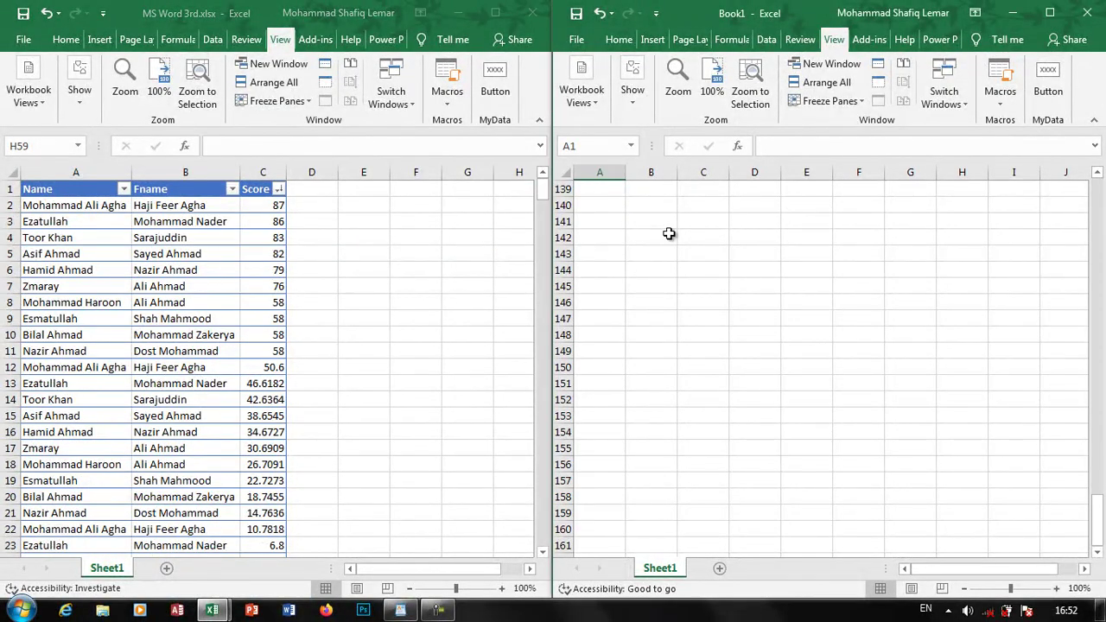
scroll(667, 233, up, 20)
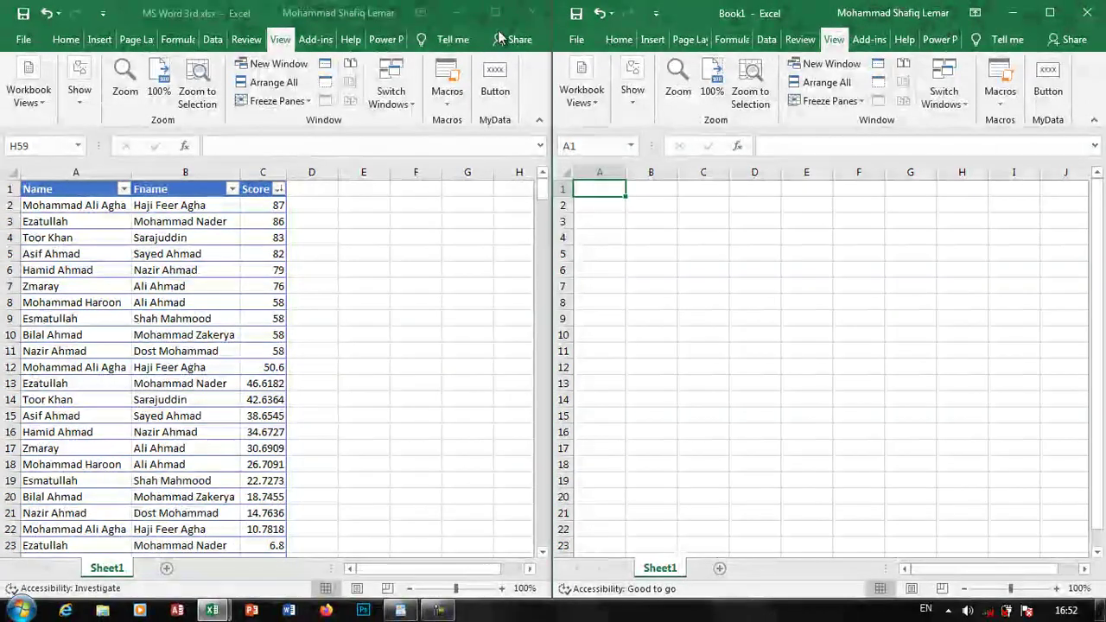
- Close MS Word 3rd.xlsx without saving and relaunch Excel from the taskbar
click(495, 12)
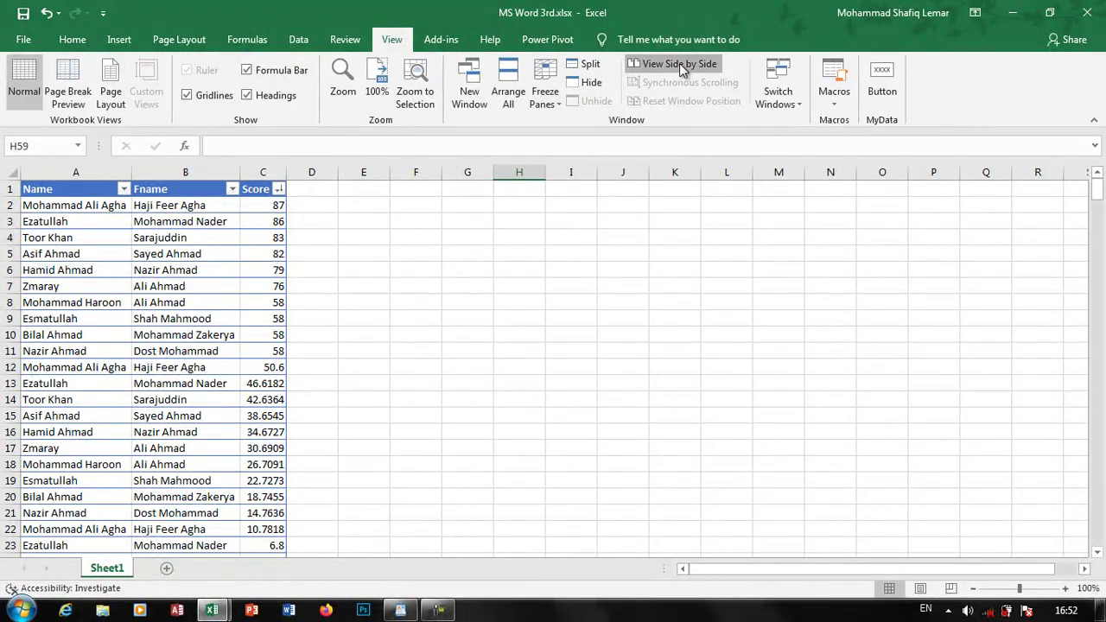
click(679, 70)
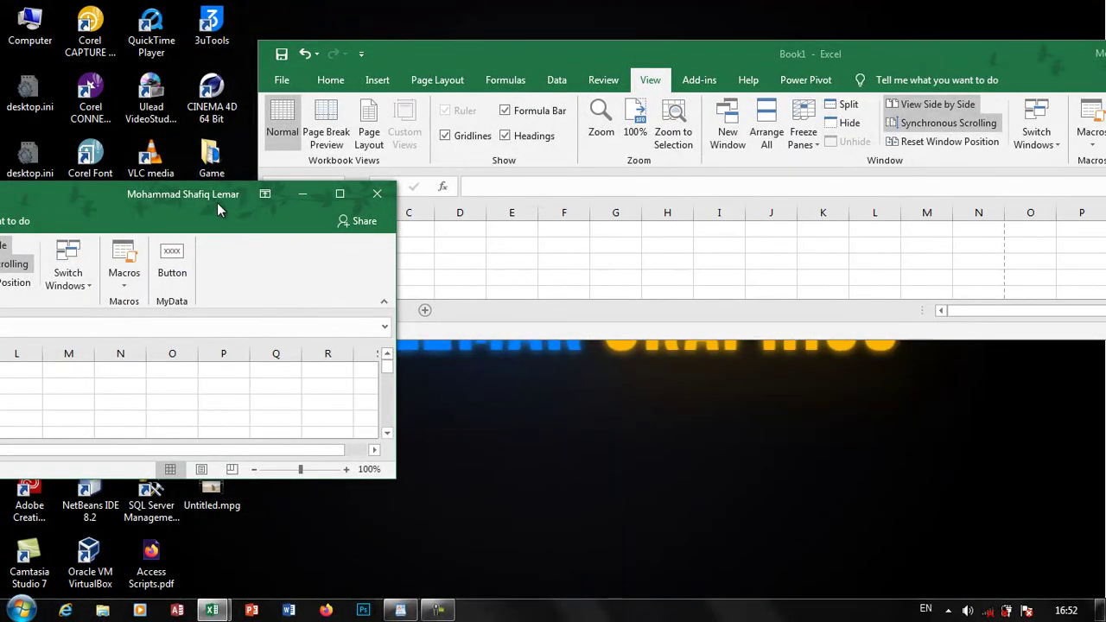
drag(217, 202, 584, 156)
click(744, 147)
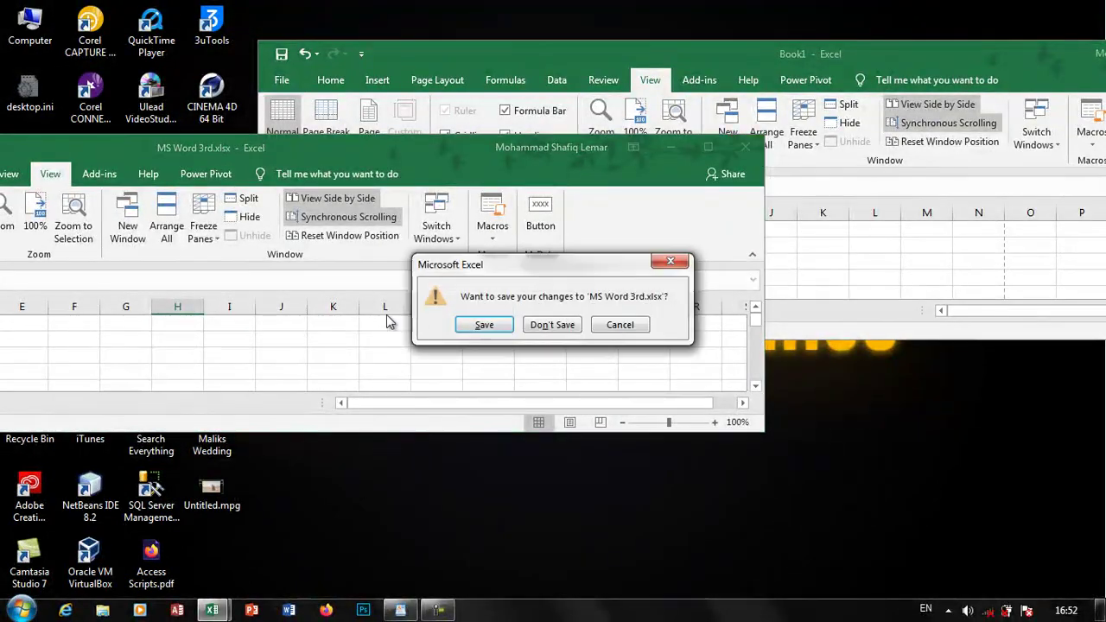
click(549, 324)
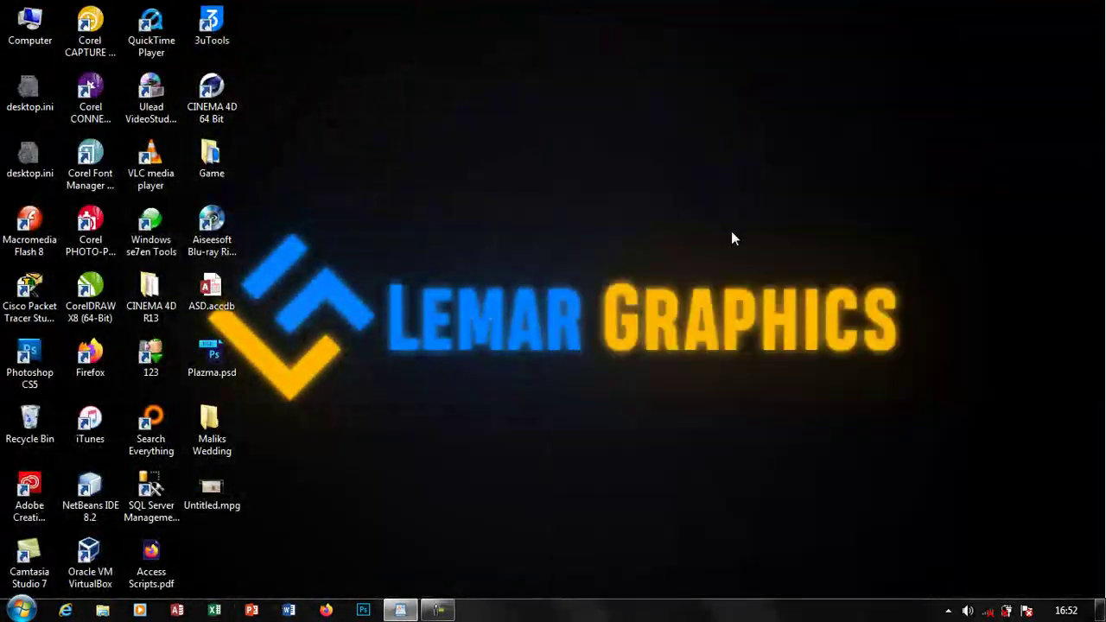
click(214, 610)
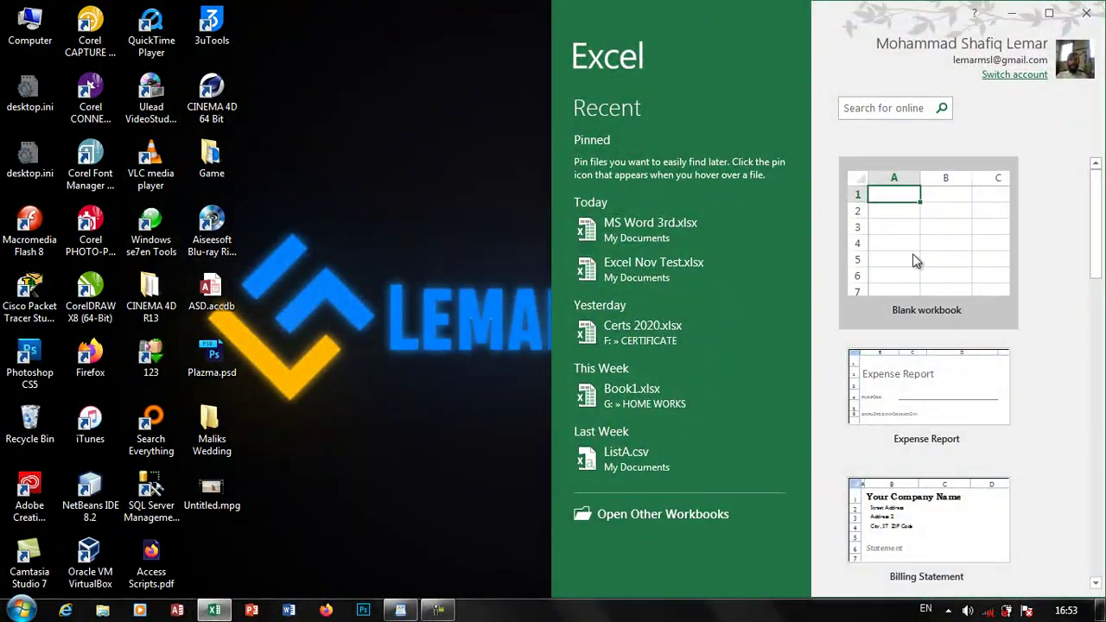
- Create a blank workbook with s in A1 and open a second window, Book1:2
click(914, 259)
text(s)
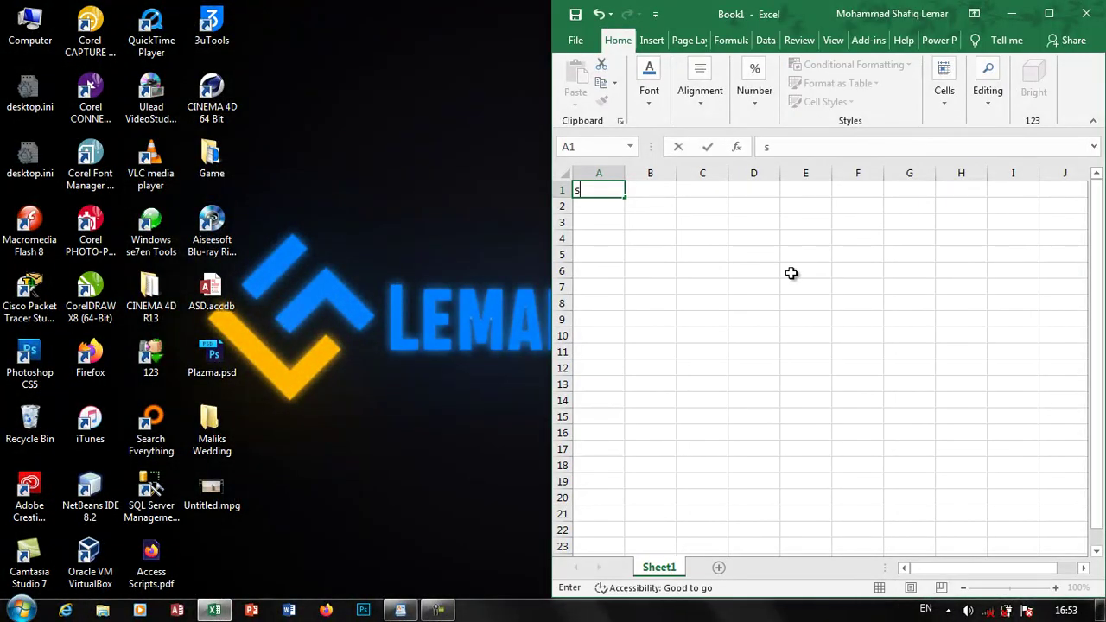
click(734, 234)
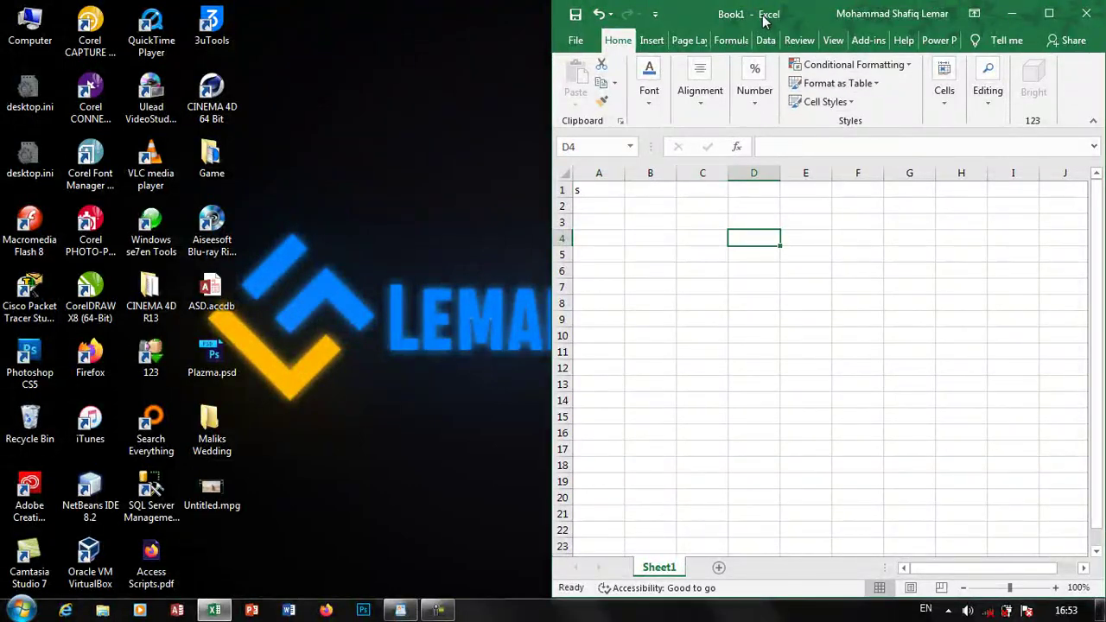
click(833, 41)
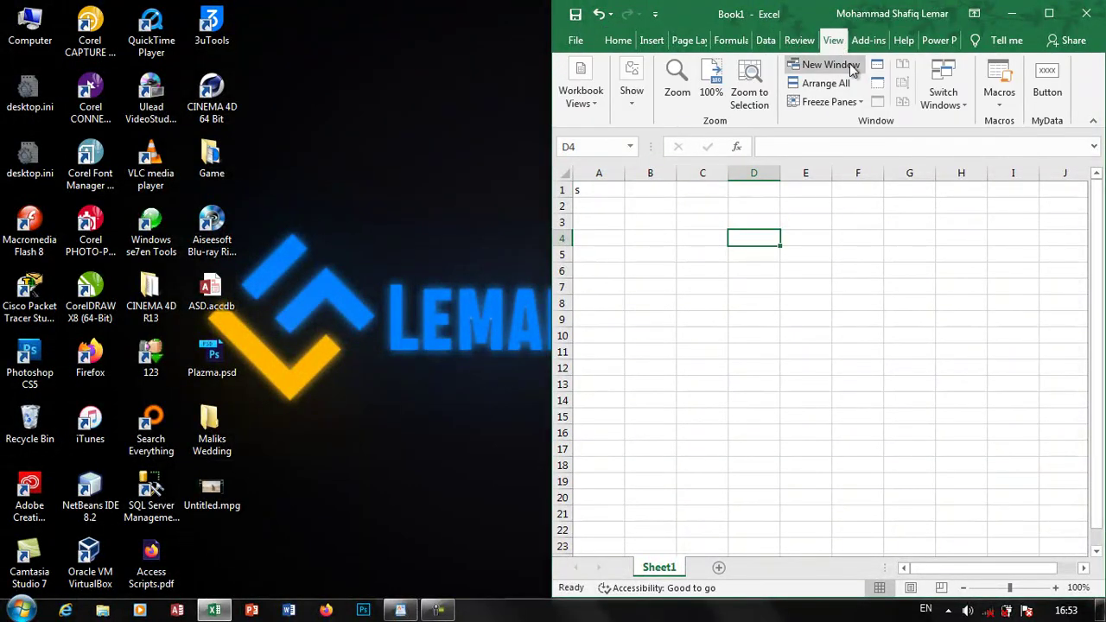
click(946, 97)
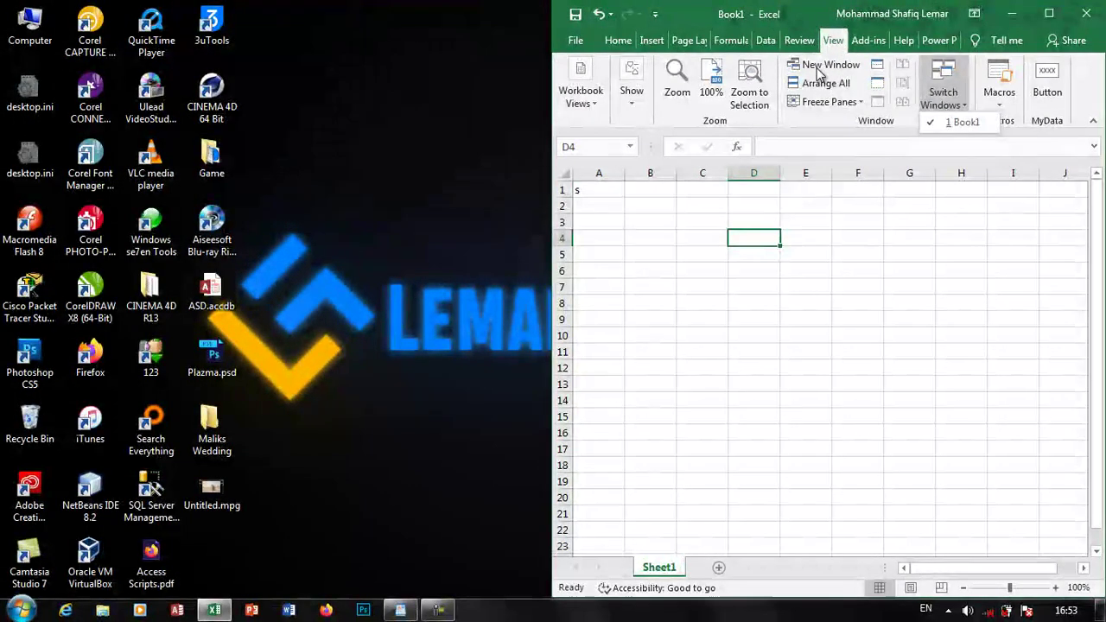
click(815, 66)
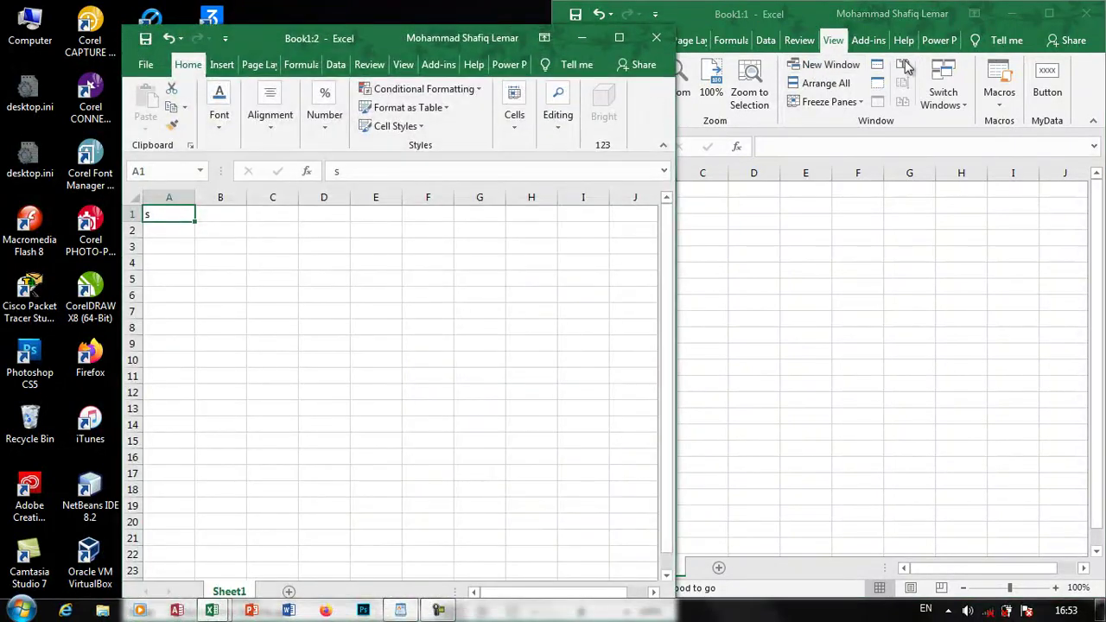
- Show Book1:1 and Book1:2 side by side, arranged vertically
click(907, 66)
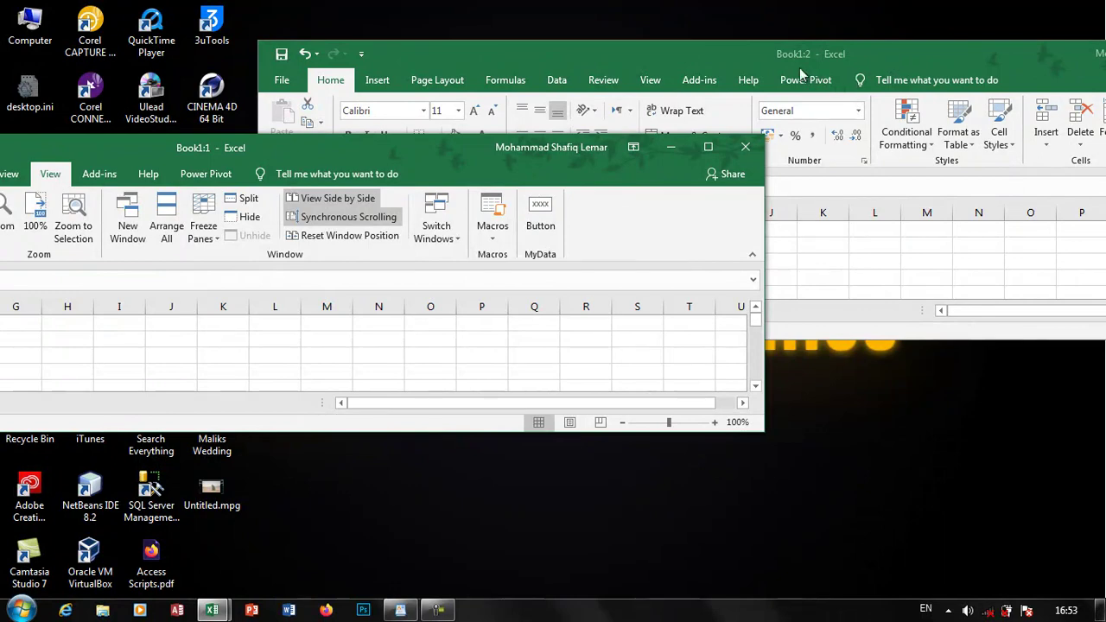
drag(799, 67, 1105, 68)
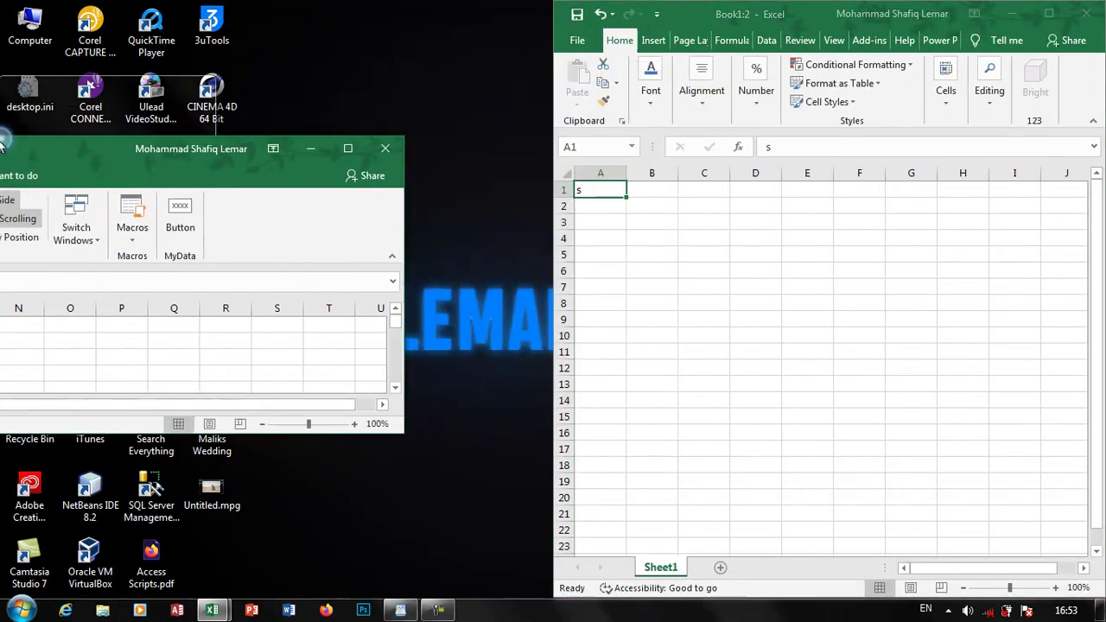
drag(360, 145, 1, 147)
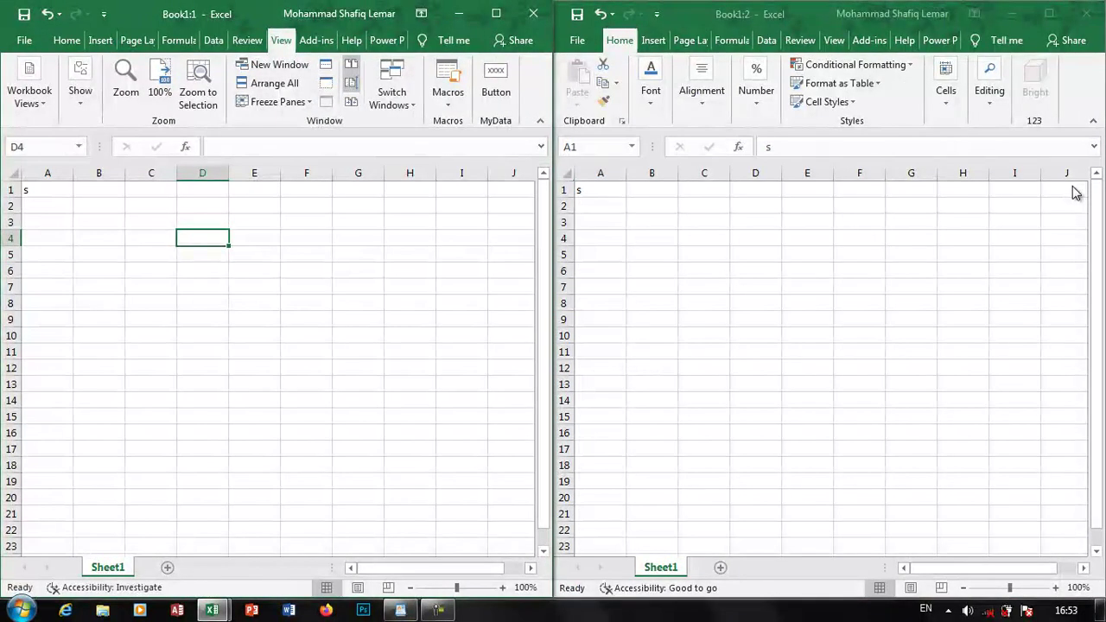
click(264, 86)
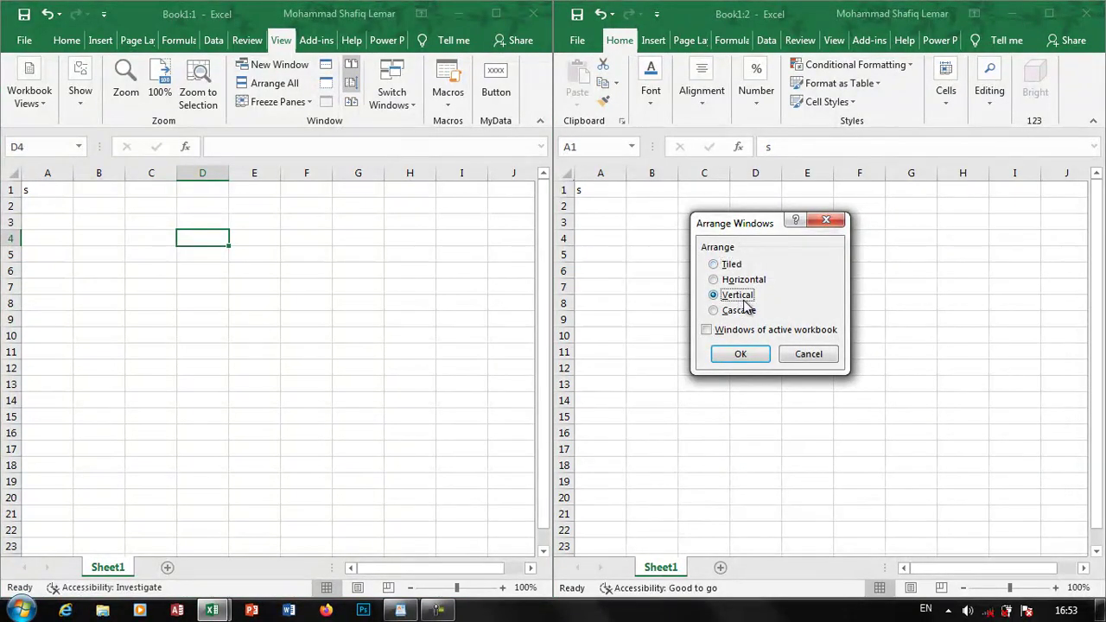
click(826, 220)
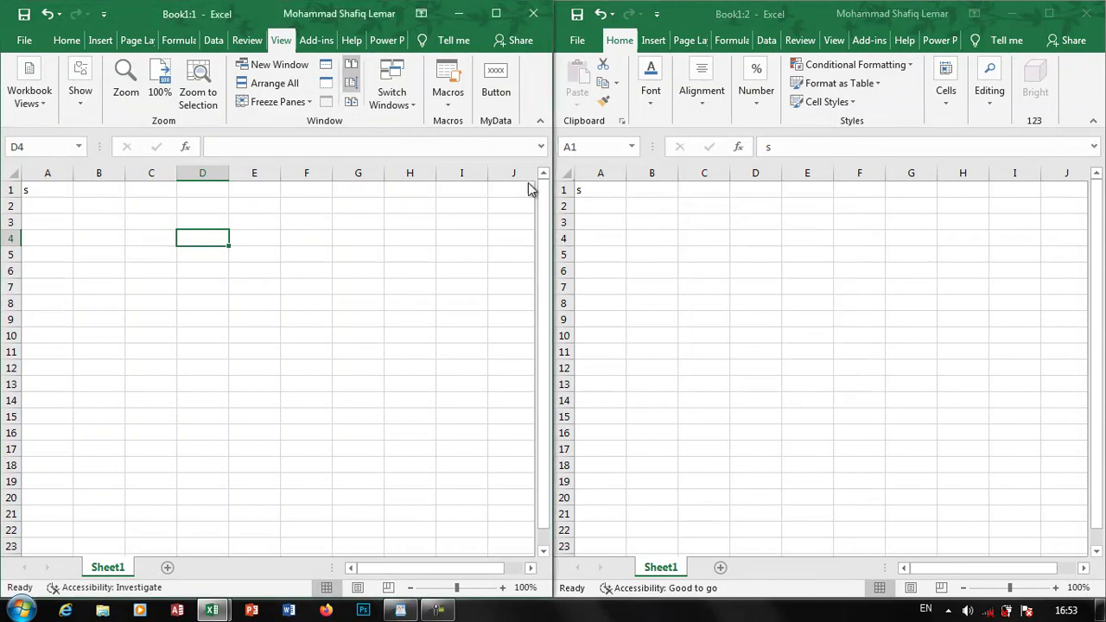
click(422, 207)
click(351, 64)
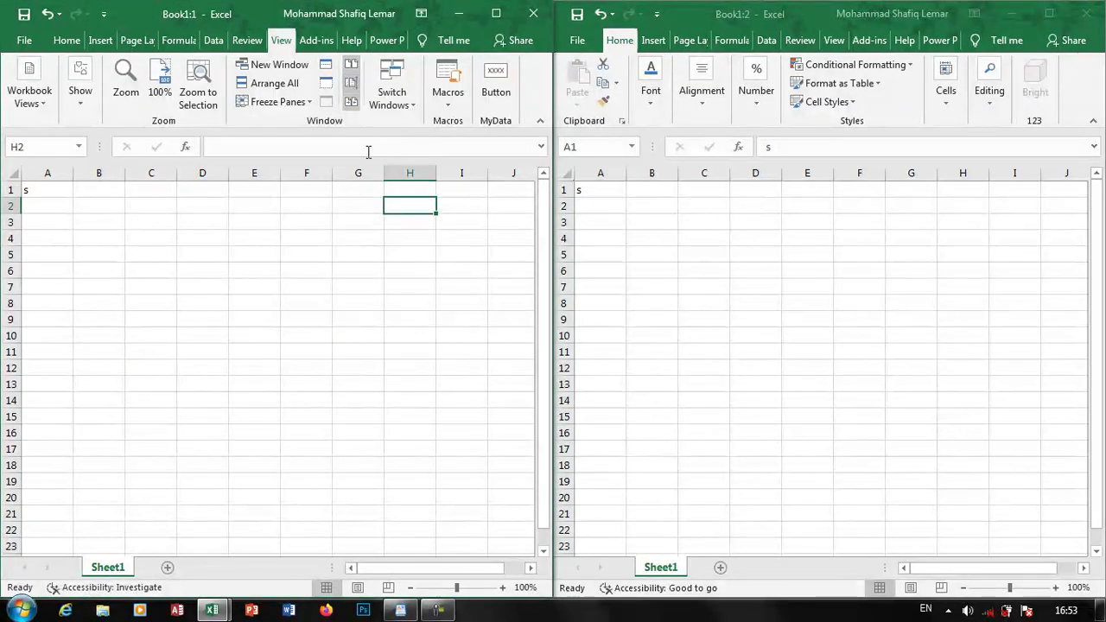
- Test synchronous scrolling between the two Book1 windows
click(381, 256)
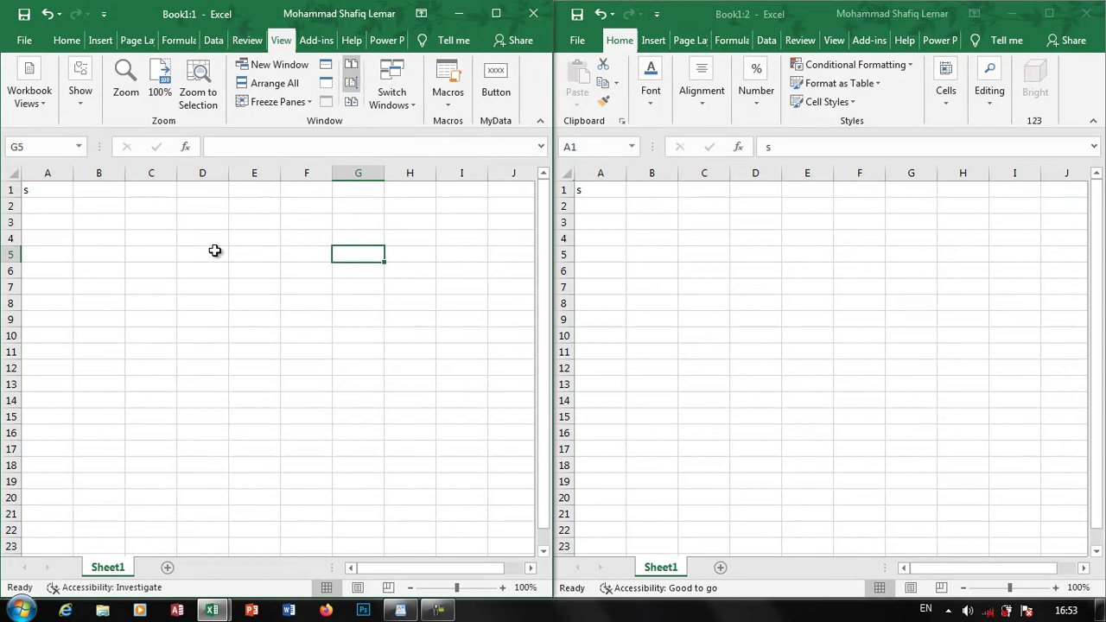
scroll(215, 251, down, 8)
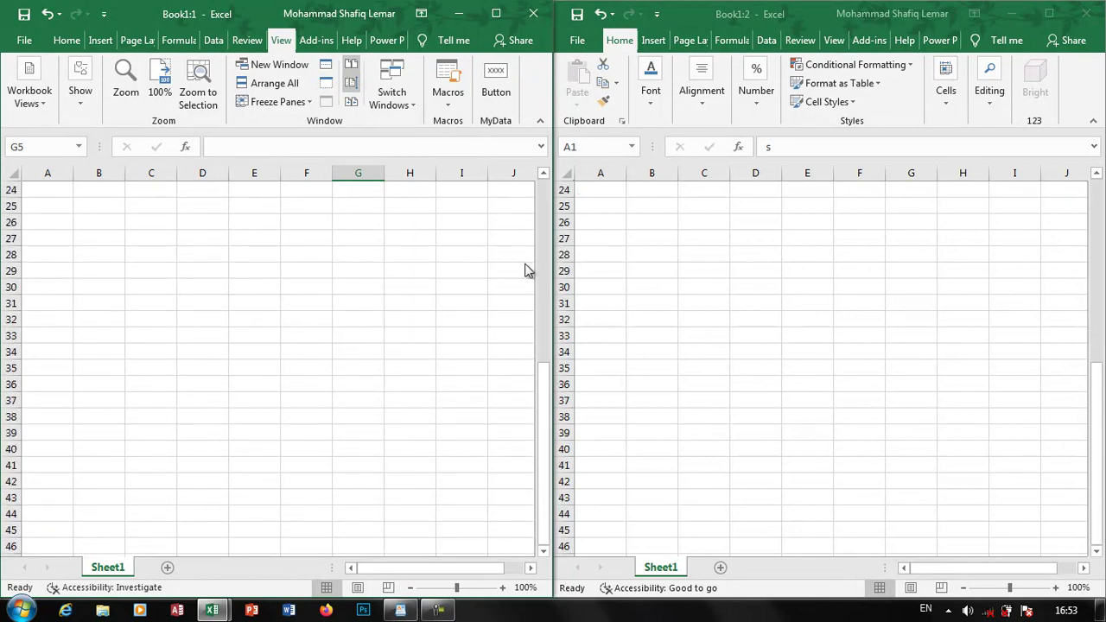
scroll(311, 275, up, 5)
scroll(310, 275, up, 3)
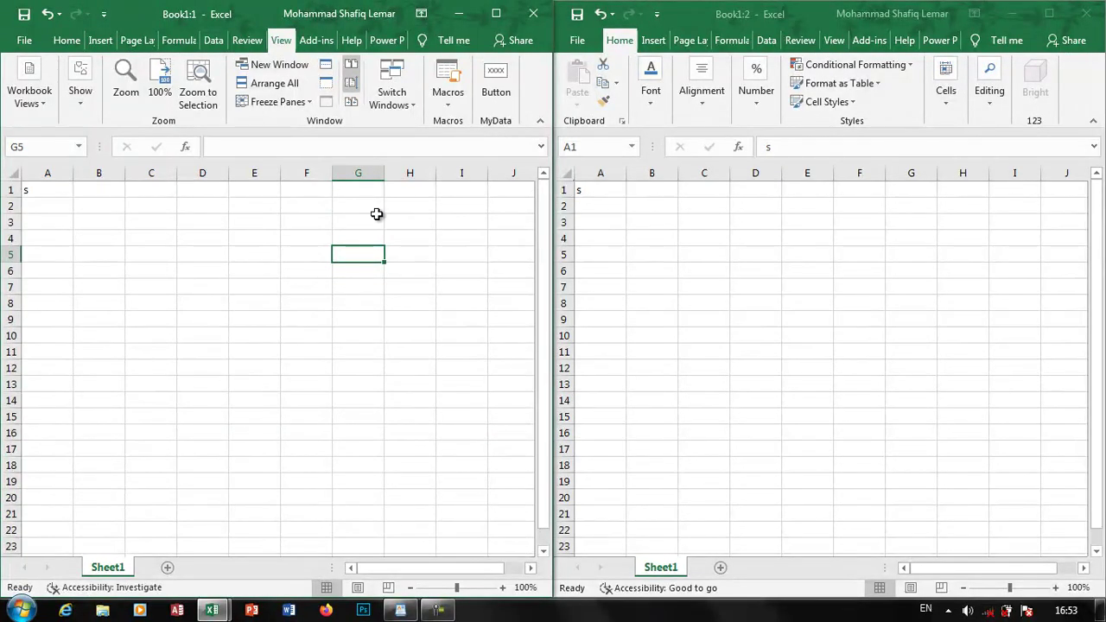
click(317, 233)
scroll(318, 236, down, 7)
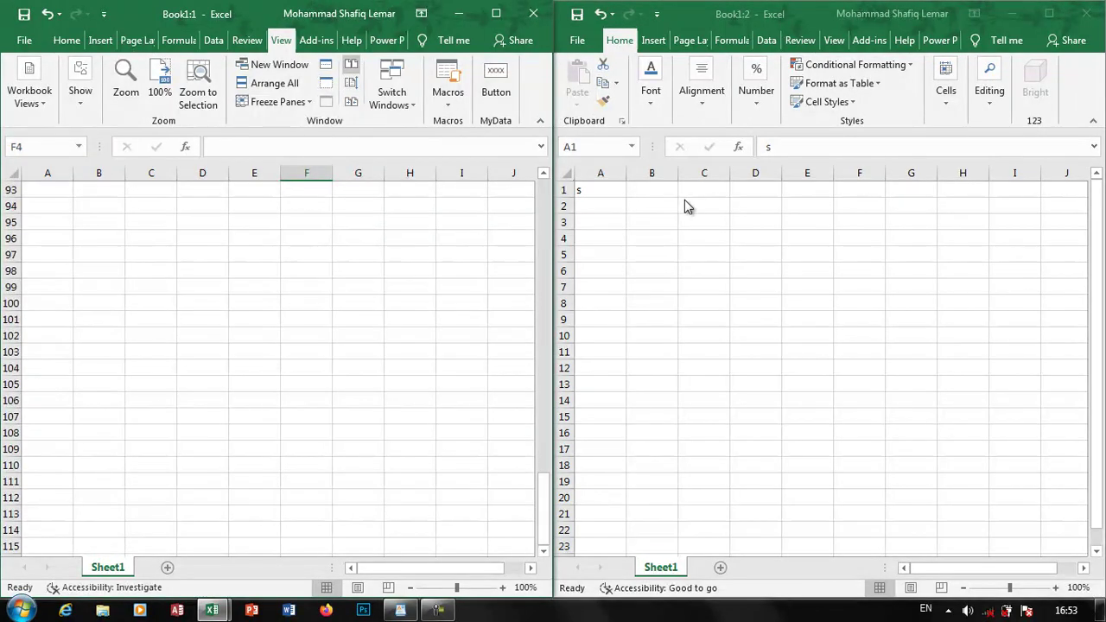
scroll(361, 239, up, 20)
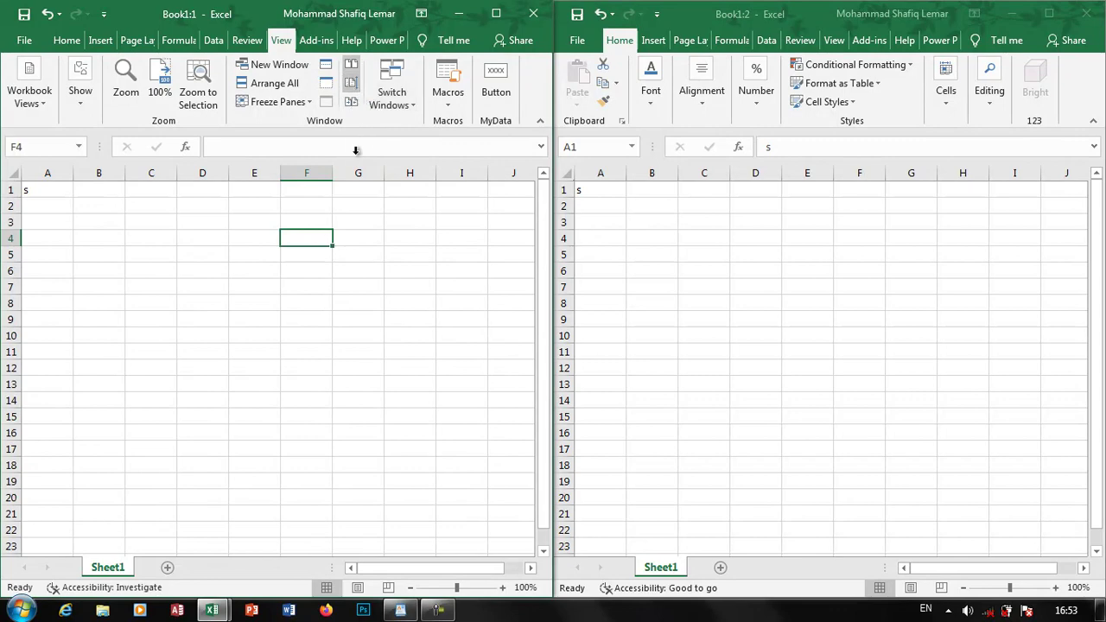
- Resize the Book1 windows, then Reset Window Position to stack them top and bottom
click(429, 273)
drag(550, 279, 413, 282)
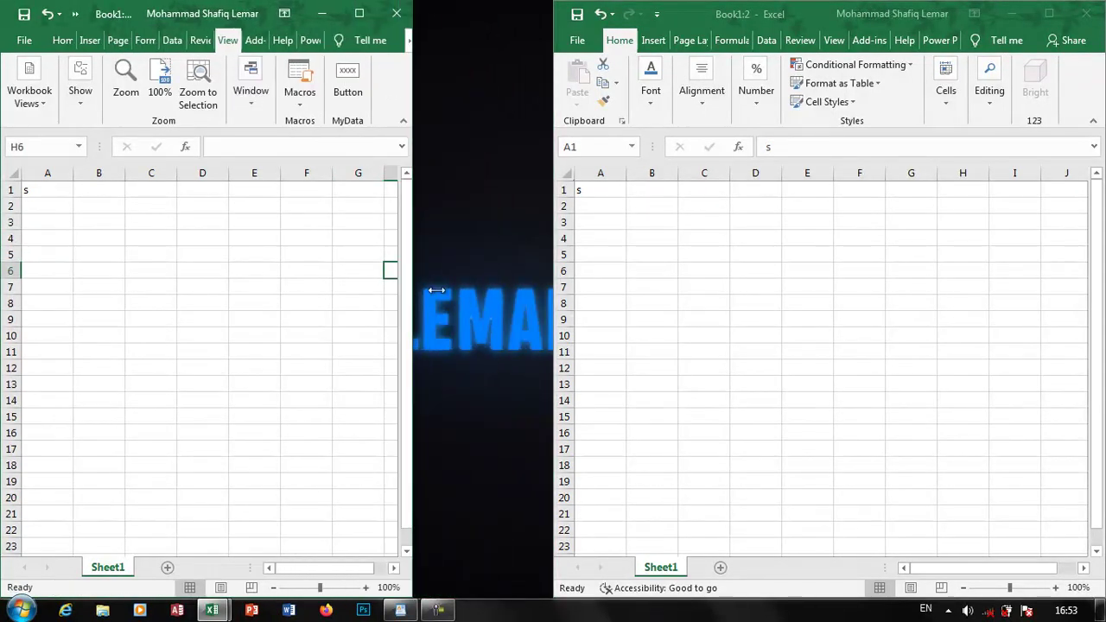
drag(556, 285, 454, 285)
click(248, 99)
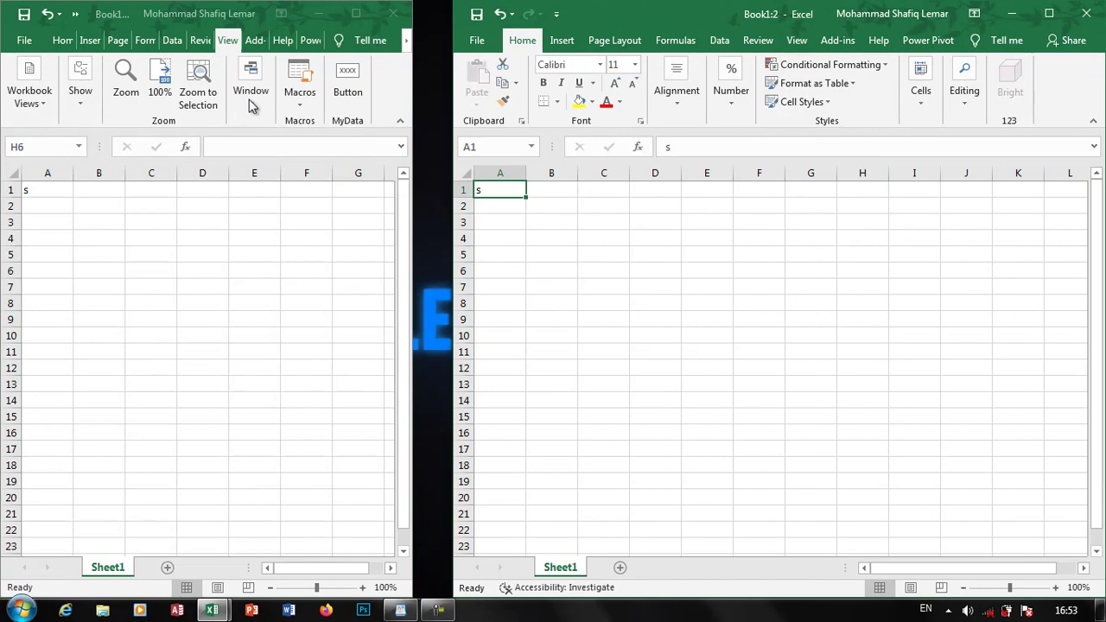
click(260, 111)
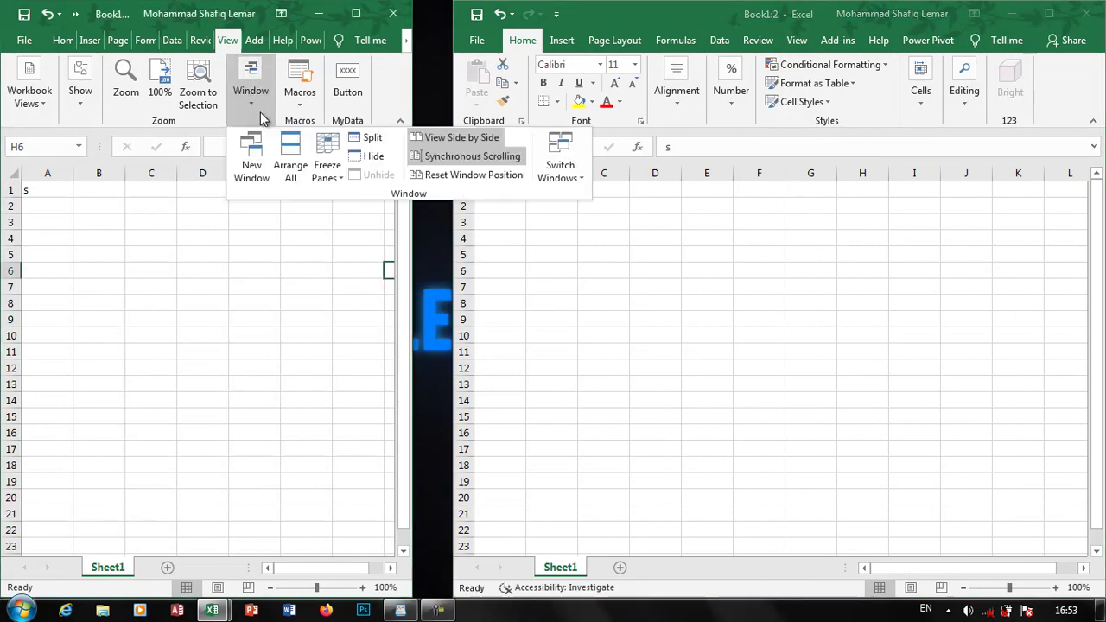
click(477, 177)
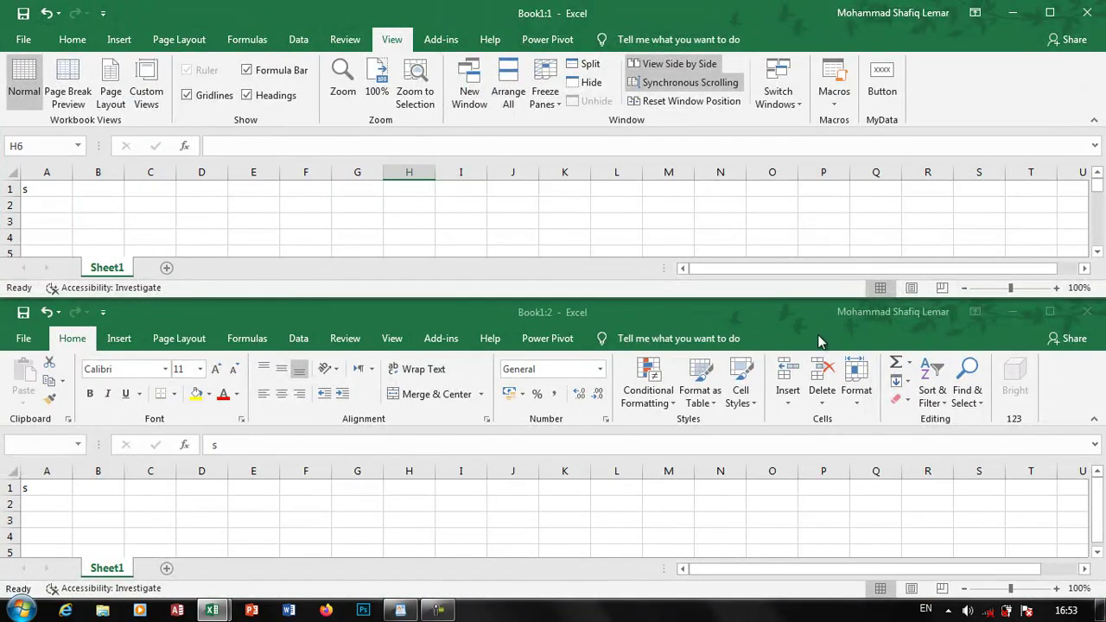
- Cancel out of Arrange All and maximize Book1:1
click(528, 103)
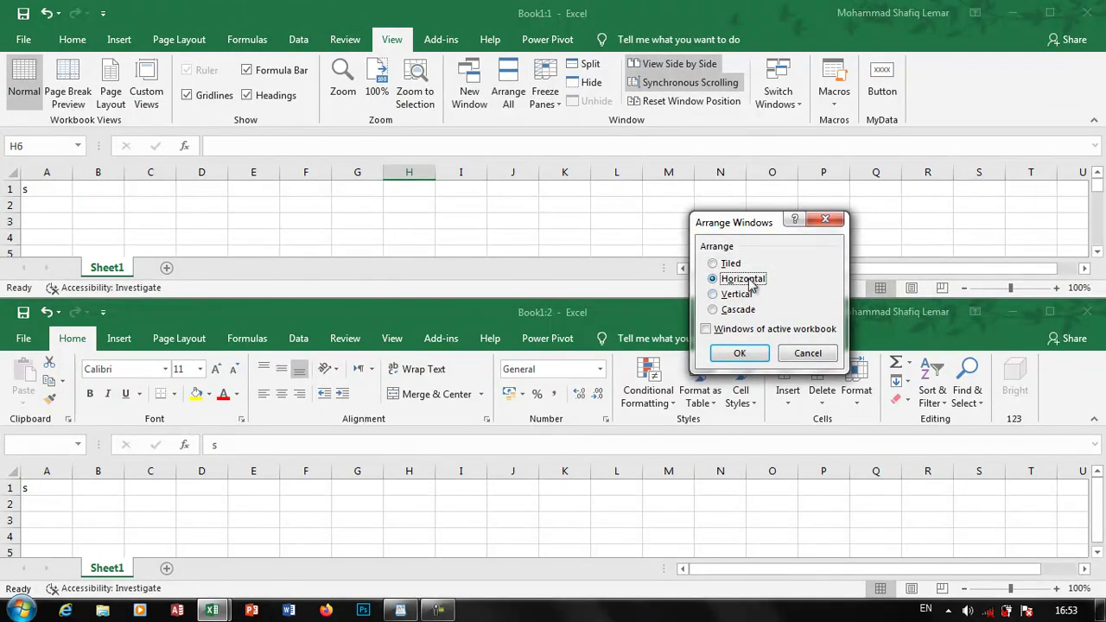
click(795, 354)
click(1059, 9)
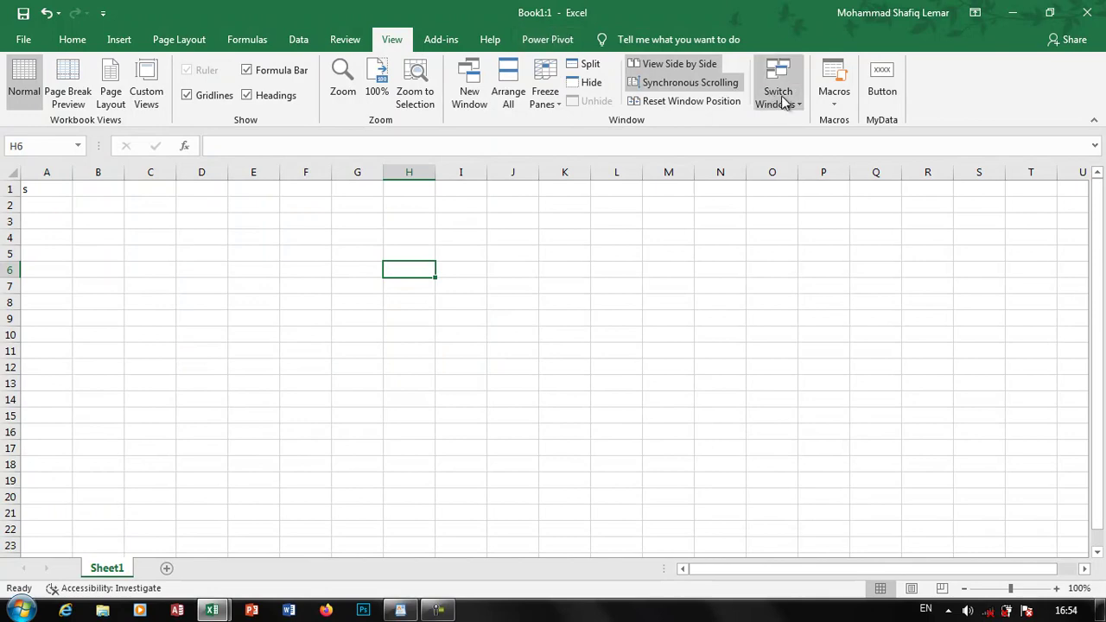
- Switch to the Book1:2 window and maximize it
click(782, 97)
click(810, 144)
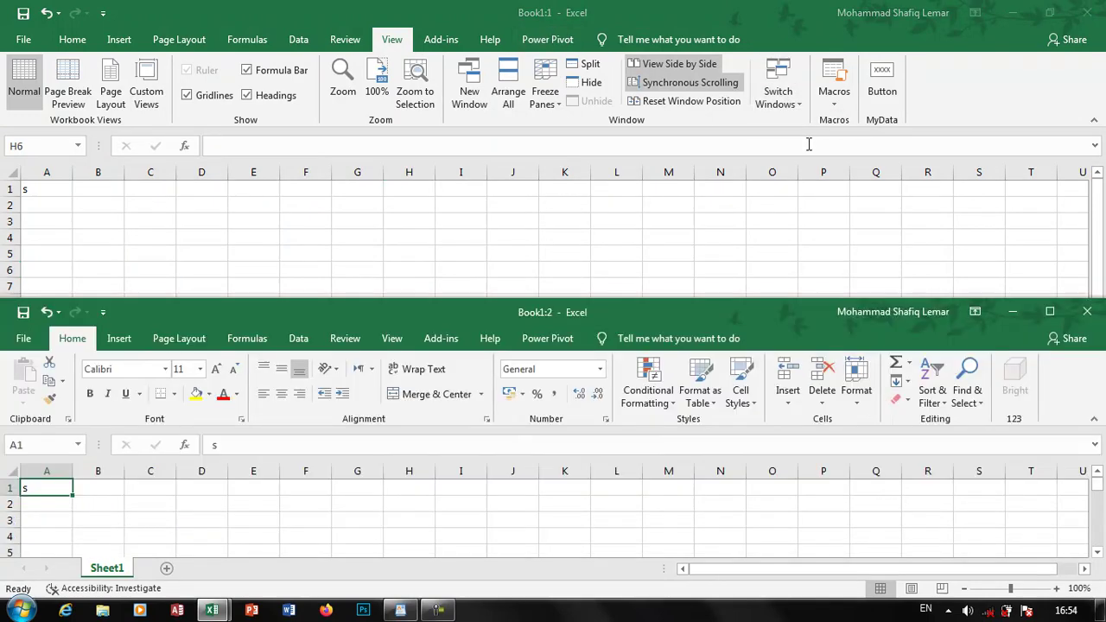
click(1040, 315)
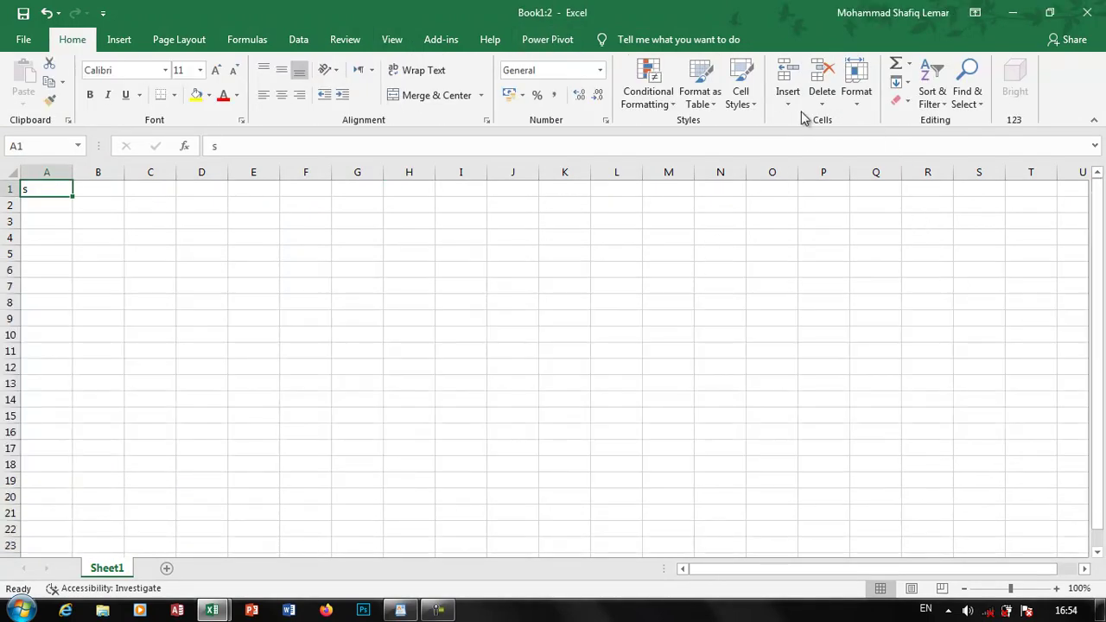
- Show the View tools, check Switch Windows, and open the Macros menu
click(394, 39)
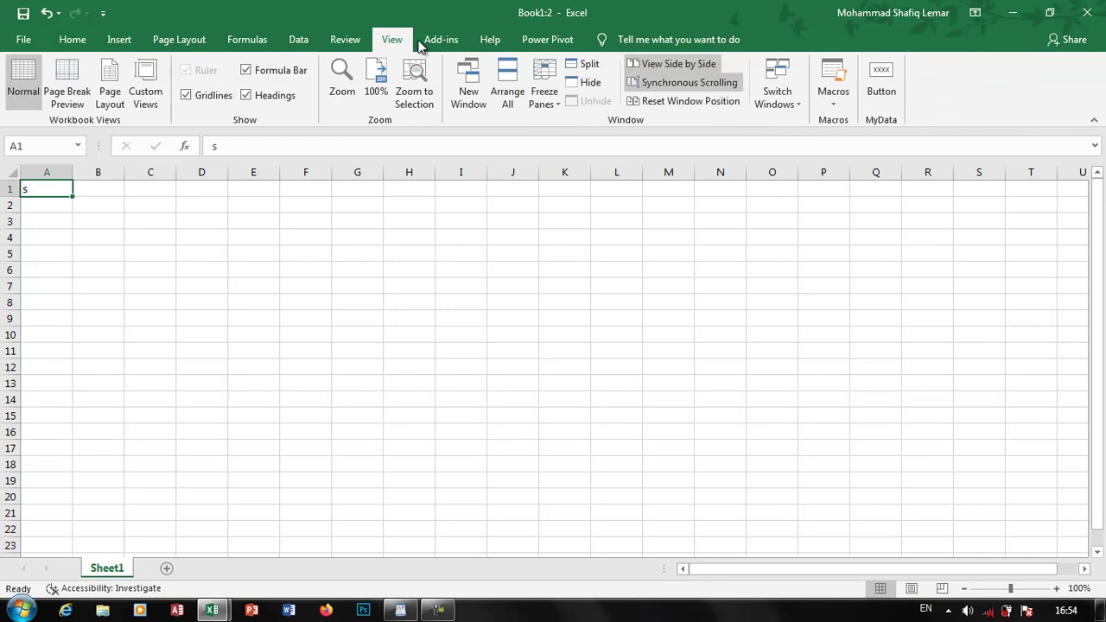
click(775, 111)
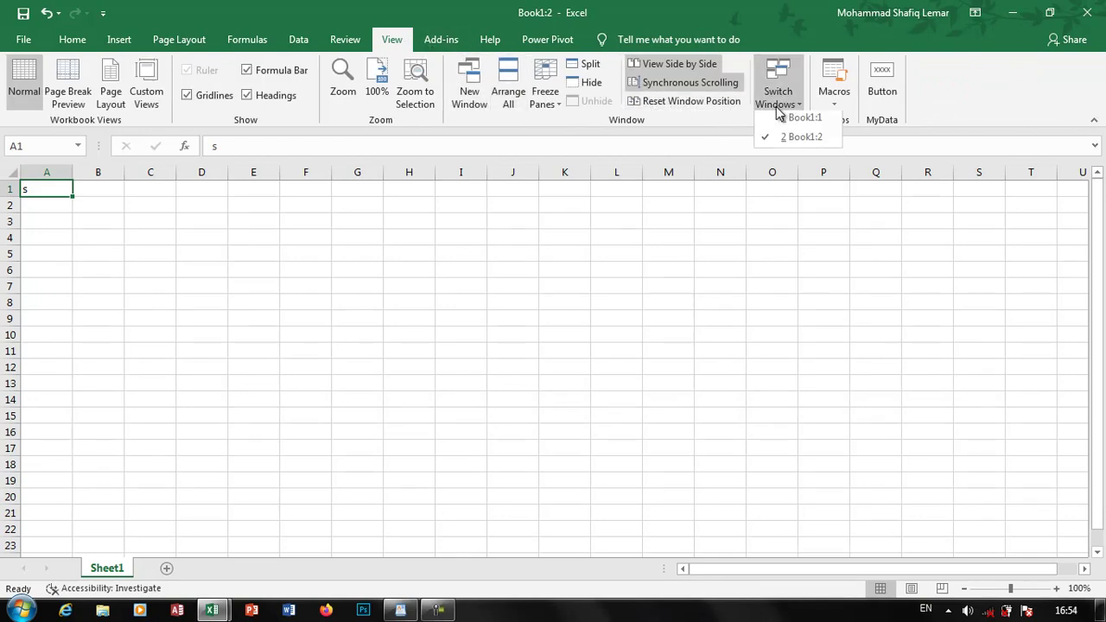
click(842, 109)
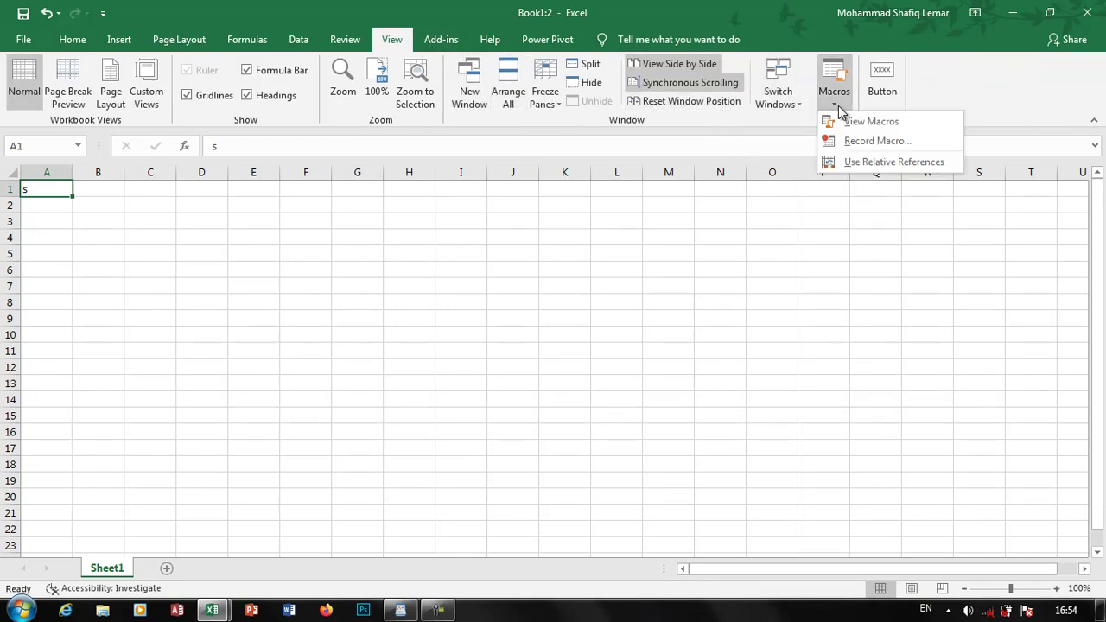
- Start recording Macro1 and type df and fg into the first cells, starting at E5
click(873, 140)
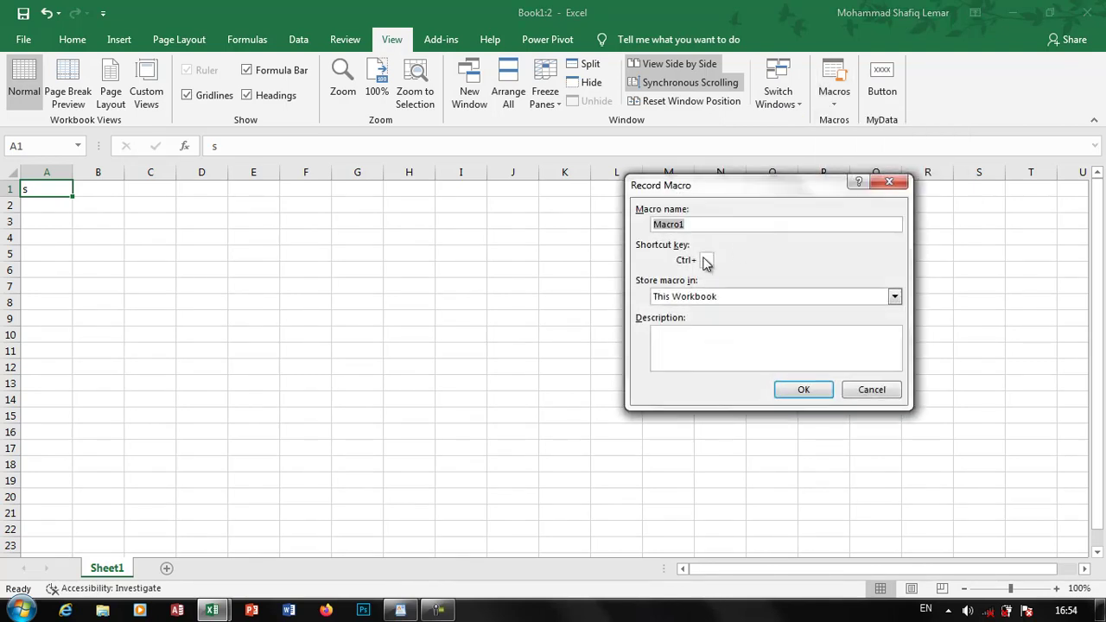
click(790, 389)
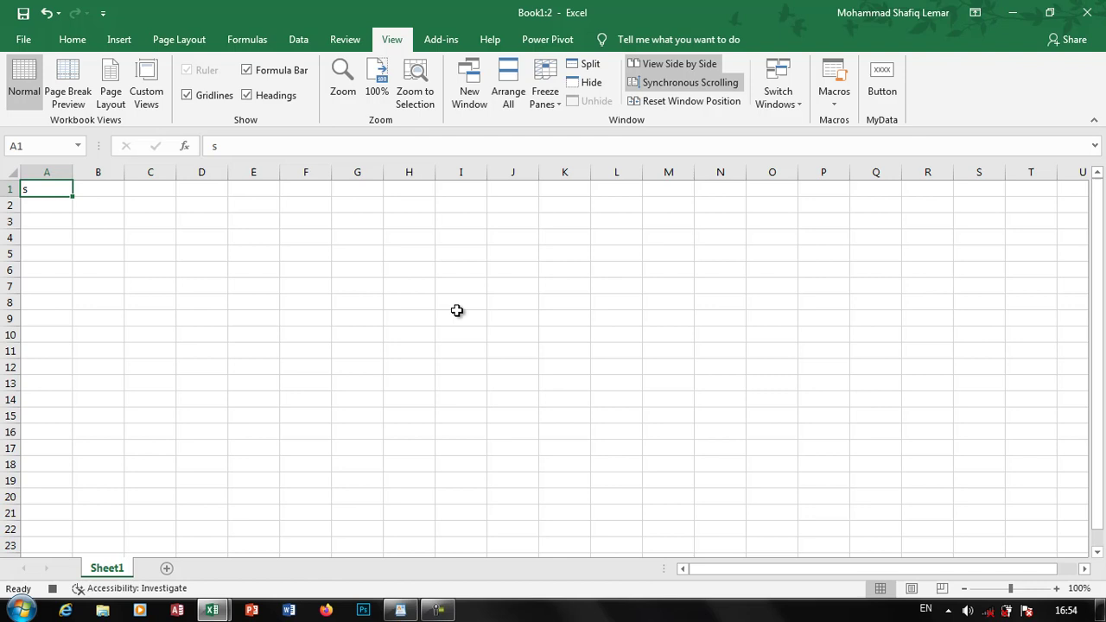
click(259, 254)
text(df)
click(357, 349)
text(df)
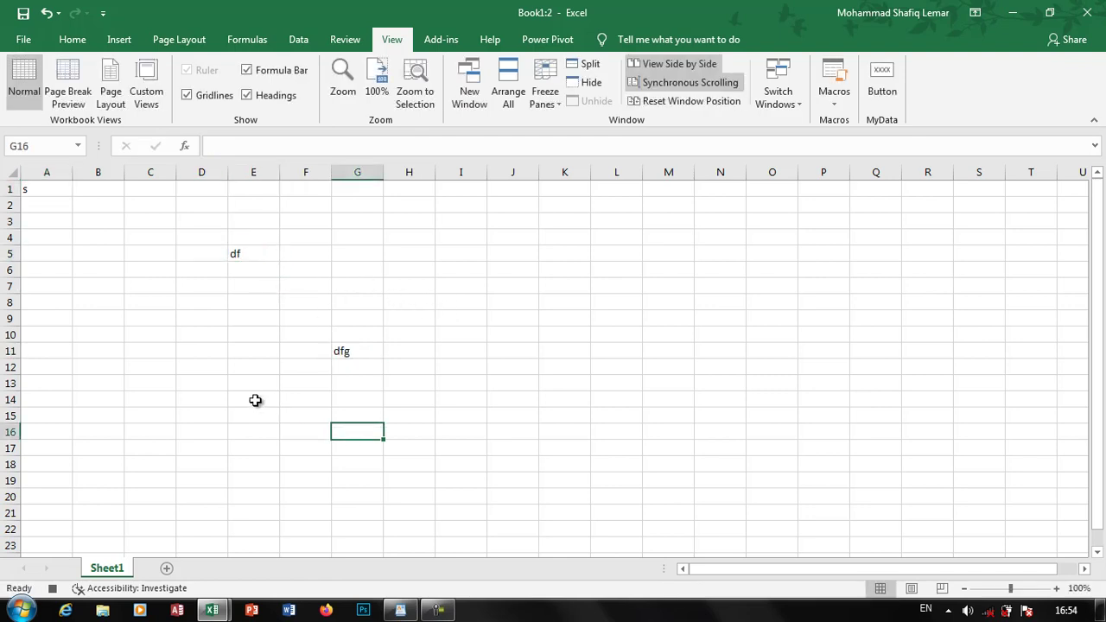
click(254, 400)
text(fg)
- Enter dfg in E14, fg in L14 and dfg in N12, then stop recording
click(359, 318)
text(dfg)
click(616, 399)
text(fg)
click(563, 484)
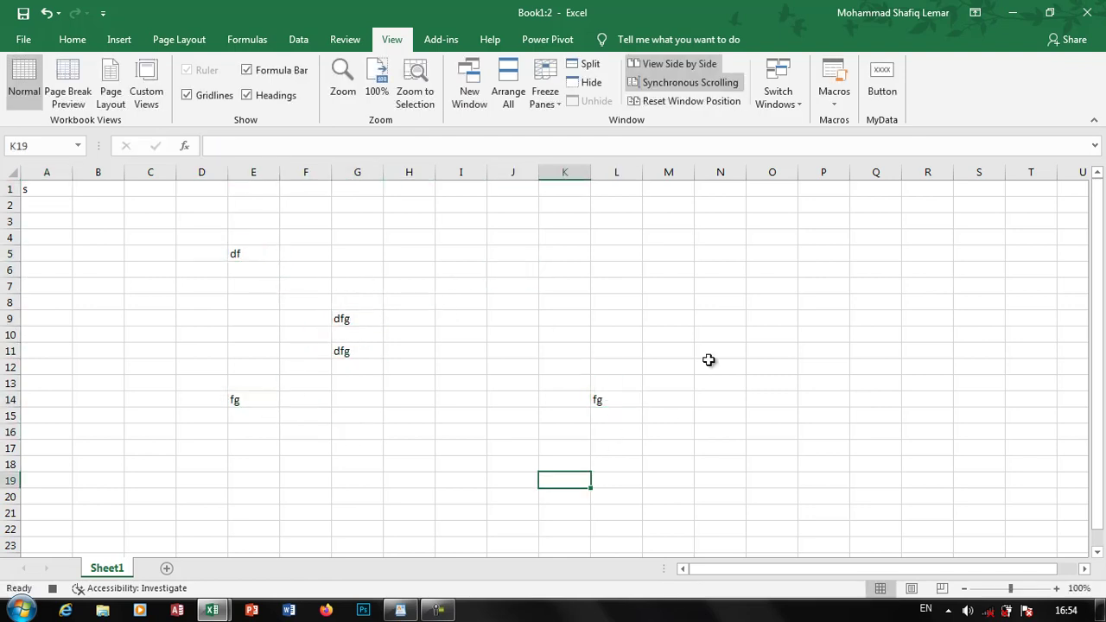
click(710, 365)
text(dfg)
click(812, 436)
click(822, 102)
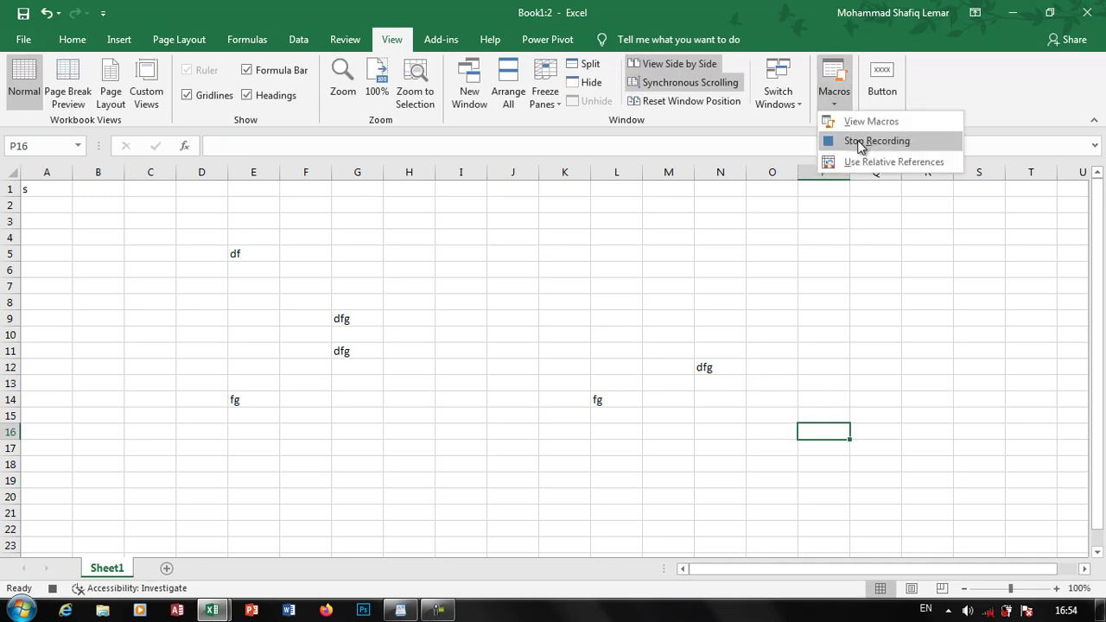
click(859, 143)
- Delete the entered block and cancel an accidental second macro recording
drag(771, 447, 41, 194)
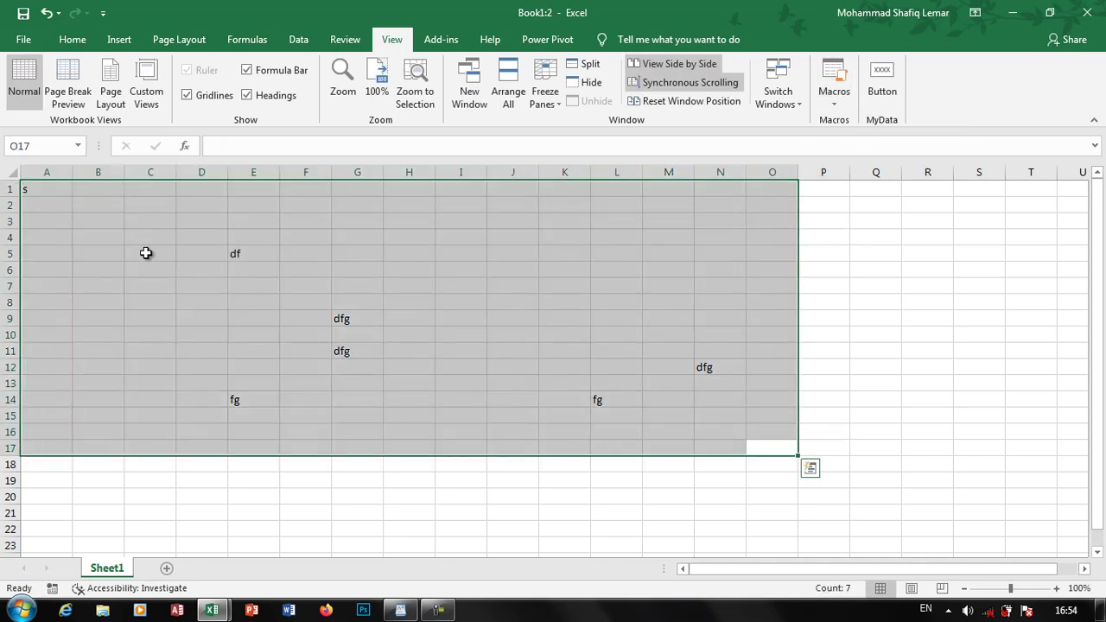
key(Delete)
click(408, 350)
click(834, 101)
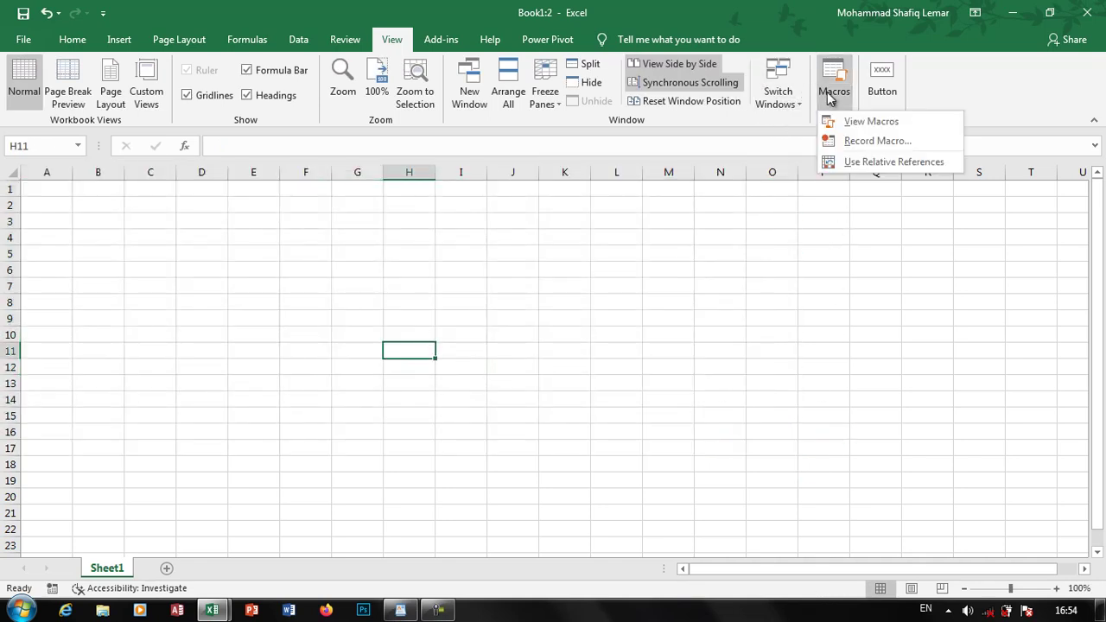
click(860, 138)
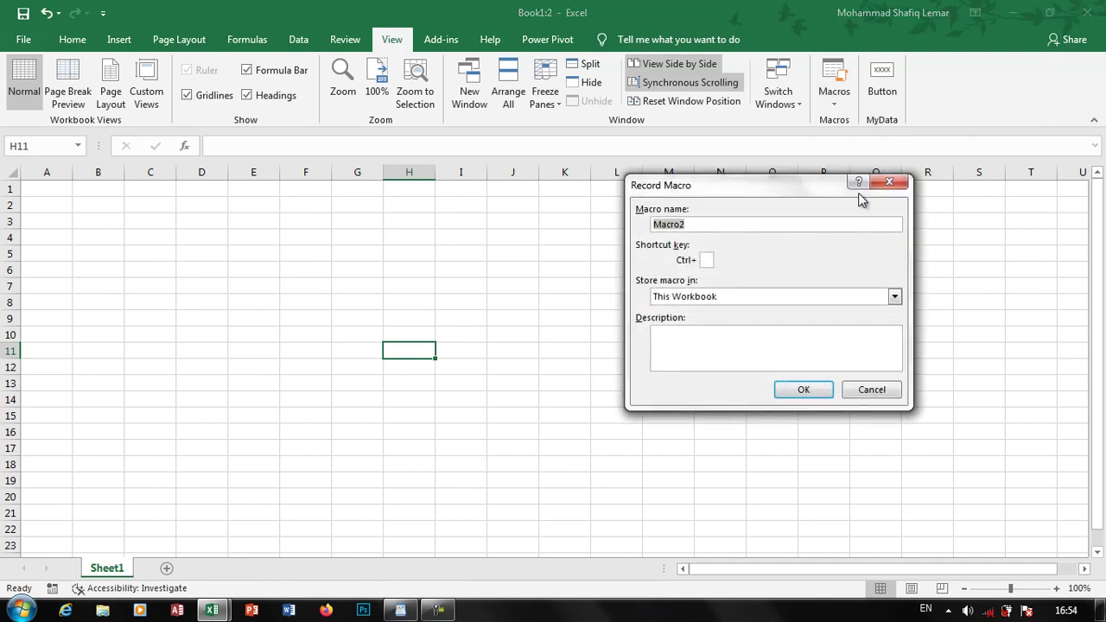
key(Escape)
- Run Macro1 from the macro list to refill the cleared cells
click(845, 97)
click(861, 123)
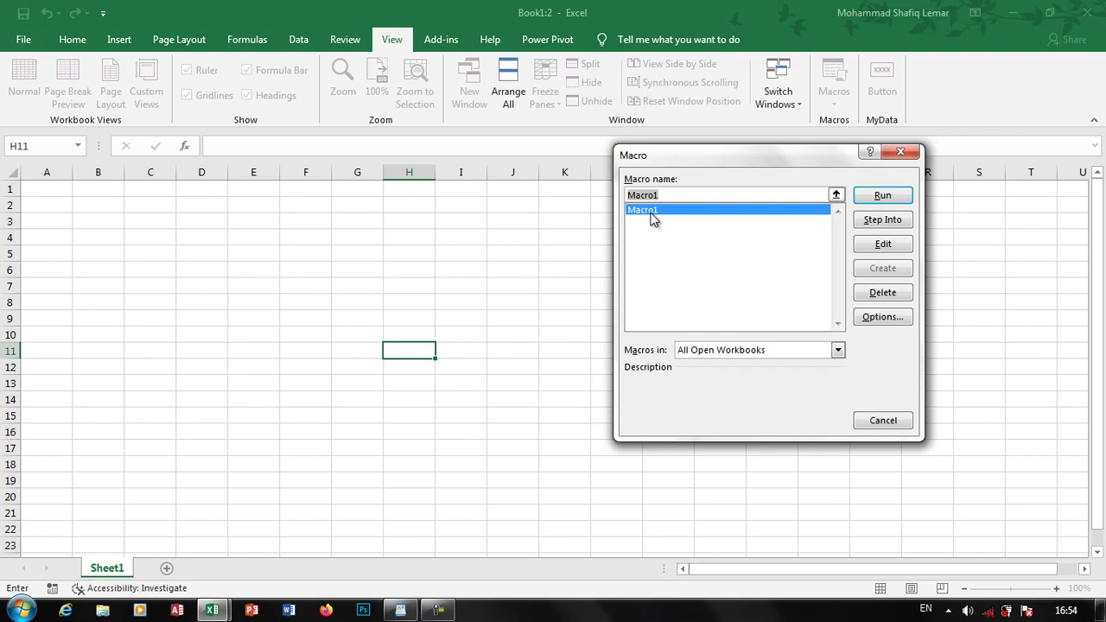
click(881, 196)
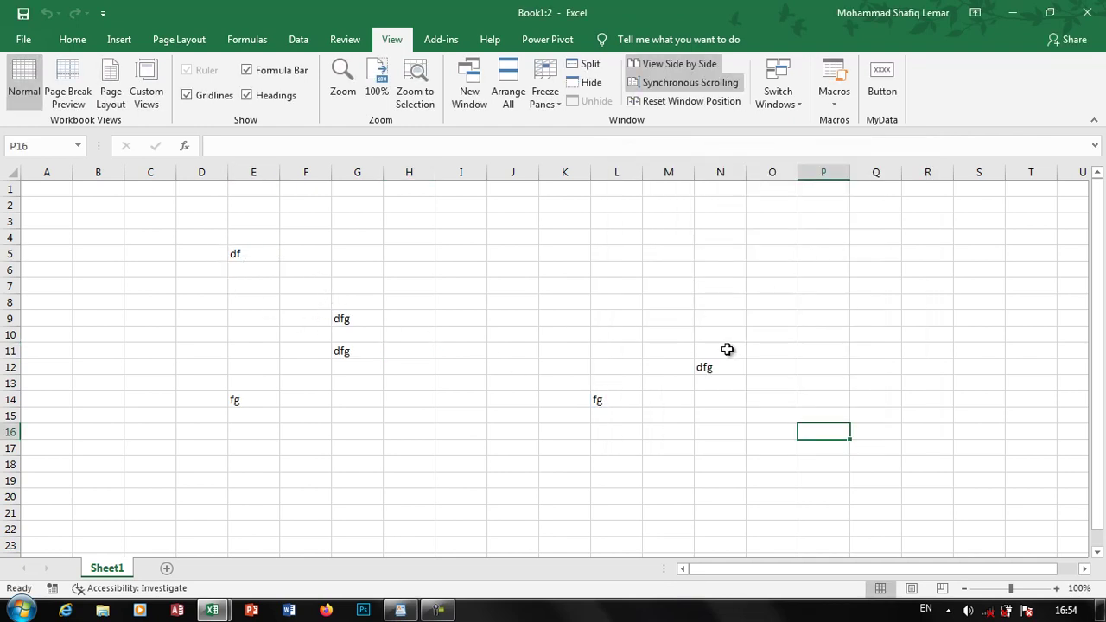
- Open and dismiss the Macros list, click the MyData button, then switch to the Insert ribbon
click(831, 102)
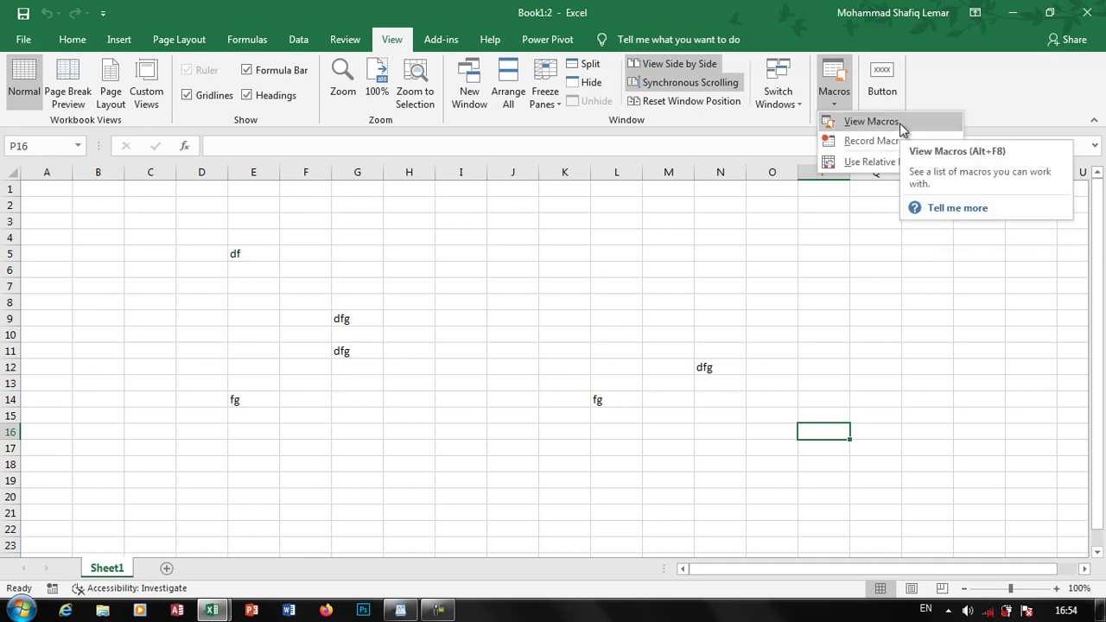
click(939, 78)
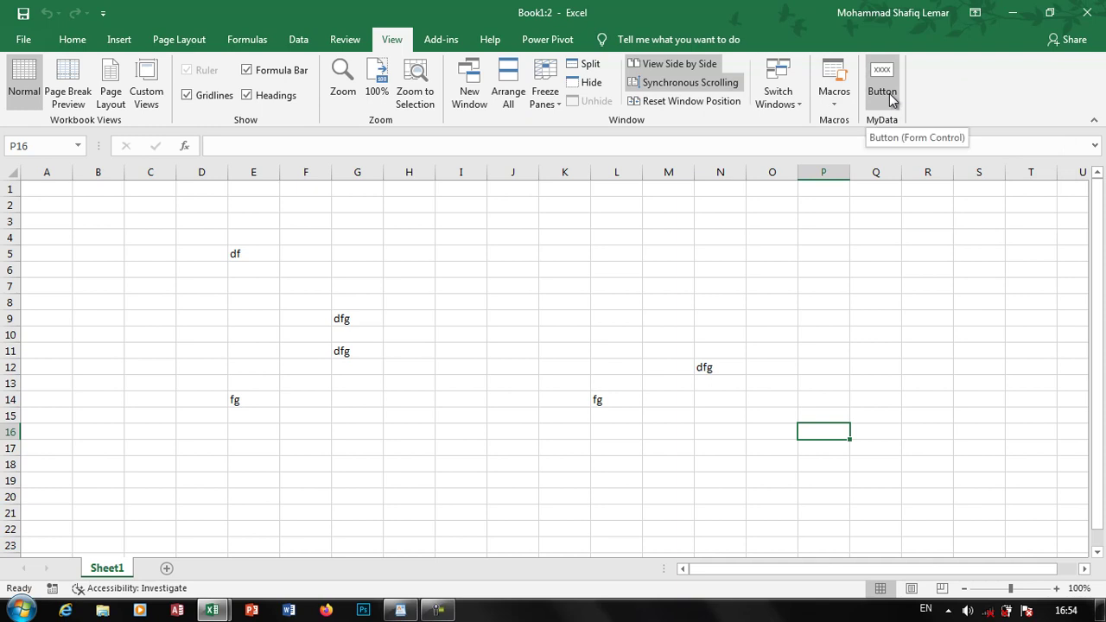
click(891, 99)
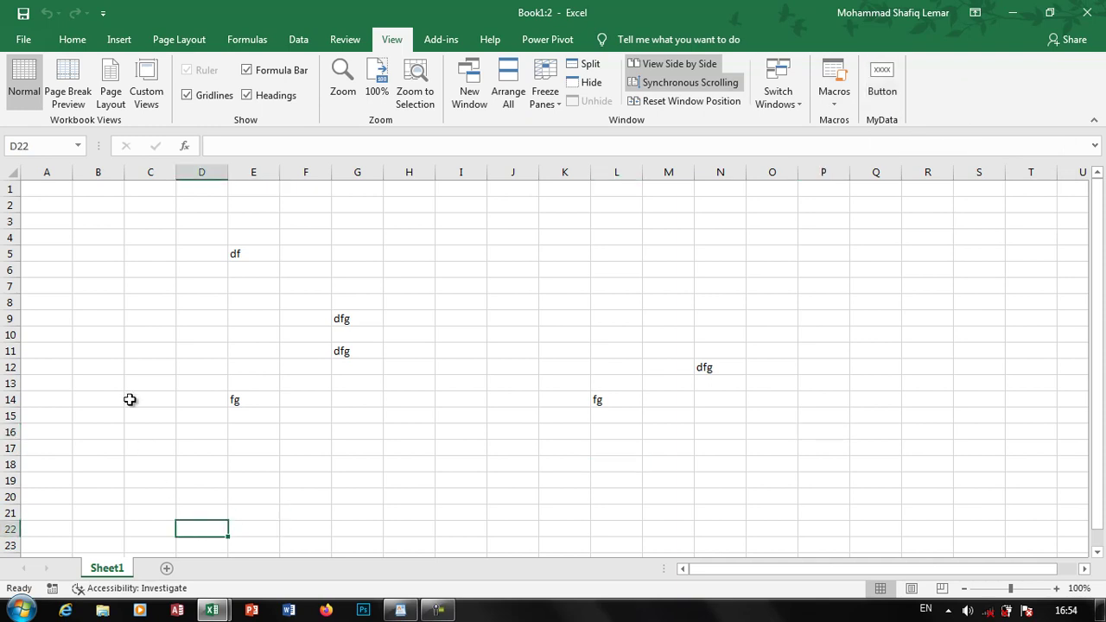
click(448, 40)
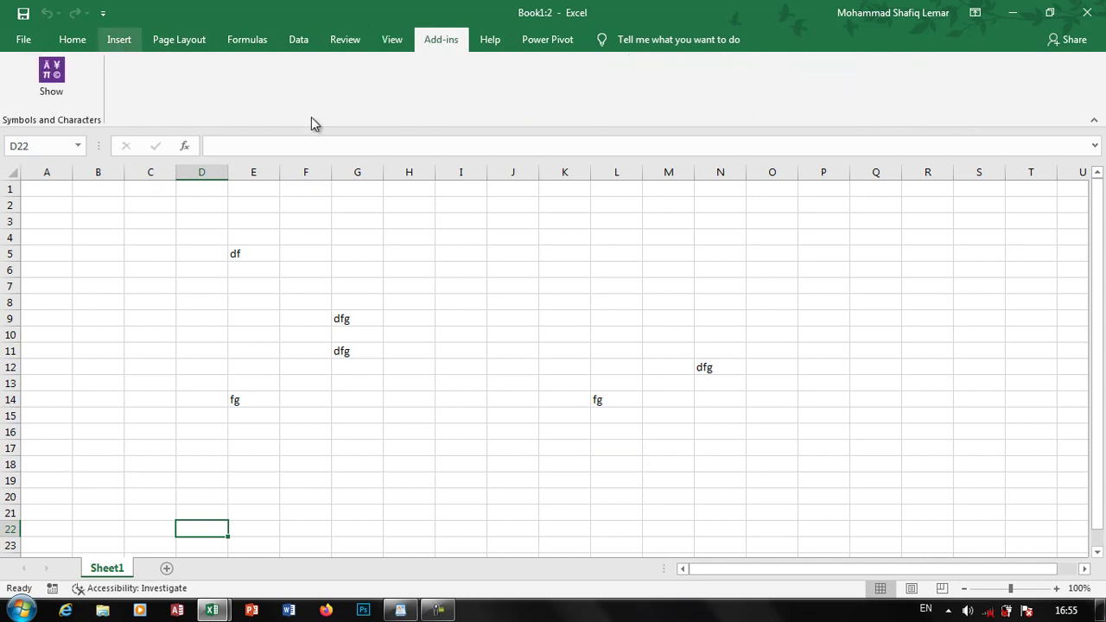
- From Add-ins, show and close the Symbols and Characters pane, then view Help and Power Pivot tools
click(443, 41)
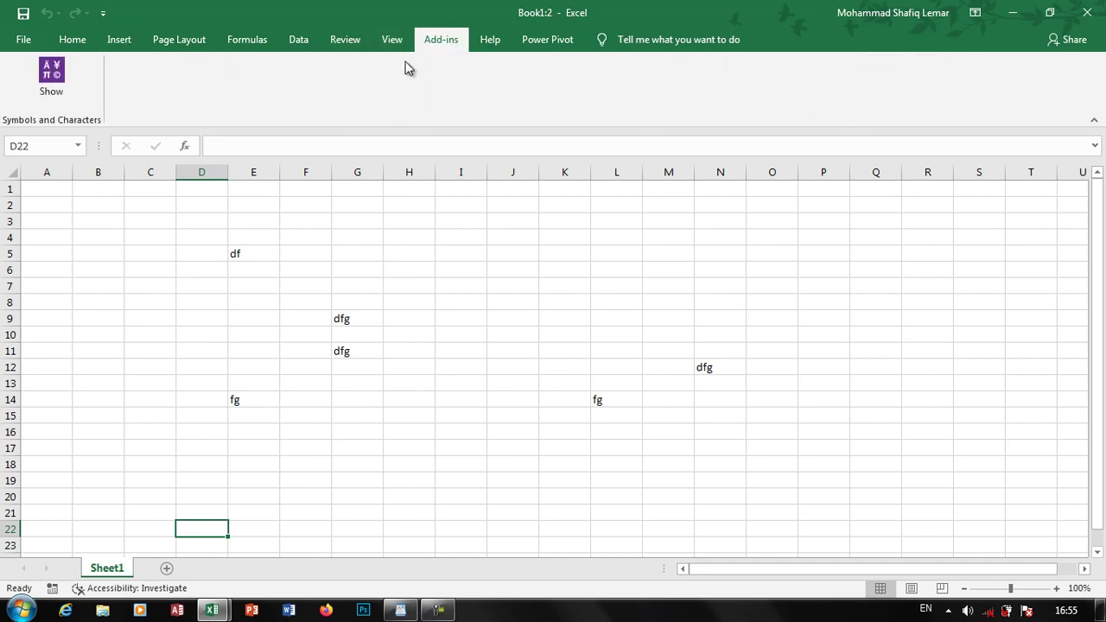
click(52, 83)
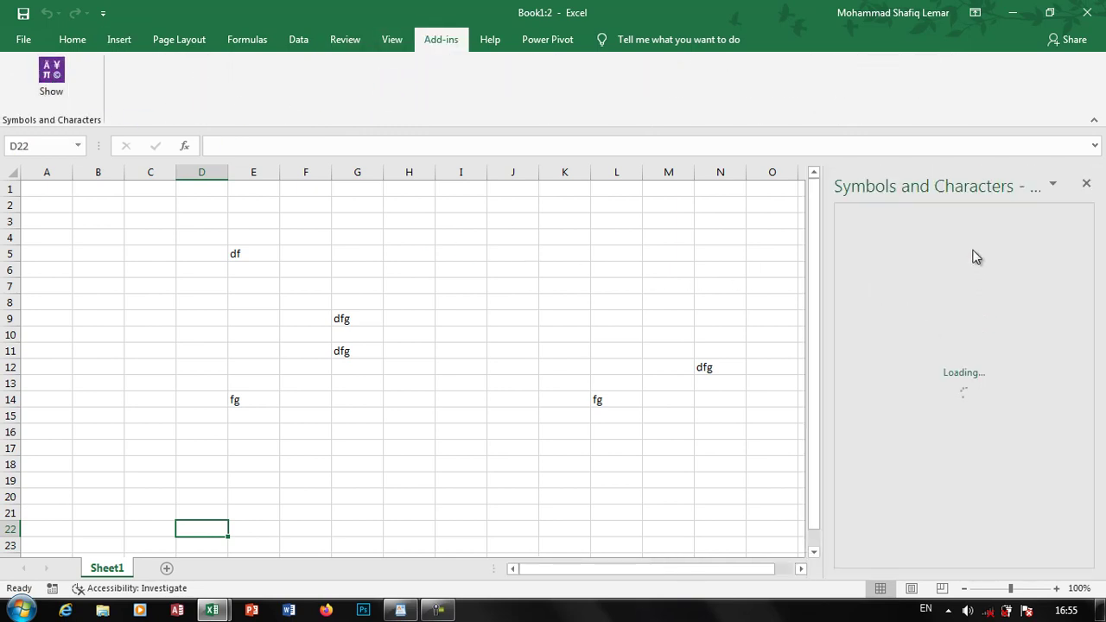
click(1086, 183)
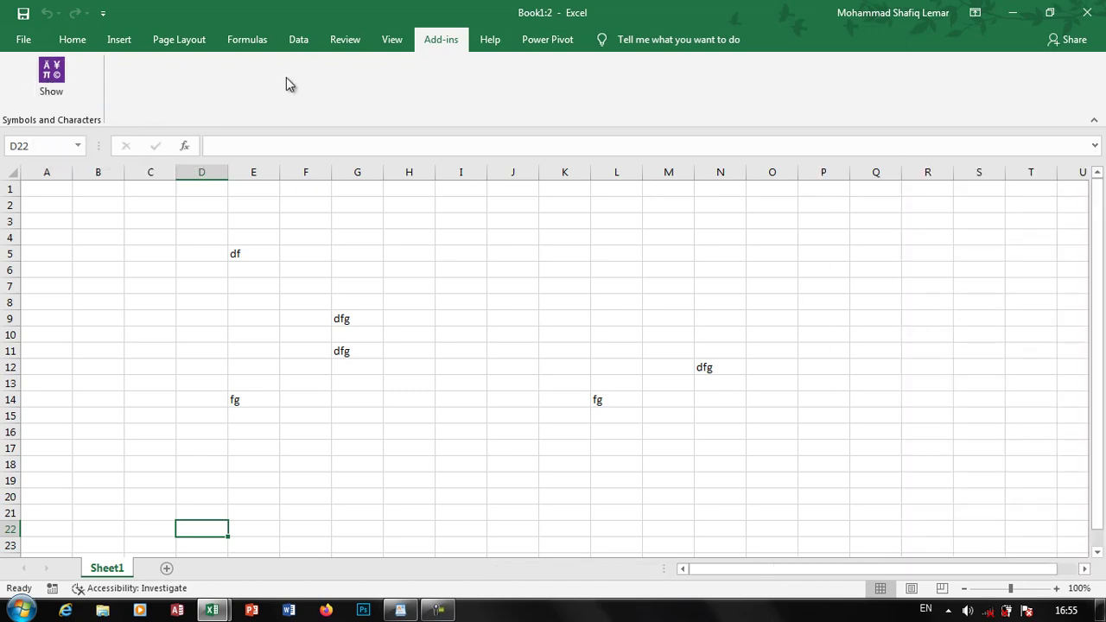
click(490, 40)
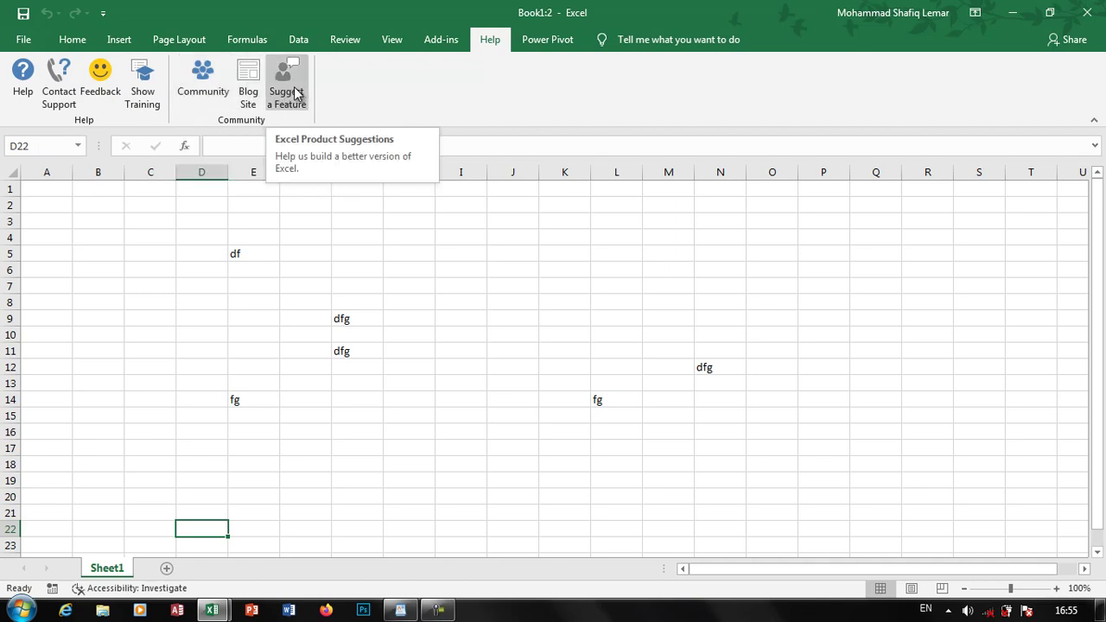
click(547, 41)
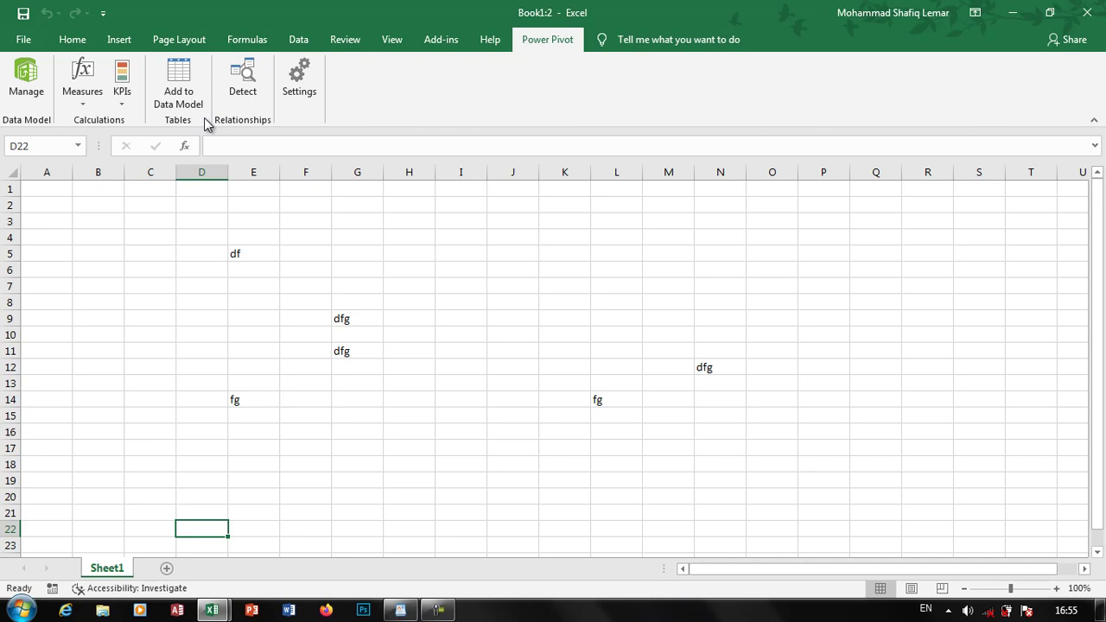
click(23, 40)
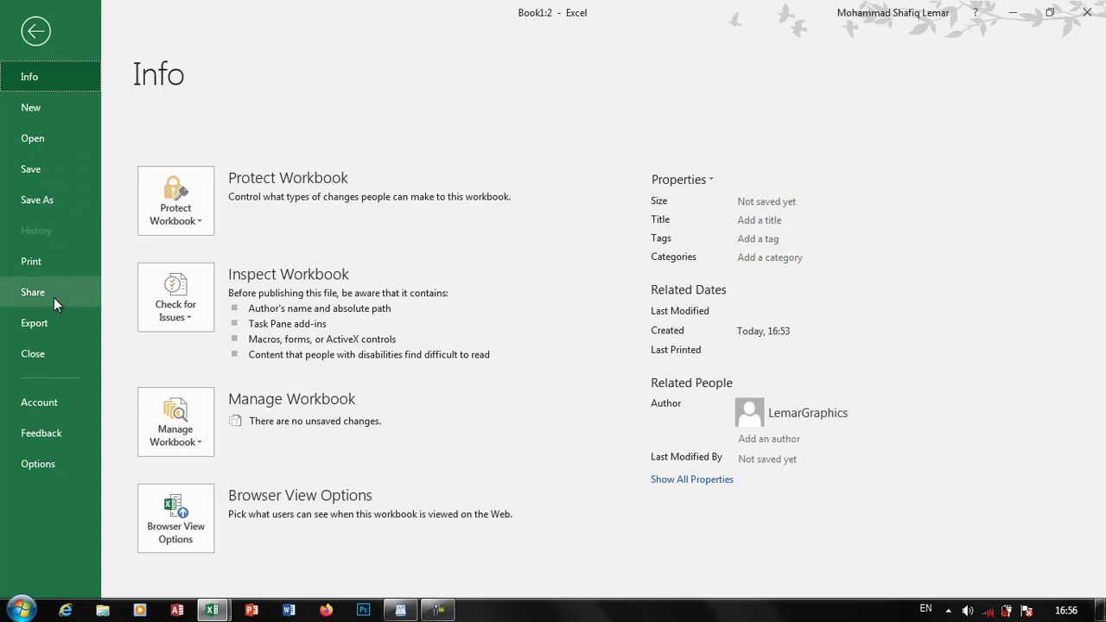
click(43, 401)
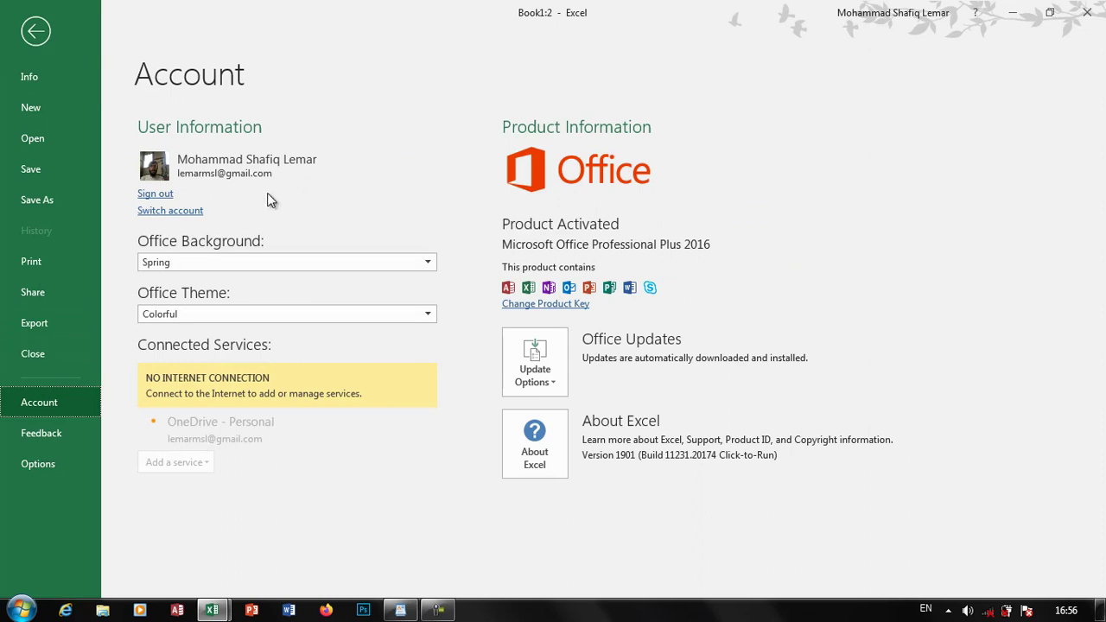
click(26, 432)
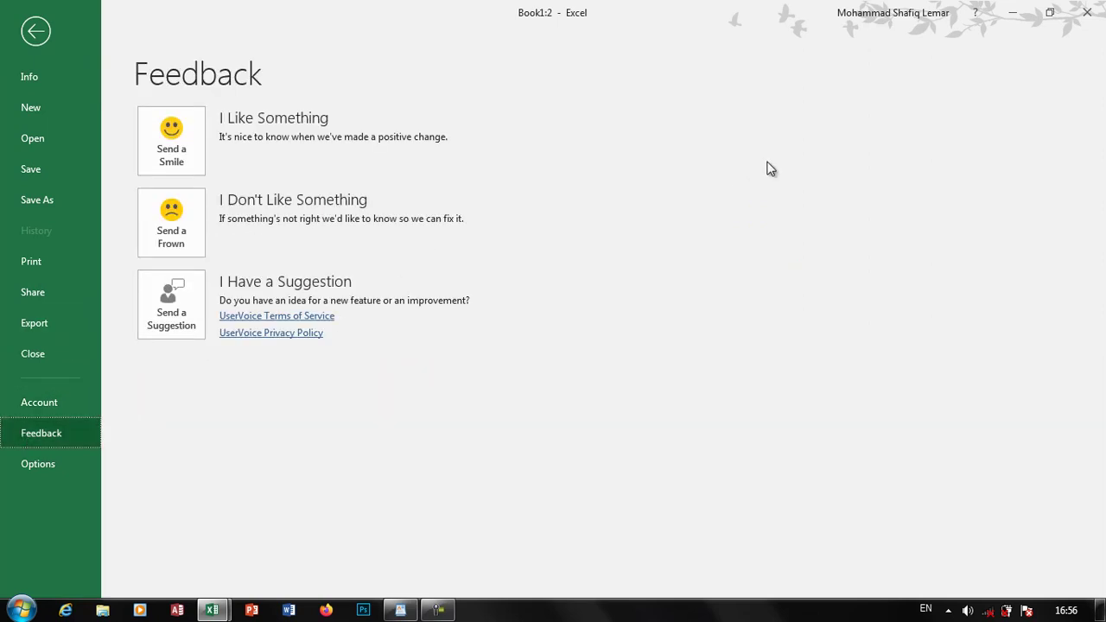
click(53, 467)
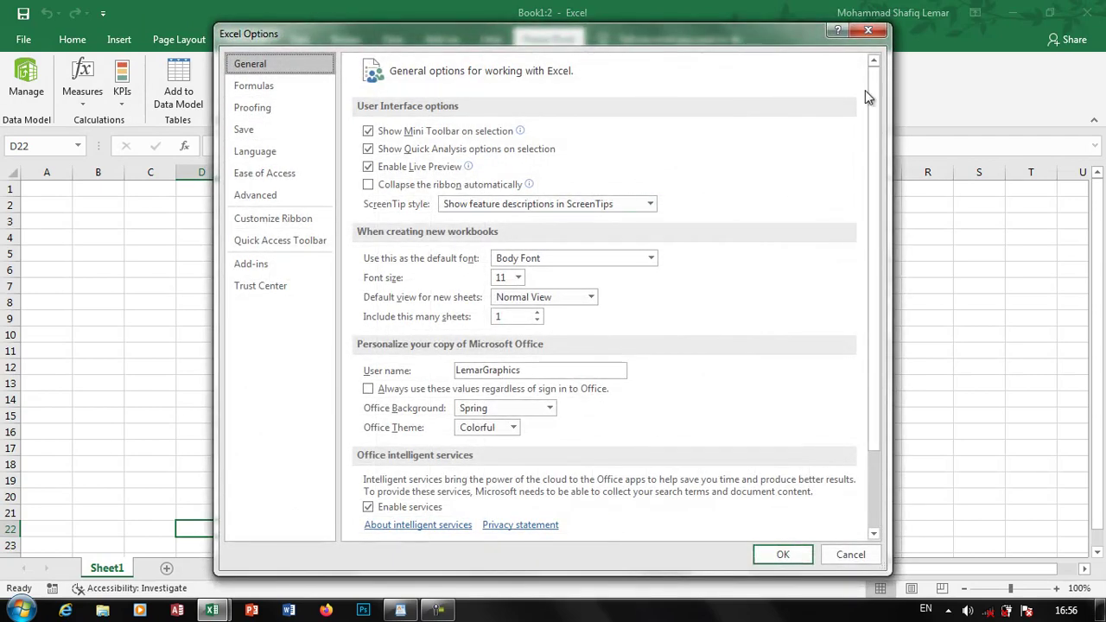
click(868, 30)
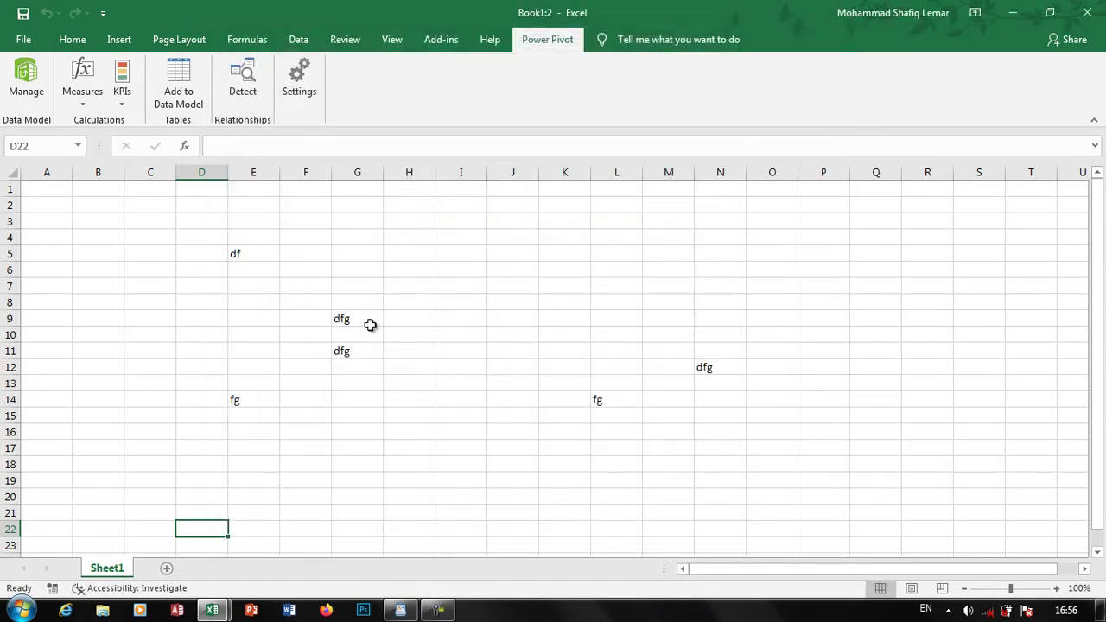